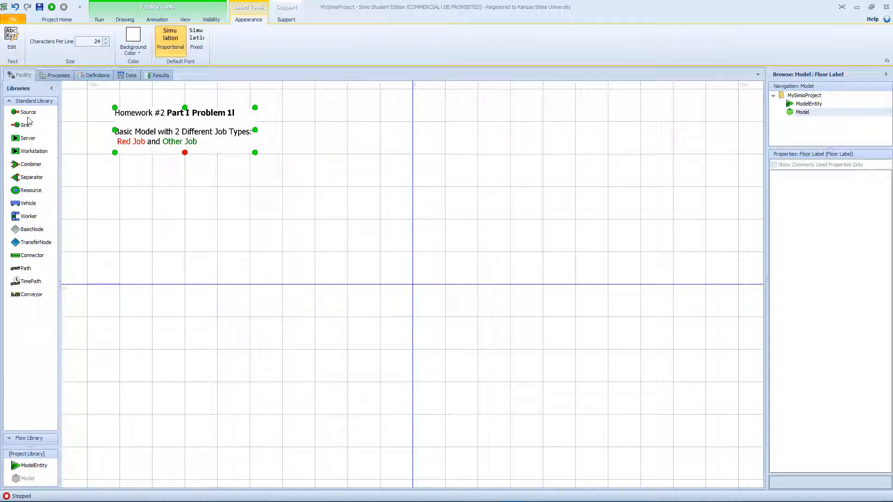
- Place a Source below the Homework #2 label and paste a copy of it directly beneath, across the horizontal axis
drag(28, 114, 168, 227)
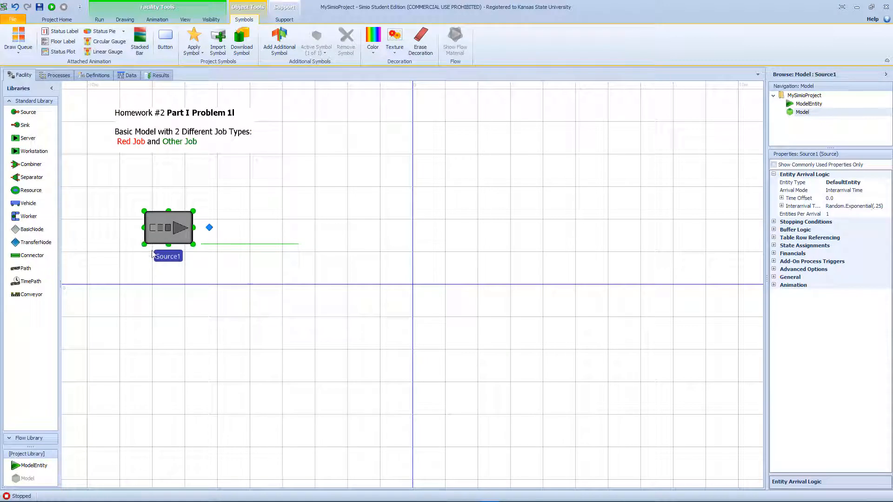
key(ctrl+c)
key(ctrl+v)
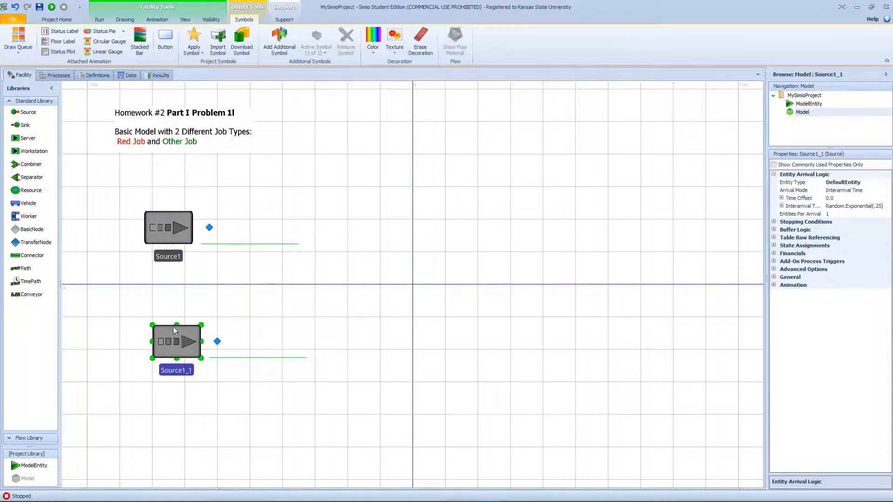
drag(179, 336, 175, 336)
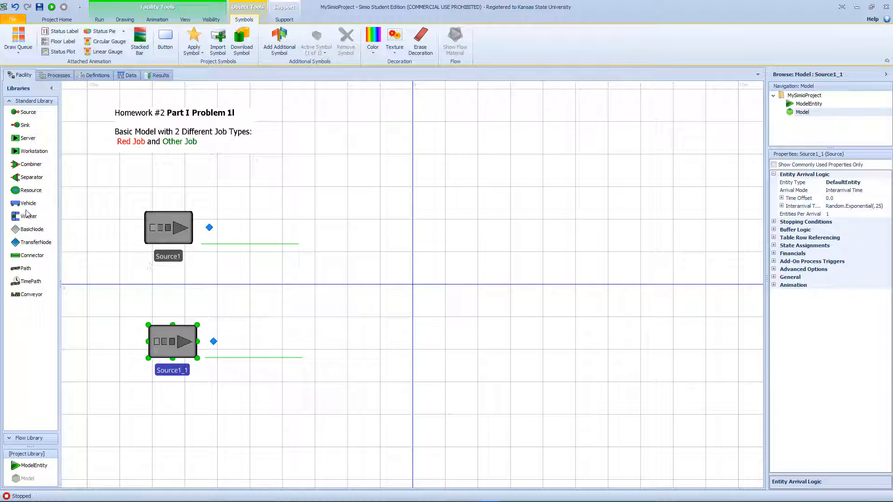
- Place three BasicNodes in a horizontal row to the right of the sources, just above the horizontal axis
drag(26, 229, 328, 263)
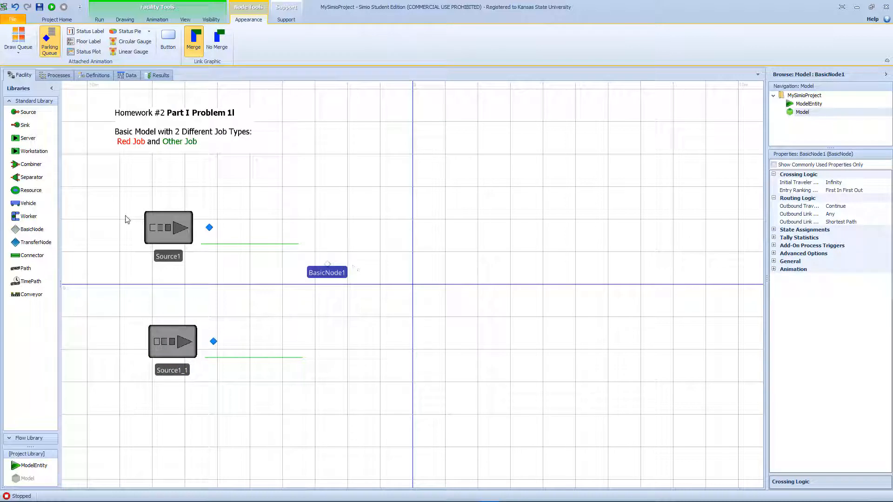
drag(40, 228, 482, 264)
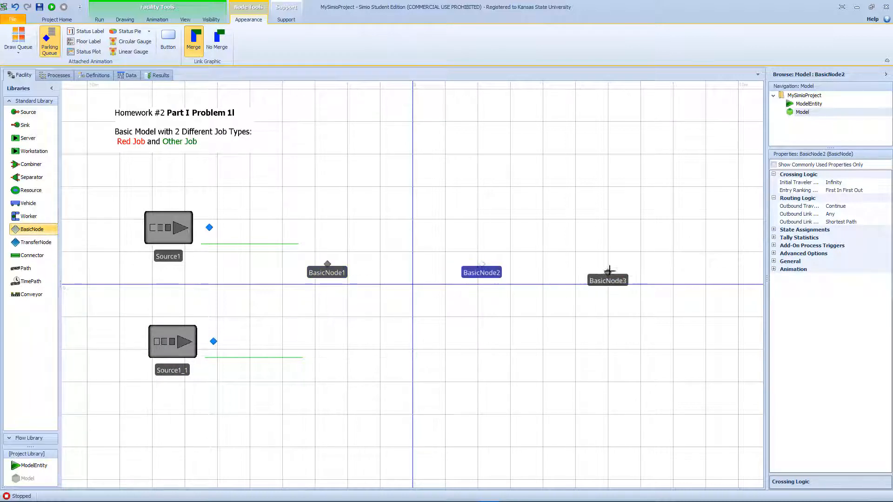
click(688, 266)
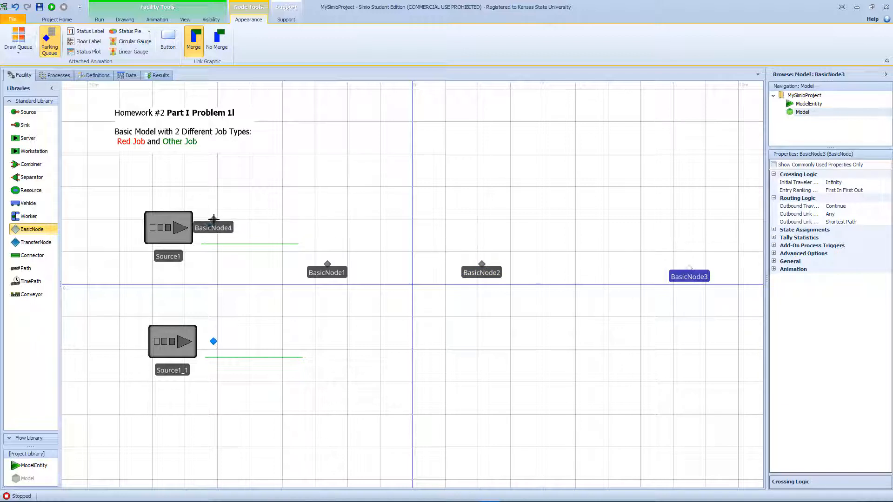
key(Escape)
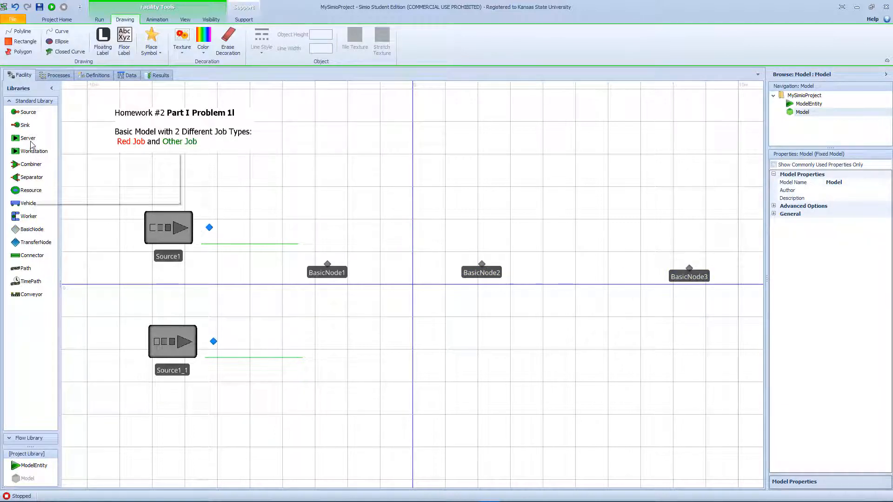
- Place six Servers, three in a row above the basic nodes and three in a row below them
drag(28, 138, 331, 154)
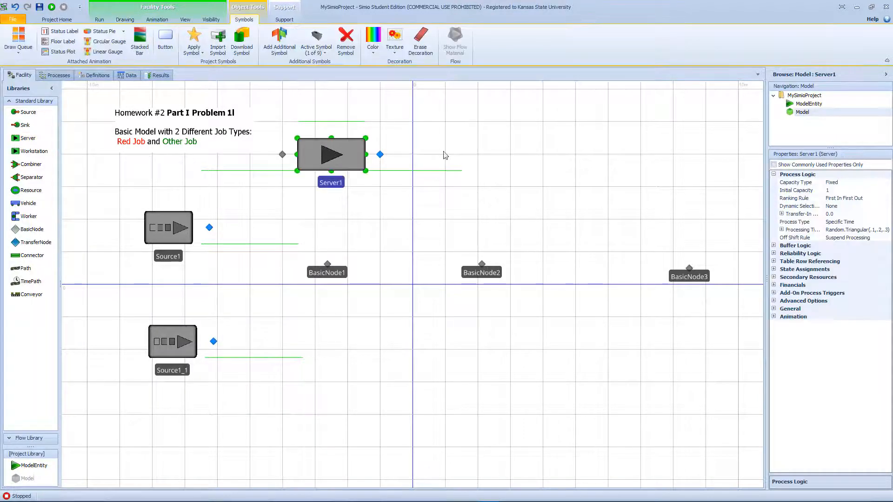
drag(42, 142, 470, 152)
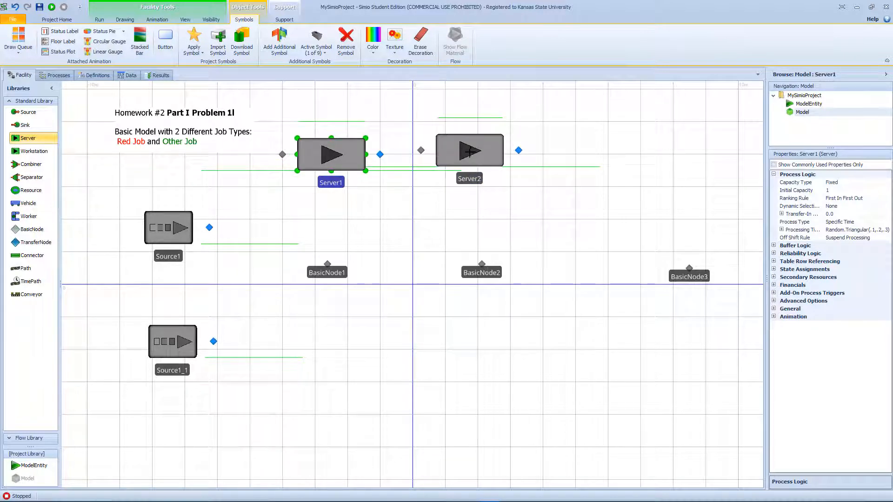
click(470, 151)
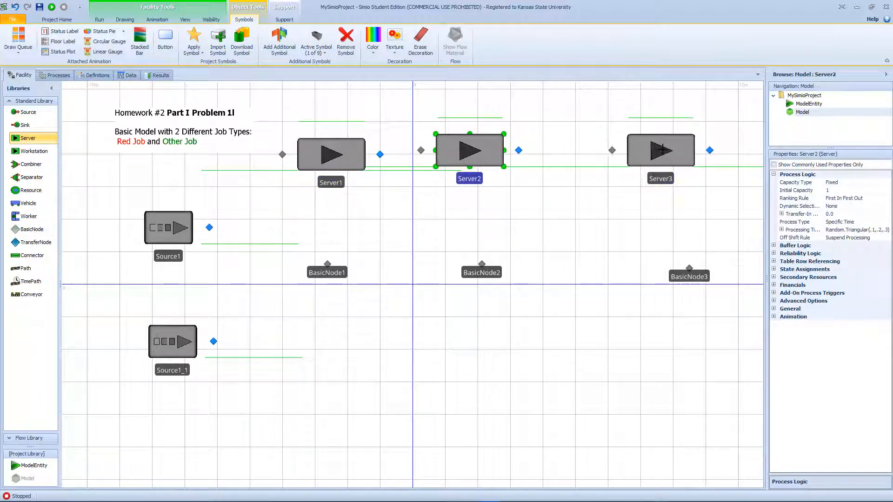
click(661, 150)
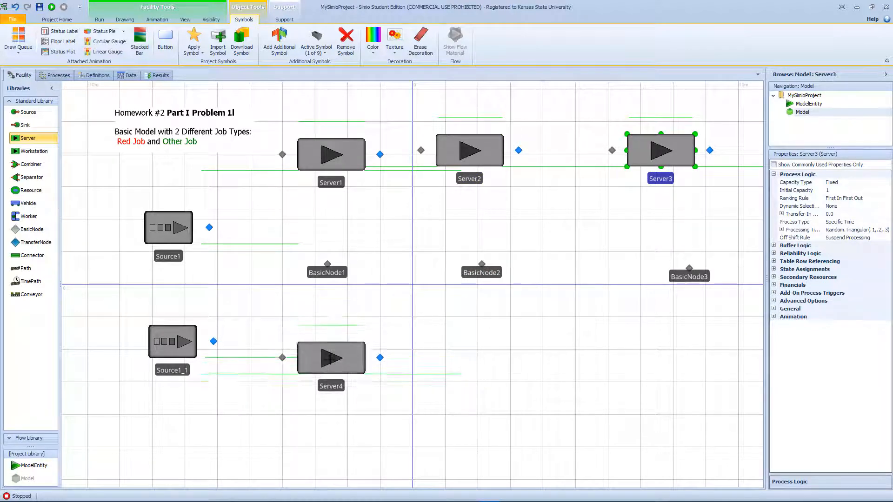
click(327, 371)
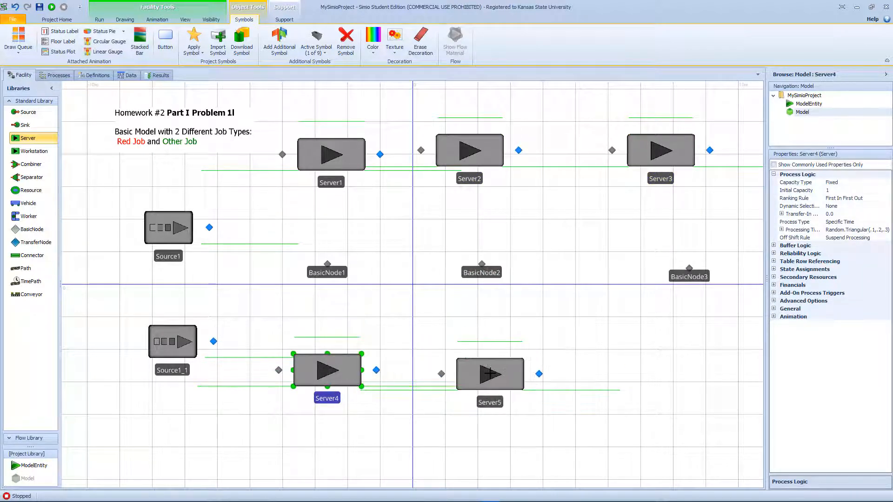
click(482, 371)
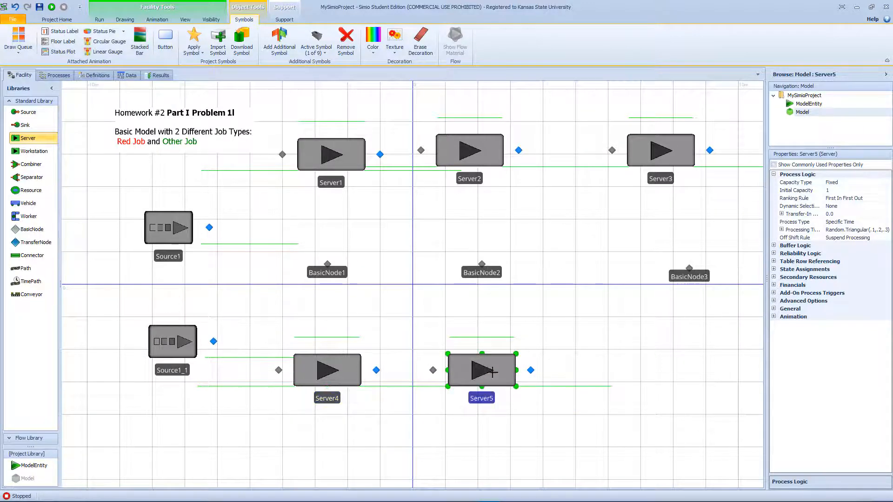
click(689, 371)
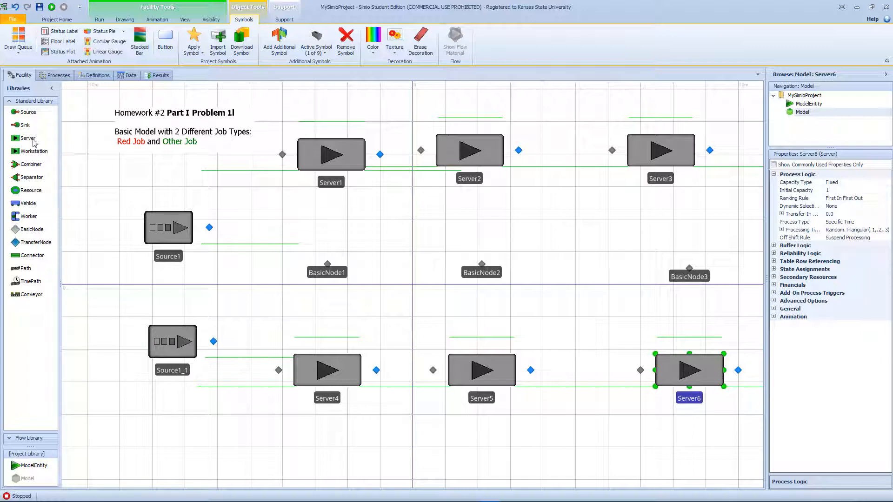
- Place a Sink to the right of BasicNode3, in line with the row of basic nodes
click(25, 125)
scroll(421, 216, down, 2)
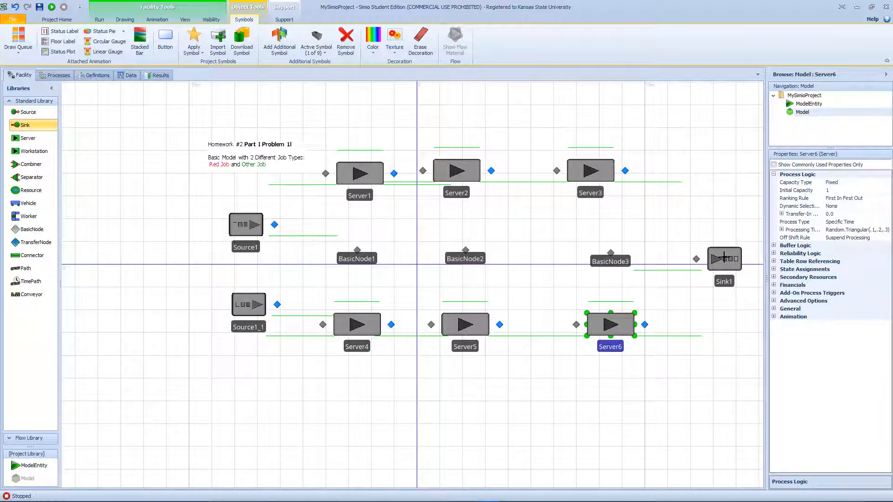
click(724, 254)
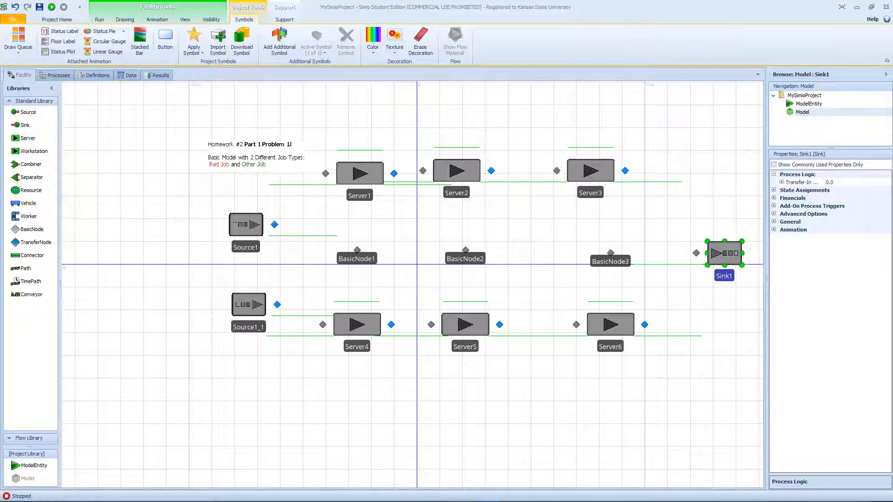
- Draw a Path from BasicNode1 to BasicNode2 with a middle vertex that bends it upward
click(27, 270)
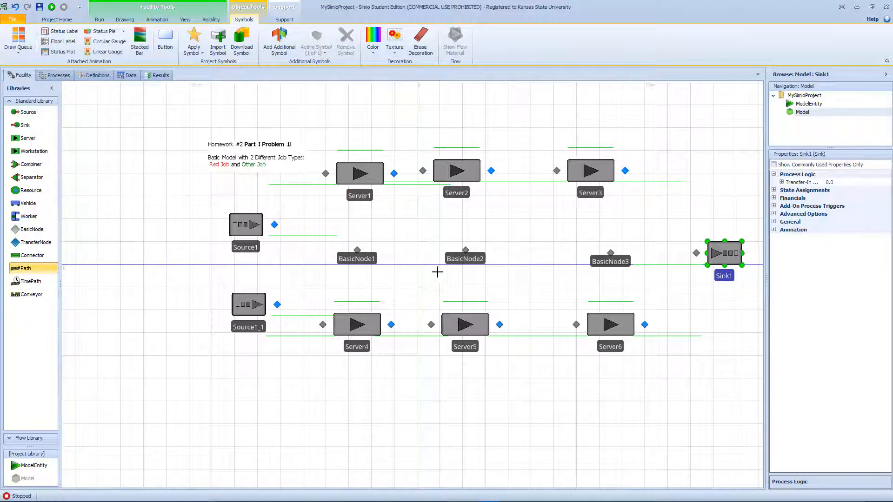
click(358, 251)
click(410, 242)
click(465, 249)
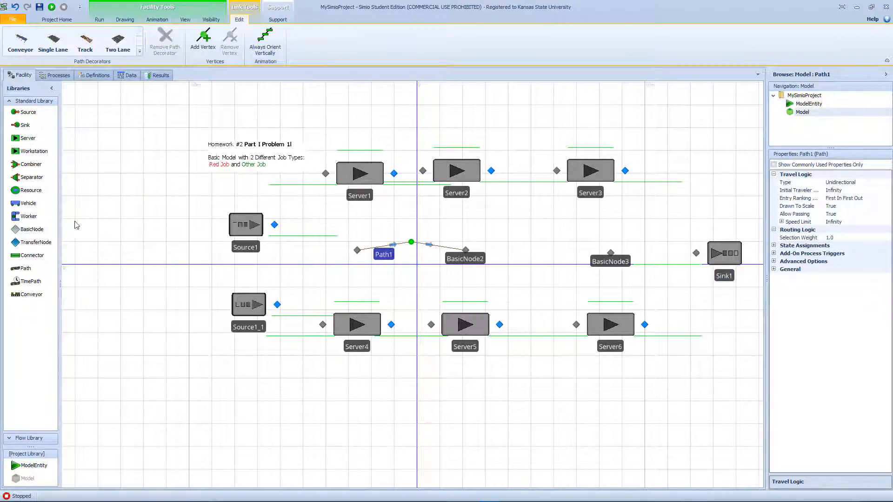
- Draw an upward-bent Path from BasicNode2 to BasicNode3 and a straight Path from BasicNode3 to the input node of Sink1
click(26, 268)
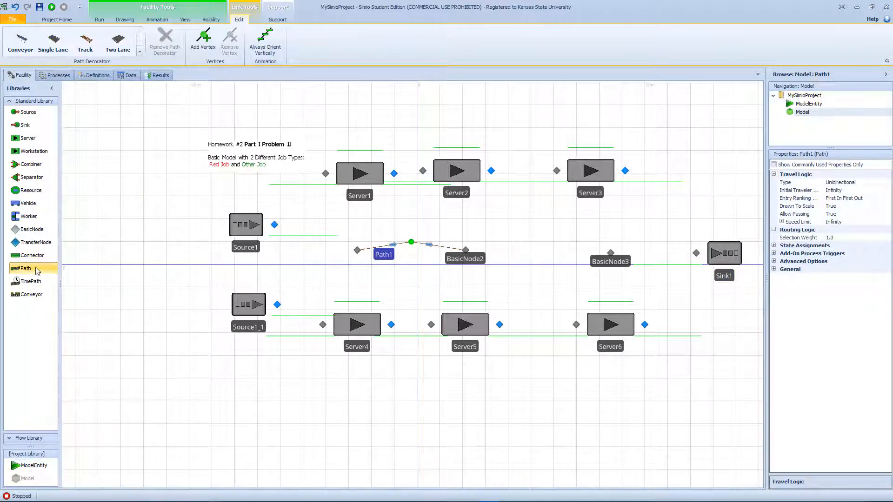
click(466, 250)
click(541, 242)
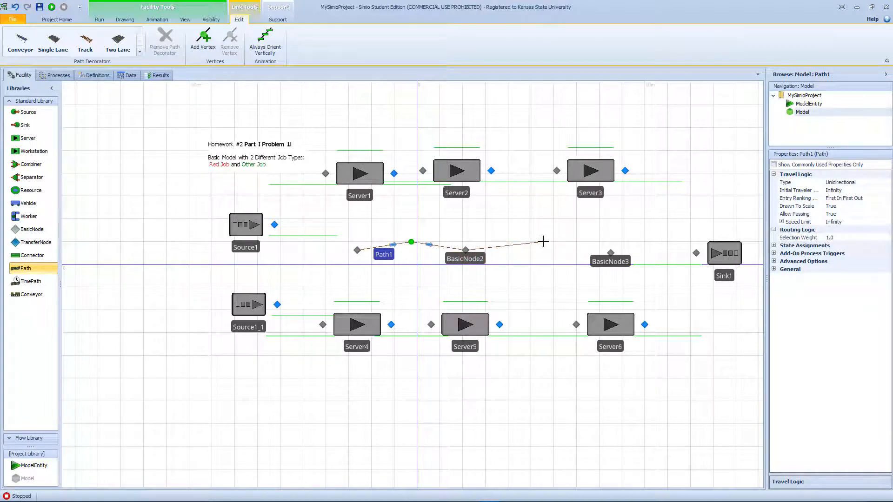
click(609, 251)
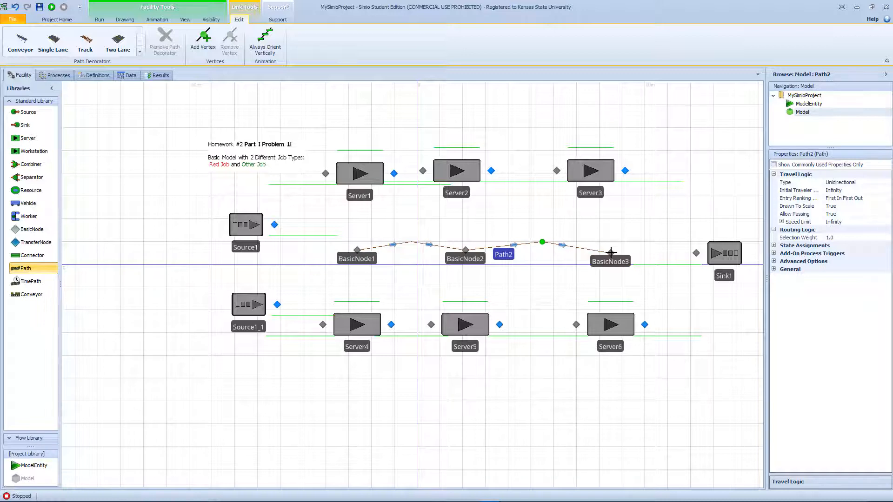
click(611, 251)
click(697, 253)
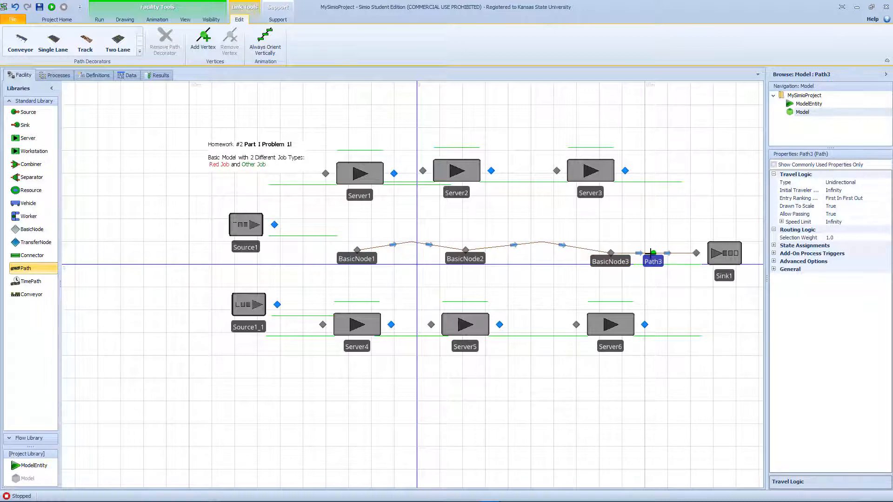
- Draw downward-bent return Paths from BasicNode3 to BasicNode2 and from BasicNode2 to BasicNode1
click(611, 253)
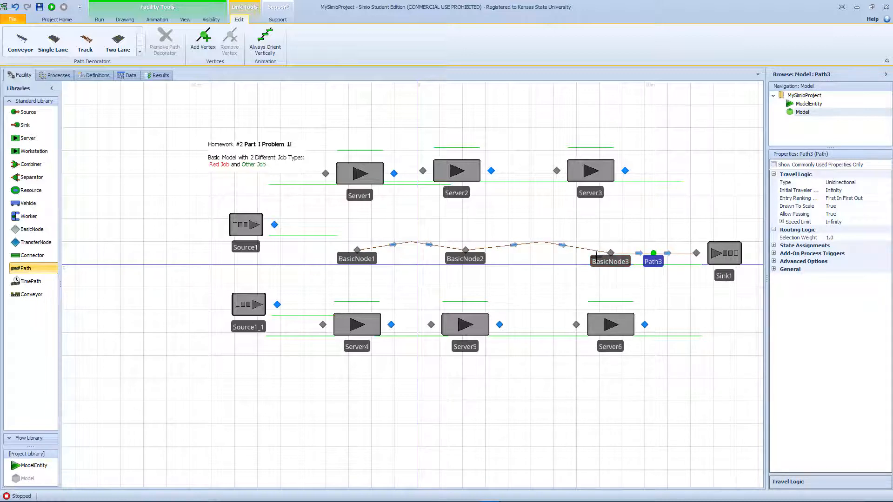
click(544, 264)
click(466, 250)
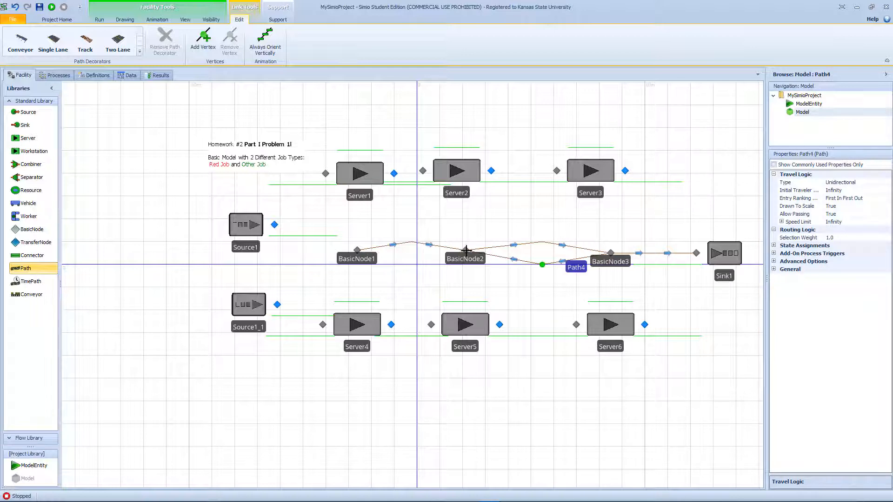
click(465, 250)
click(412, 264)
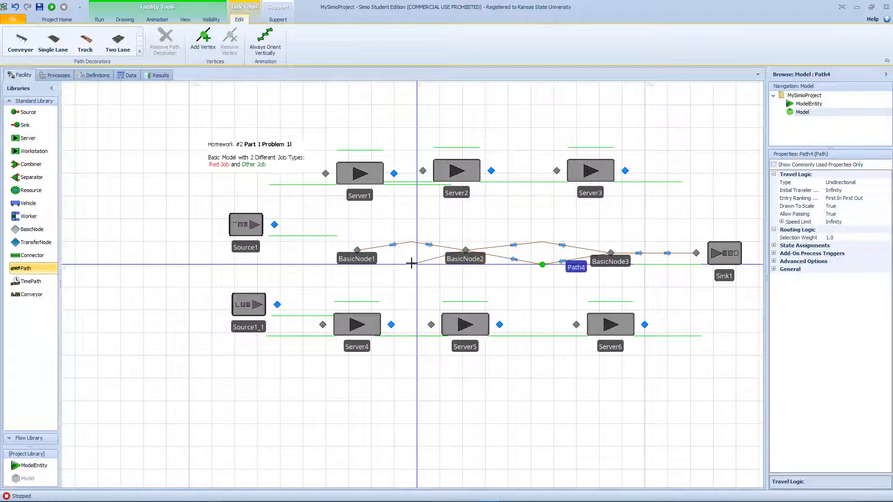
click(358, 250)
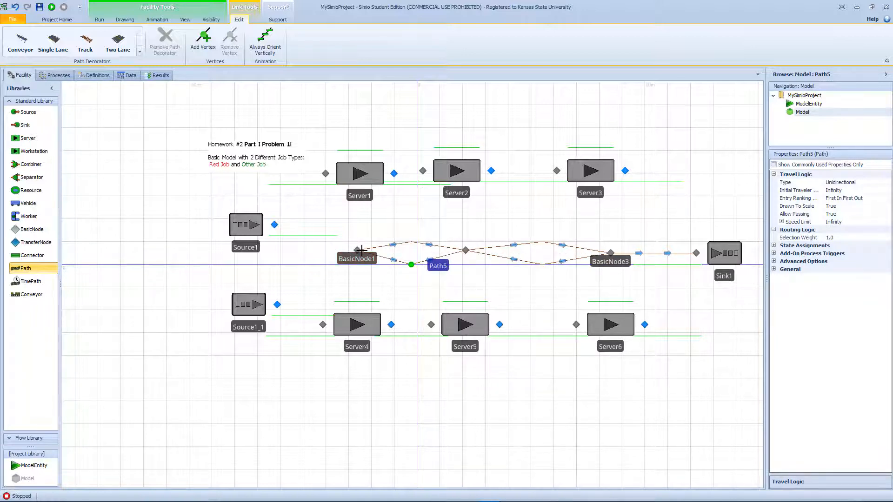
- Draw Paths from the output nodes of Source1 and Source1_1 to BasicNode1
drag(403, 261, 0, 293)
key(Escape)
drag(275, 243, 668, 244)
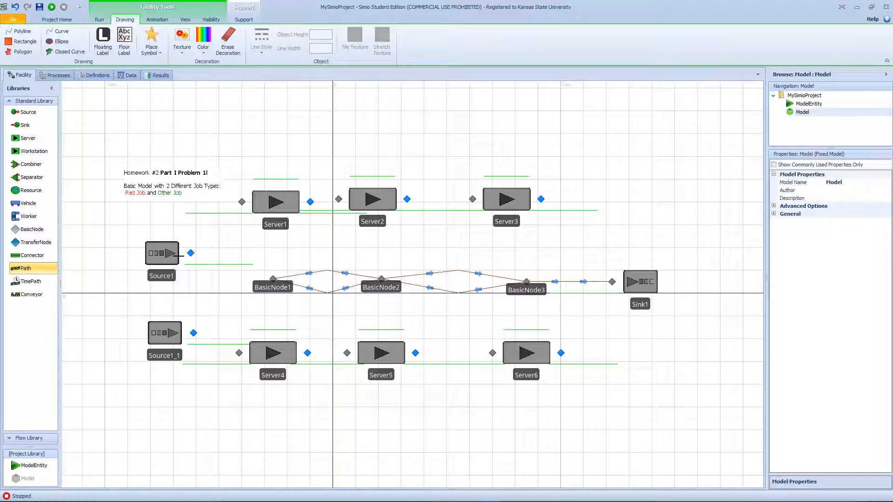
click(190, 253)
click(273, 278)
click(194, 332)
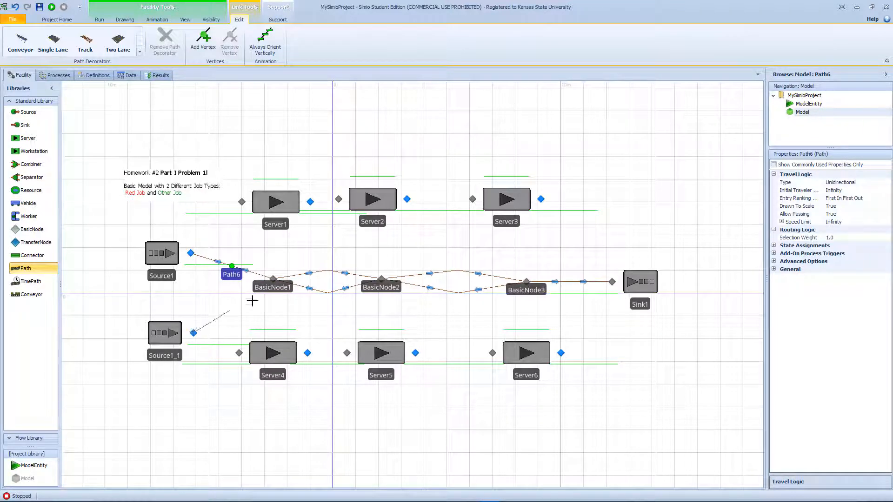
click(273, 278)
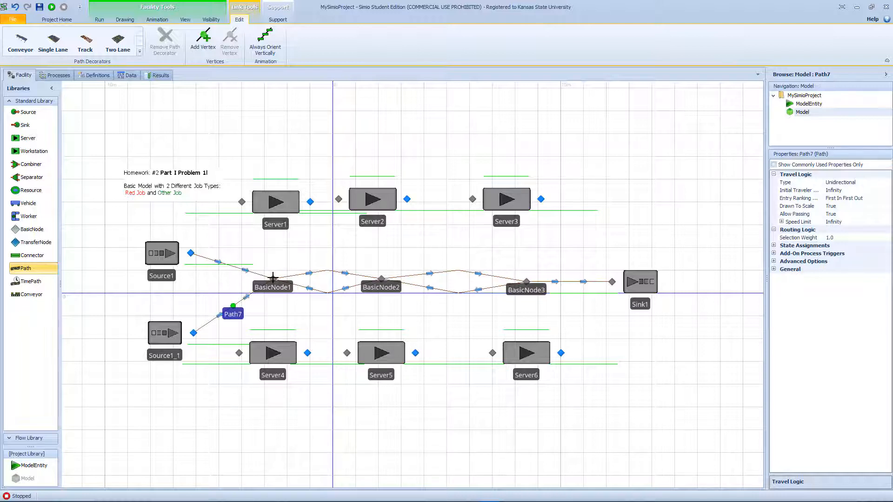
click(91, 213)
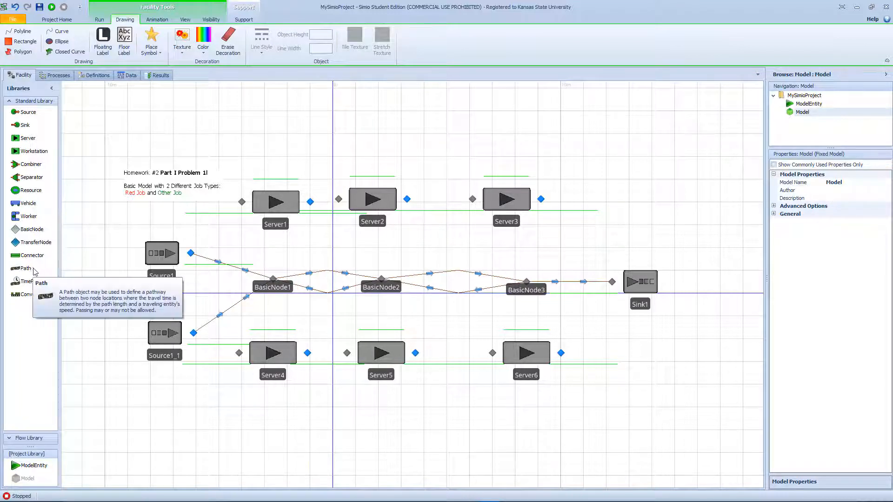
- Link BasicNode1 to Server1's input node and Server1's output node back to BasicNode1 with Connectors
click(33, 255)
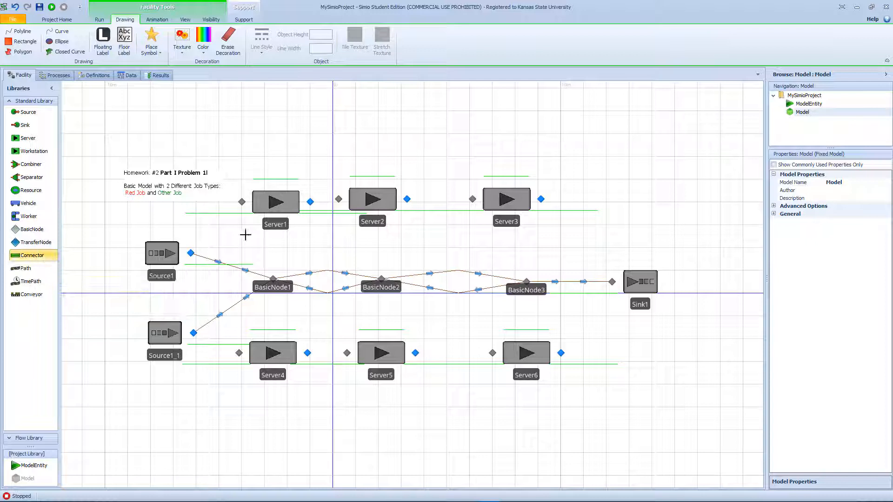
click(273, 279)
click(242, 201)
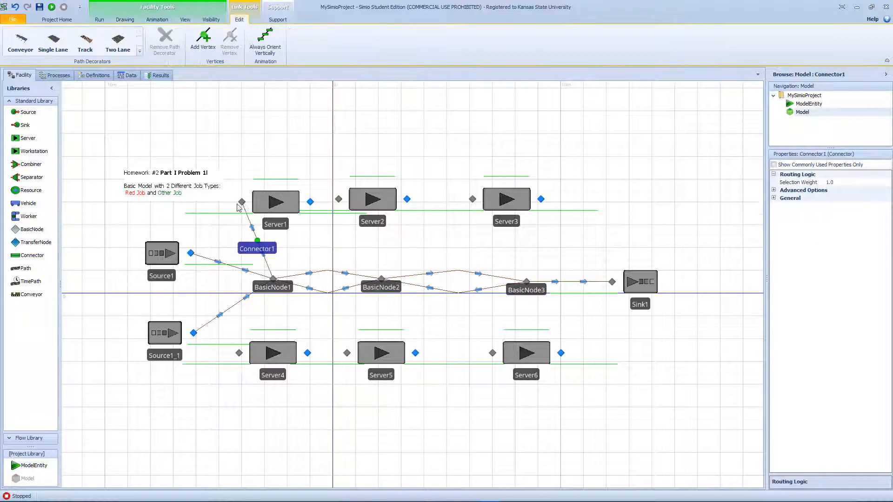
click(33, 259)
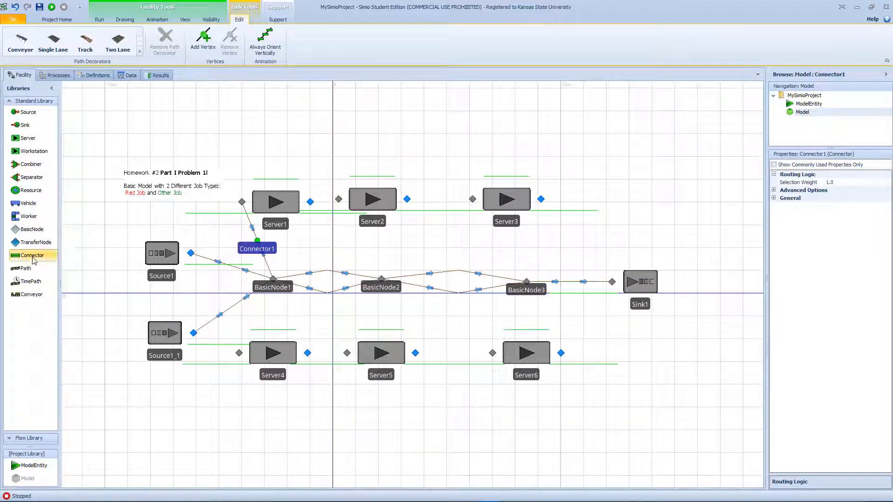
click(310, 202)
click(273, 279)
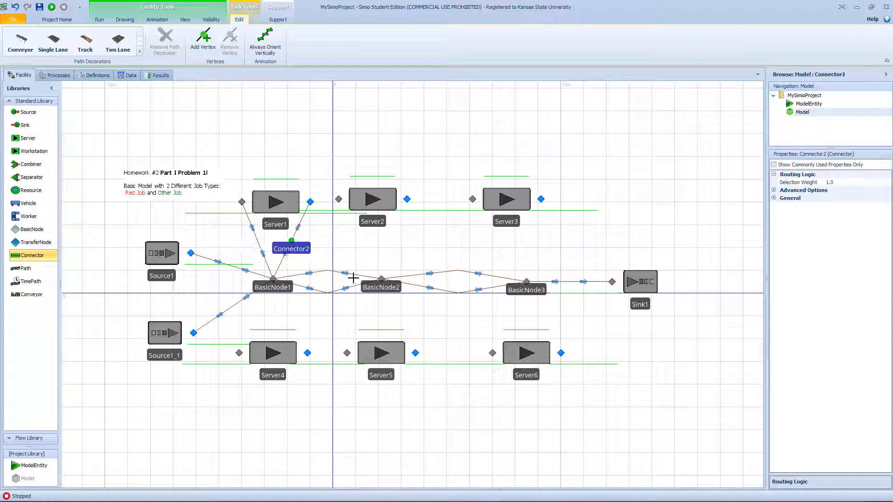
- Link BasicNode2 to Server2's input node and Server2's output node back to BasicNode2 with Connectors
click(382, 279)
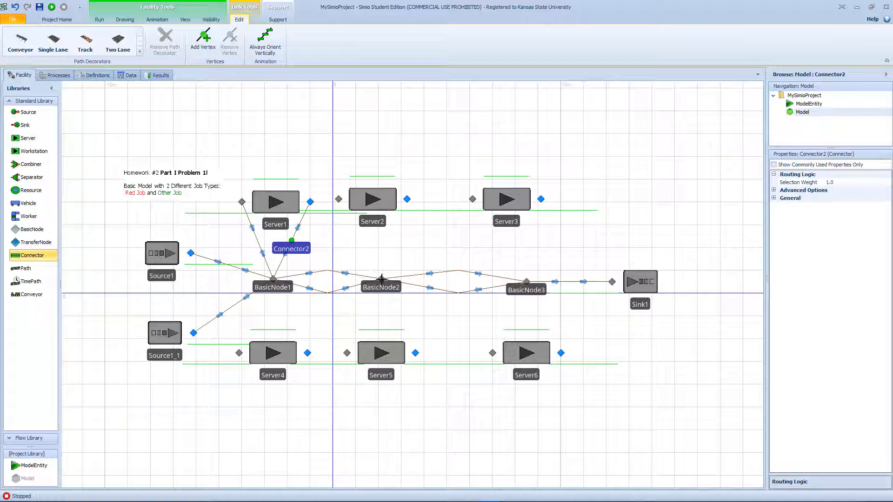
click(339, 199)
click(407, 199)
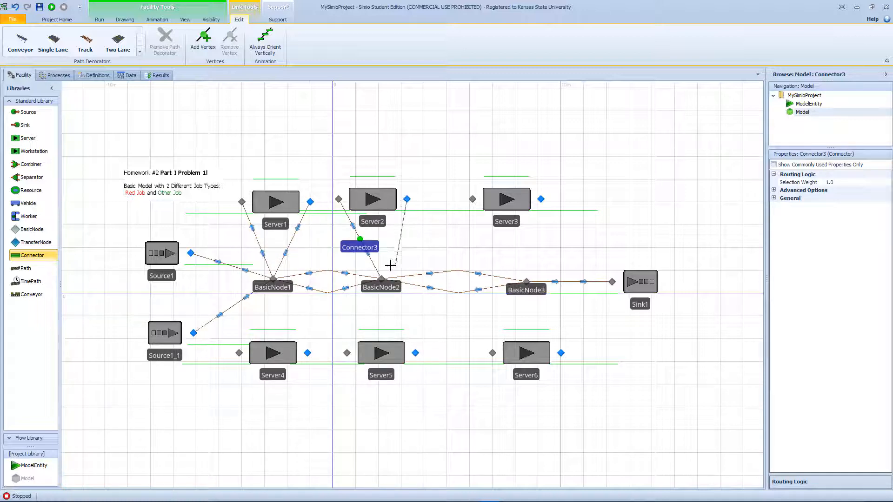
click(382, 279)
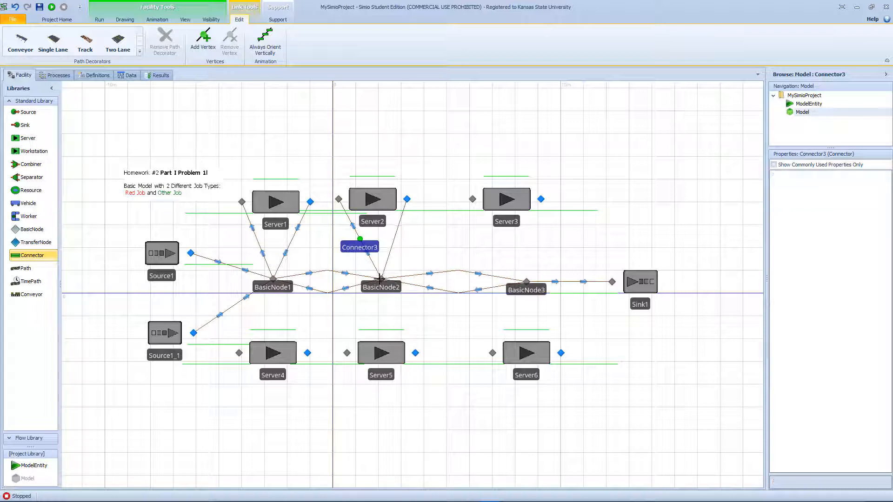
- Link BasicNode3 to Server3's input node and Server3's output node back to BasicNode3 with Connectors
click(526, 281)
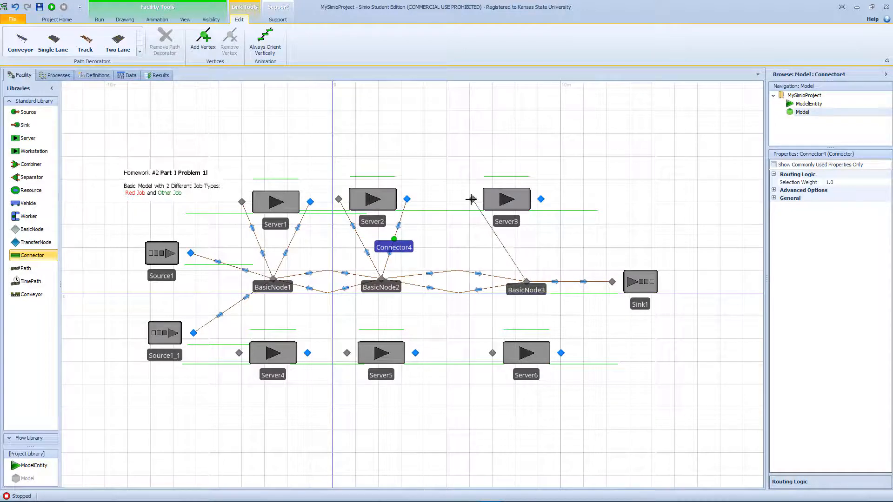
click(472, 199)
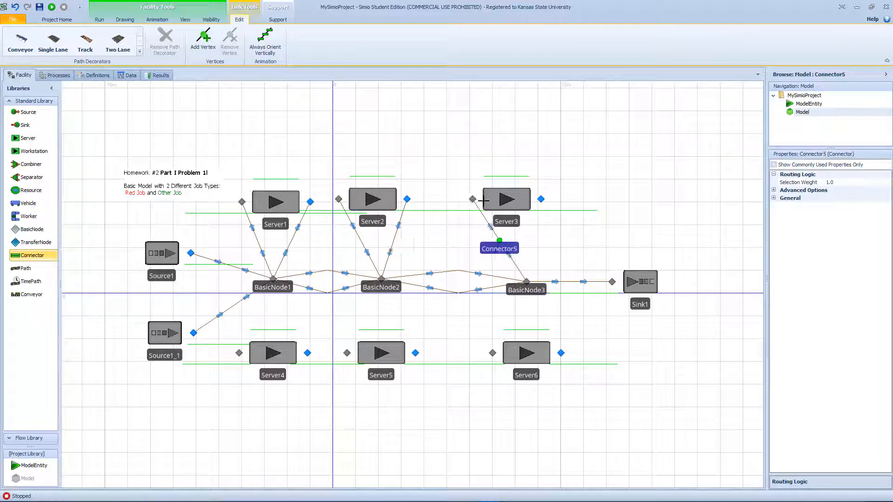
click(541, 199)
click(527, 282)
- Link BasicNode3 to Server6's input node and Server6's output node back to BasicNode3 with Connectors
click(527, 281)
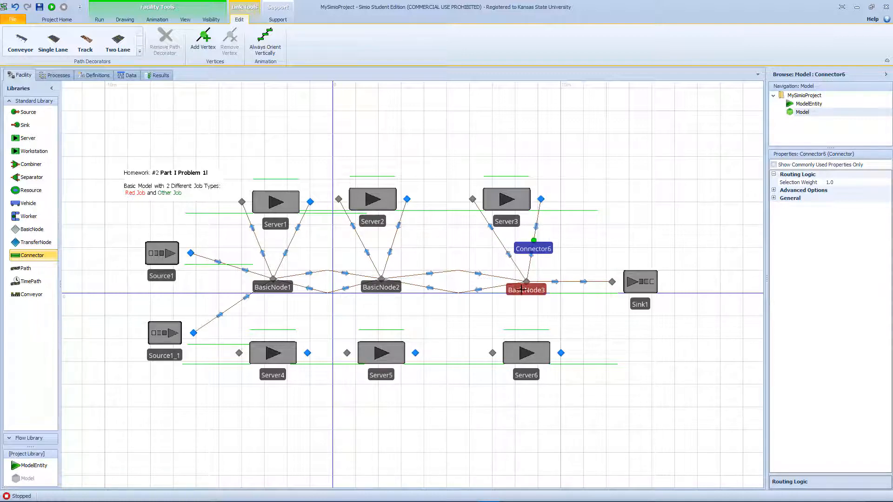
click(493, 353)
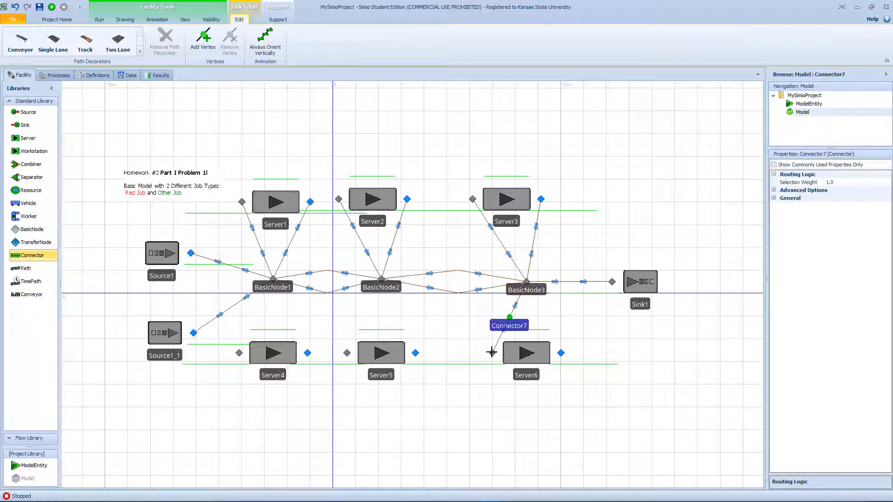
click(561, 353)
click(528, 282)
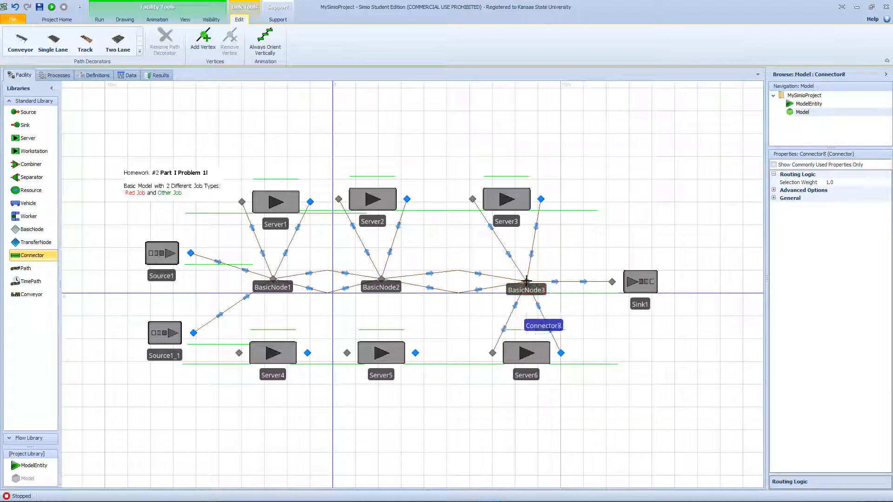
- Link BasicNode2 to Server5's input node and Server5's output node back to BasicNode2 with Connectors
click(382, 279)
click(347, 353)
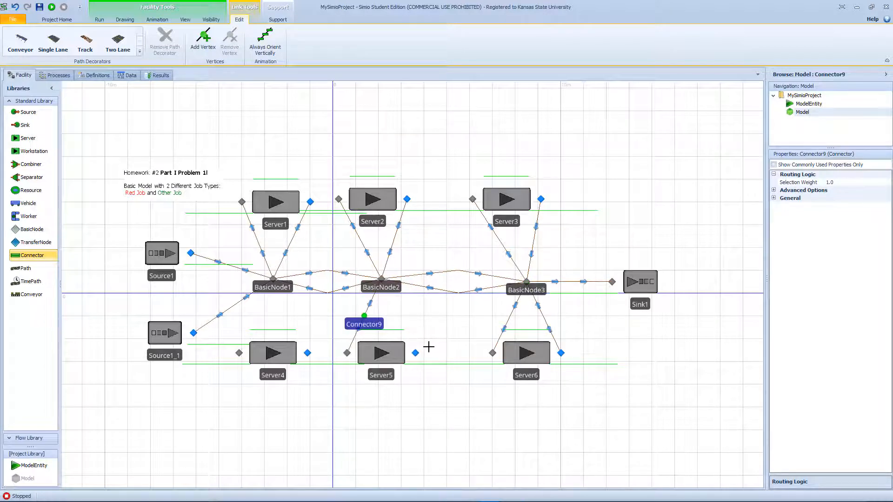
click(416, 353)
click(380, 279)
- Link BasicNode1 to Server4's input node and Server4's output node back to BasicNode1 with Connectors
click(273, 279)
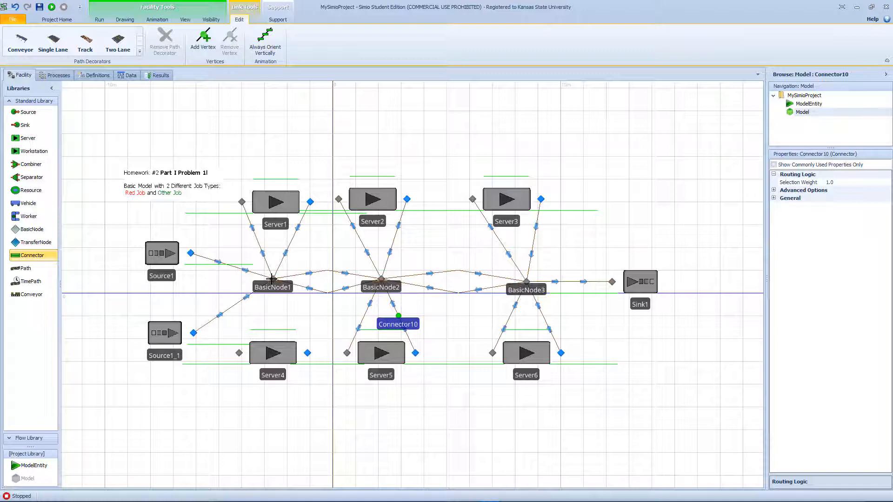
click(239, 353)
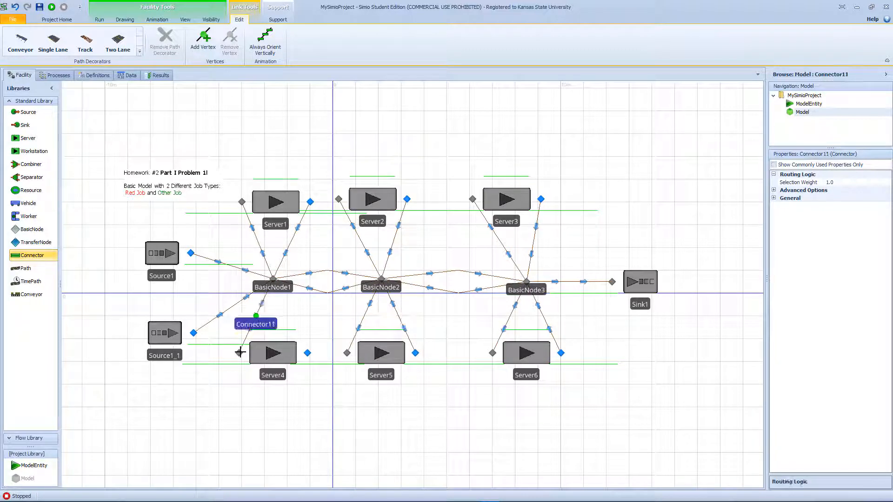
click(306, 352)
click(274, 285)
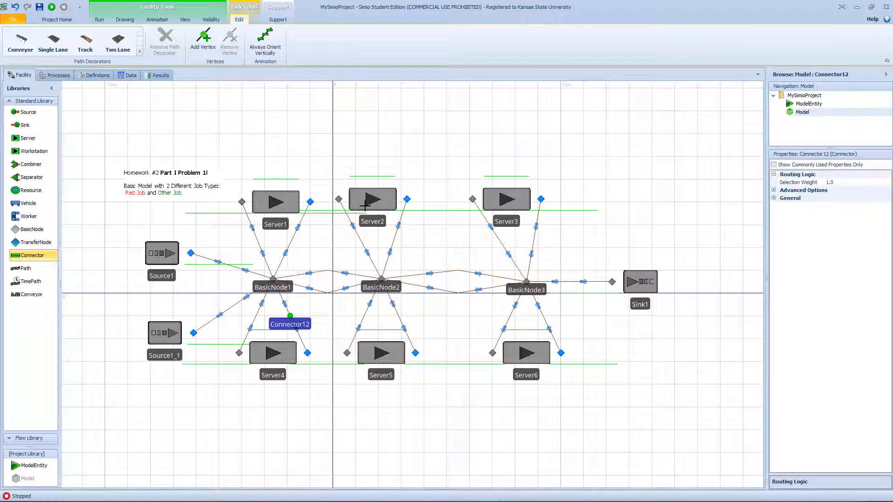
- Align Server2 and Server3 with Server1's row, and shift BasicNode3 and Server6 toward BasicNode2 beneath Server3
drag(374, 207, 380, 211)
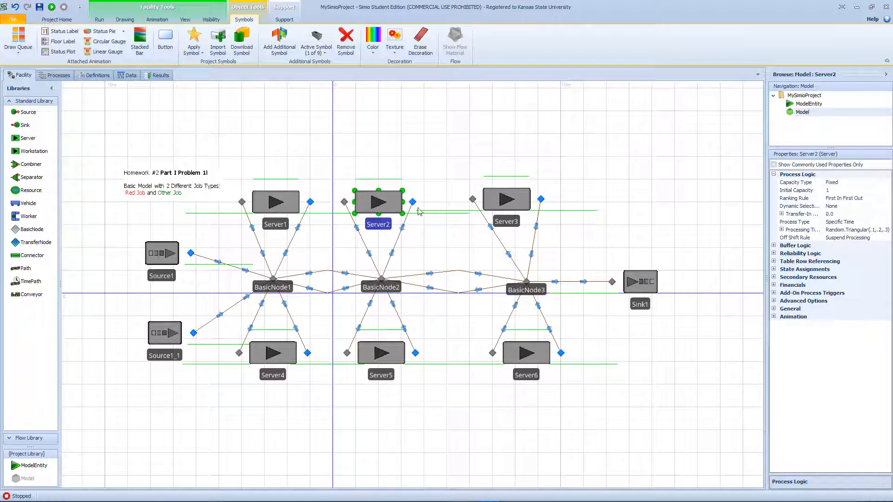
drag(505, 208, 520, 205)
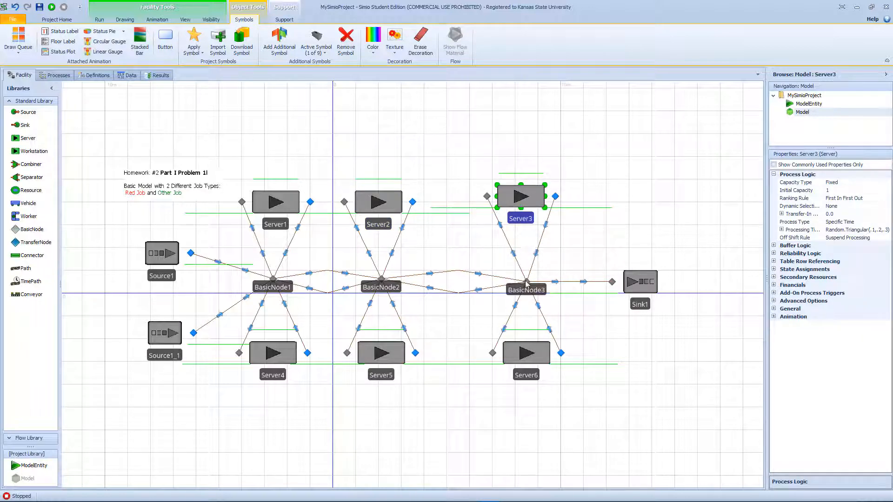
drag(526, 282, 511, 282)
drag(529, 345, 512, 348)
drag(520, 204, 503, 209)
drag(394, 203, 399, 204)
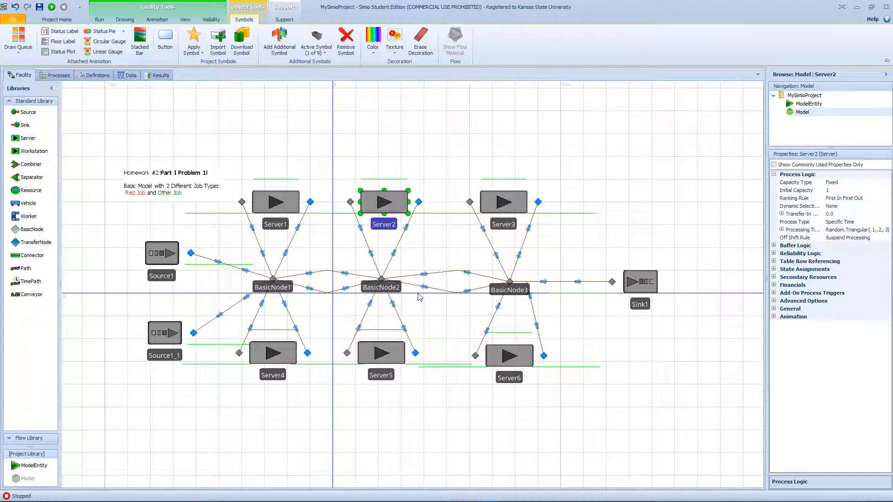
- Rename Server1 as MachineA
click(278, 224)
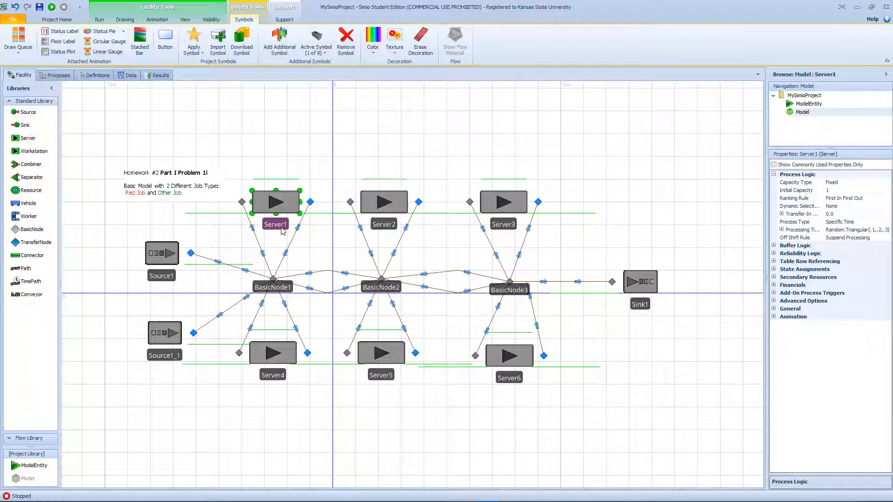
click(282, 225)
text(Ma)
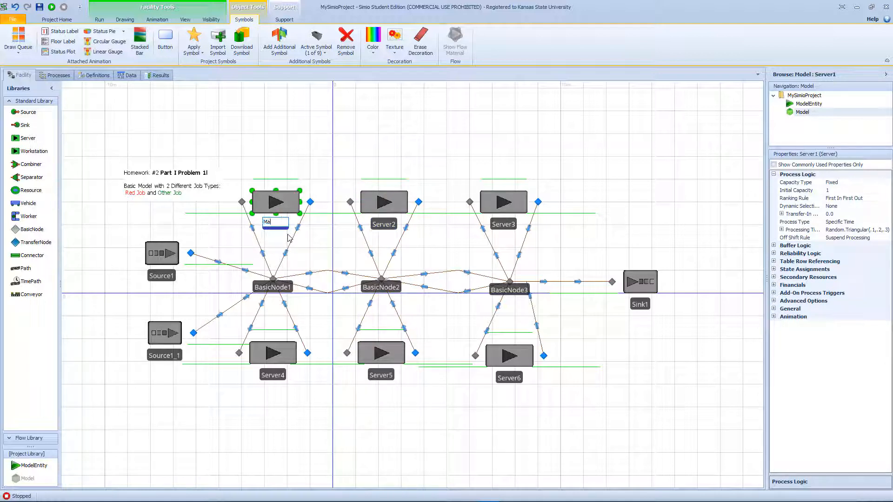
text(chineA)
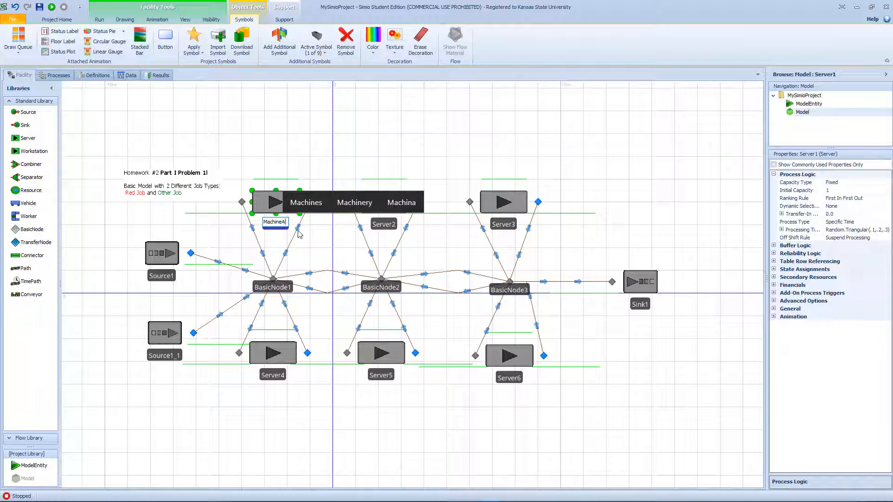
key(Return)
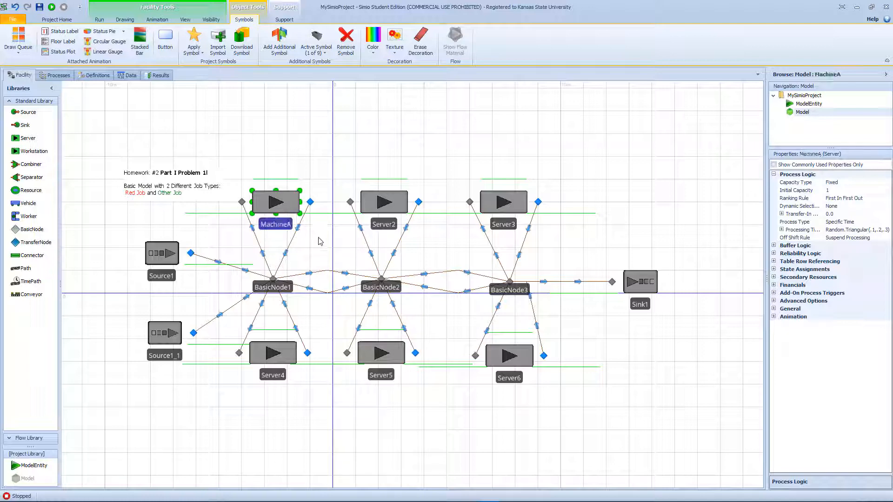
click(399, 209)
ctrl+click(525, 210)
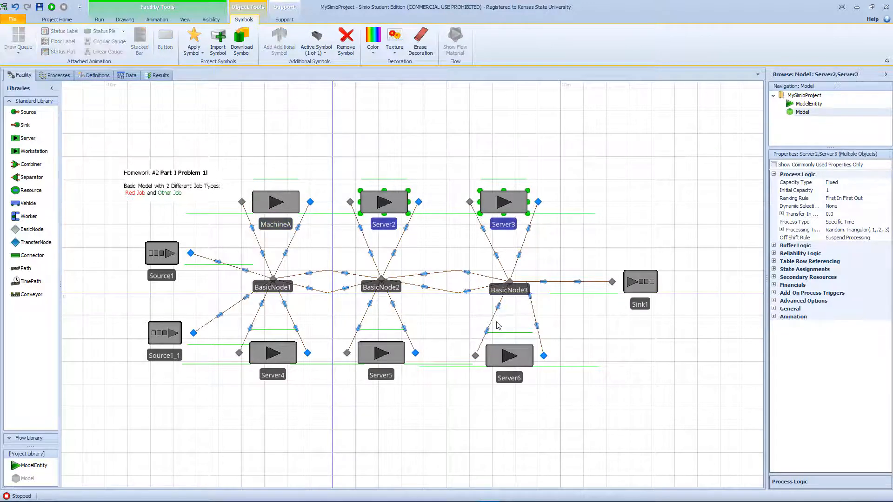
ctrl+click(507, 359)
ctrl+click(370, 361)
ctrl+click(269, 357)
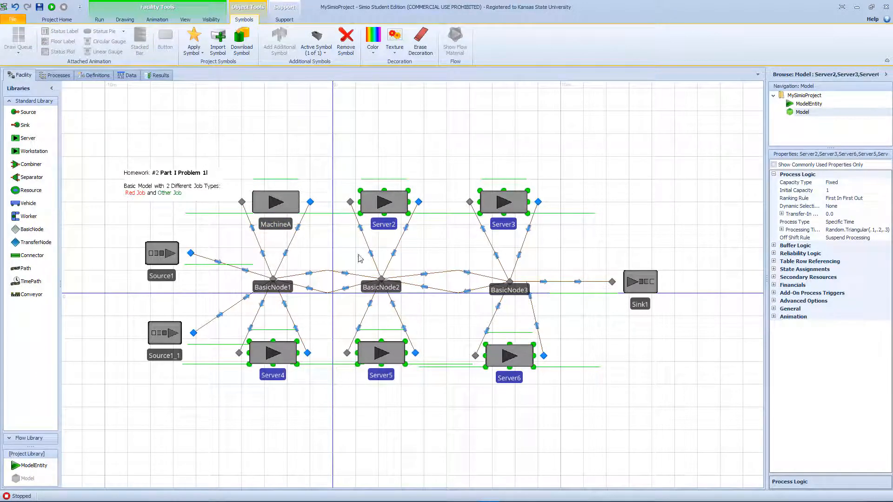
- Rename Server2 as MachineB
click(385, 228)
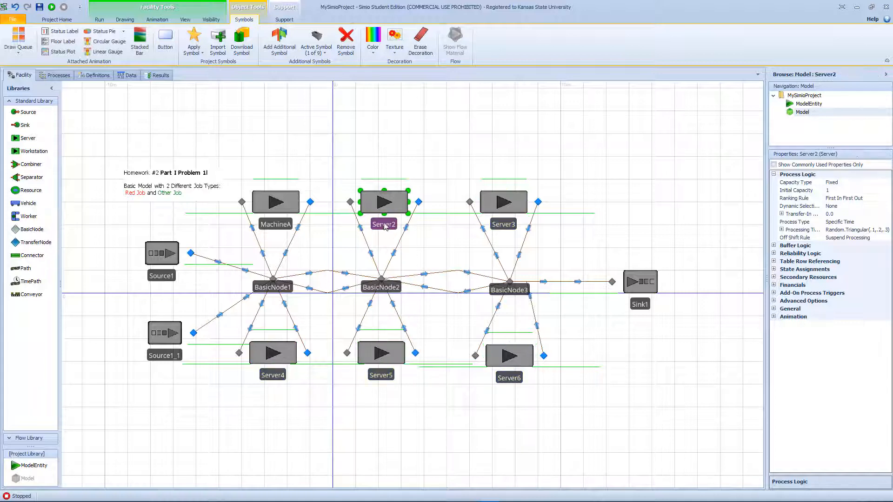
click(384, 224)
drag(389, 223, 367, 225)
text(Machin)
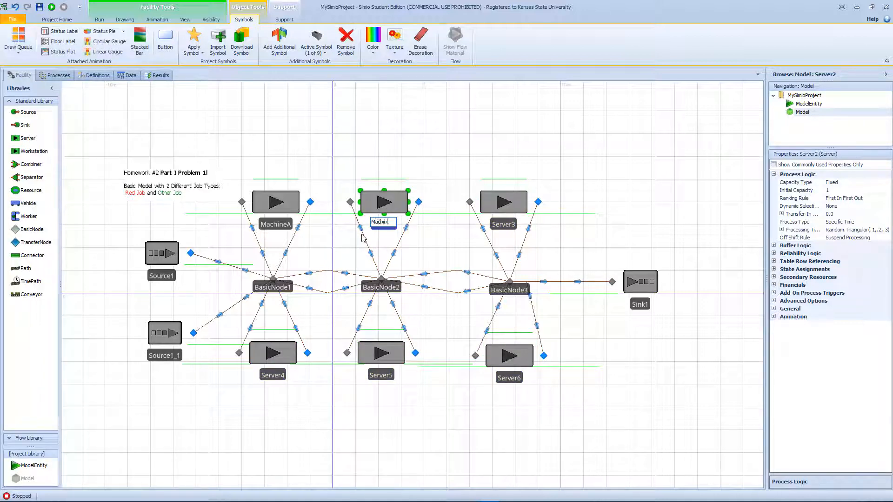
text(eB)
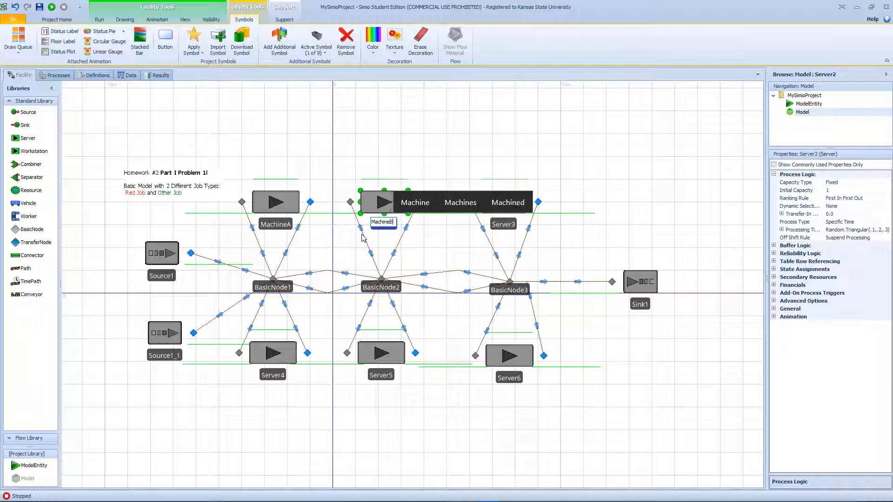
- Rename Server3 as MachineC
click(503, 226)
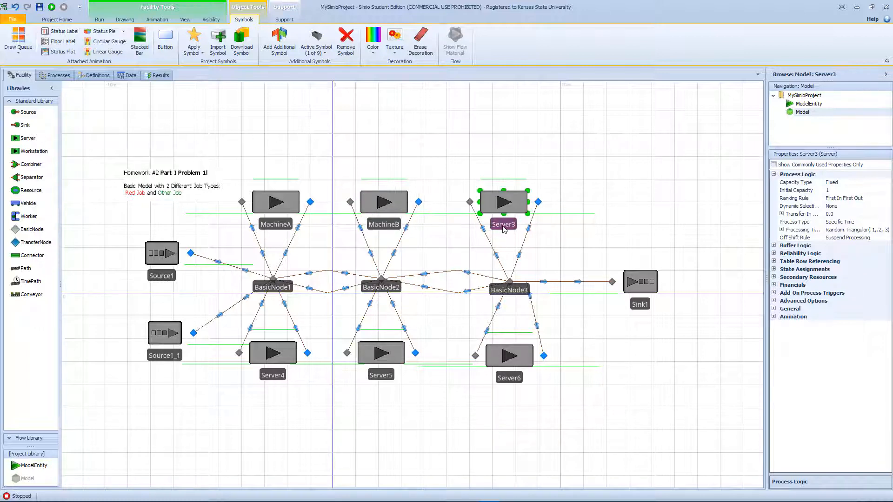
click(504, 225)
text(MachineC)
key(Return)
- Rename Server4 as MachineD
scroll(505, 228, up, 2)
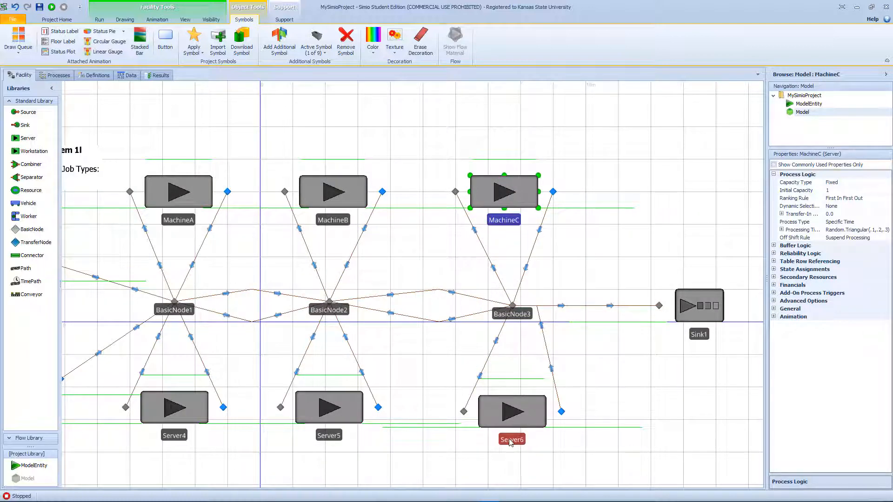
click(177, 439)
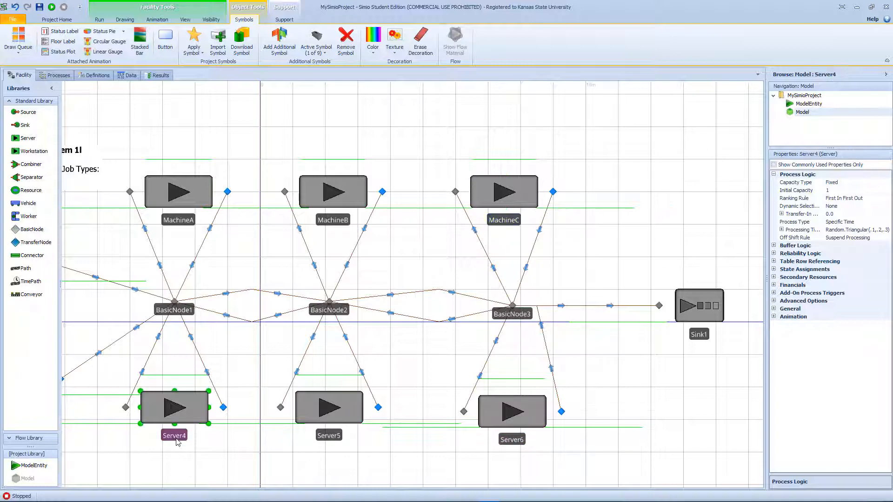
click(175, 436)
key(Return)
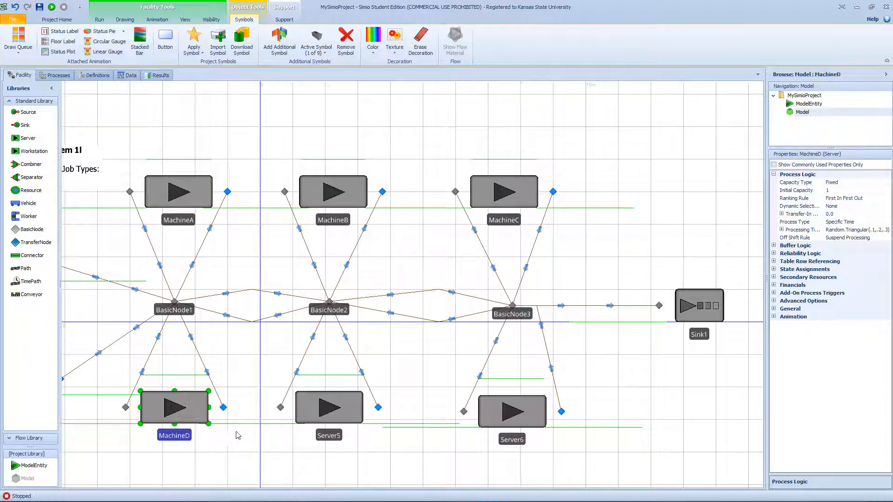
- Rename Server5 as MachineE
click(324, 440)
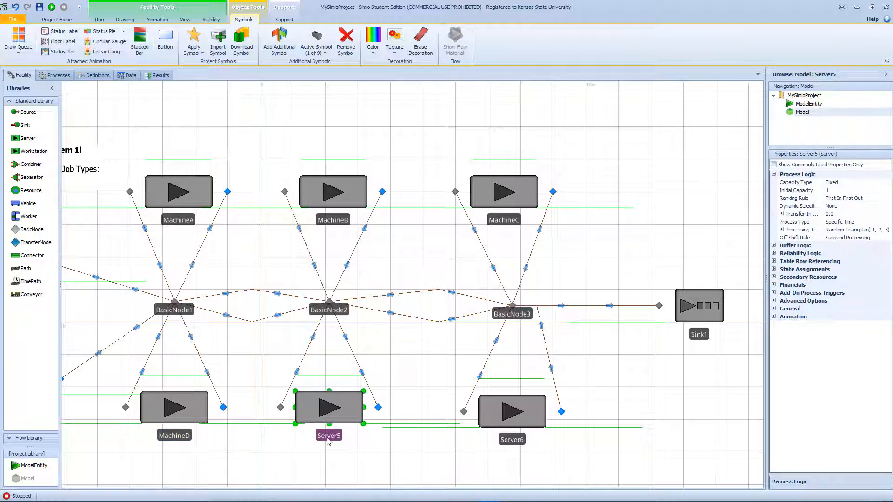
click(328, 437)
double_click(336, 435)
text(Mac)
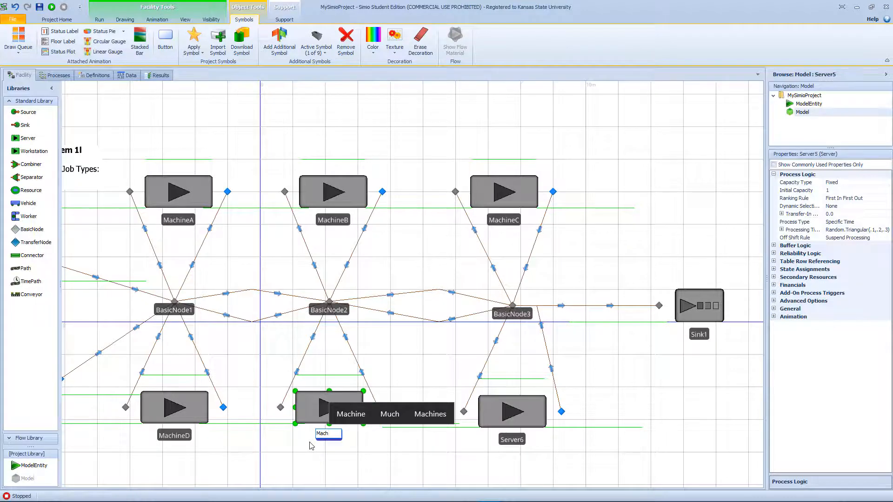
text(hineE)
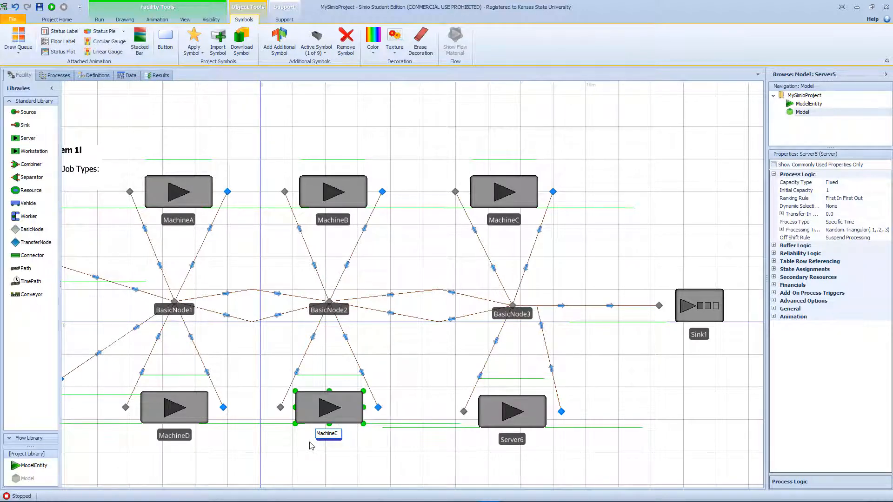
key(Return)
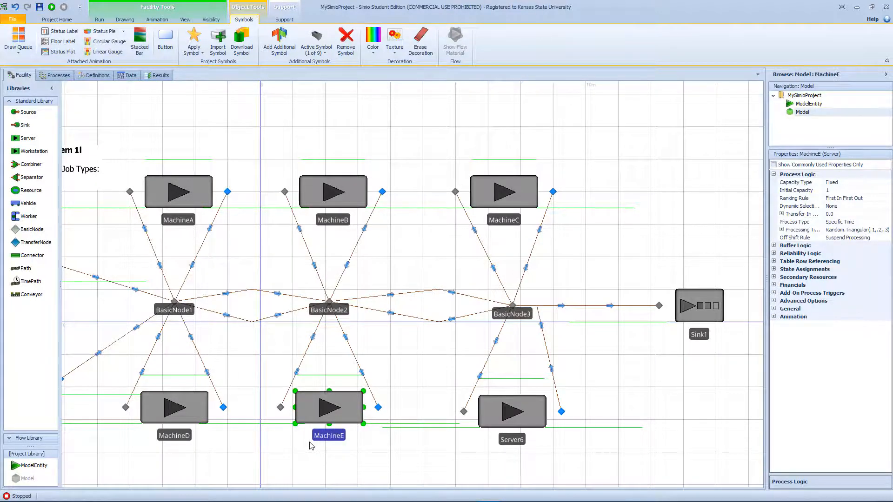
- Rename Server6 as MachineF
double_click(510, 440)
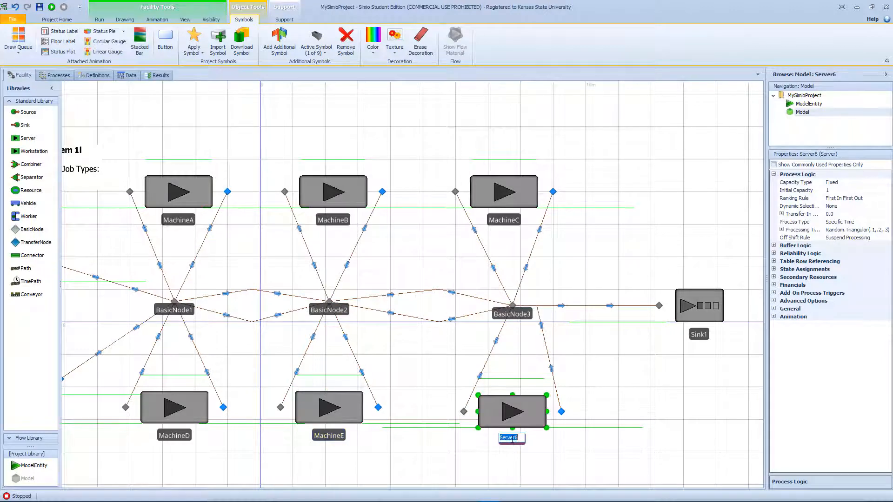
text(MachineF)
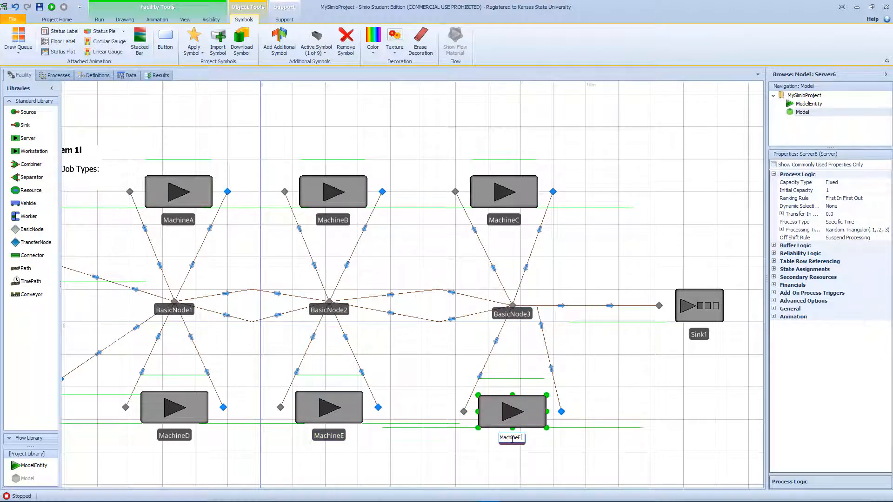
key(Return)
- Rename the upper source, Source1, as SrcRedJobs
scroll(581, 404, up, 2)
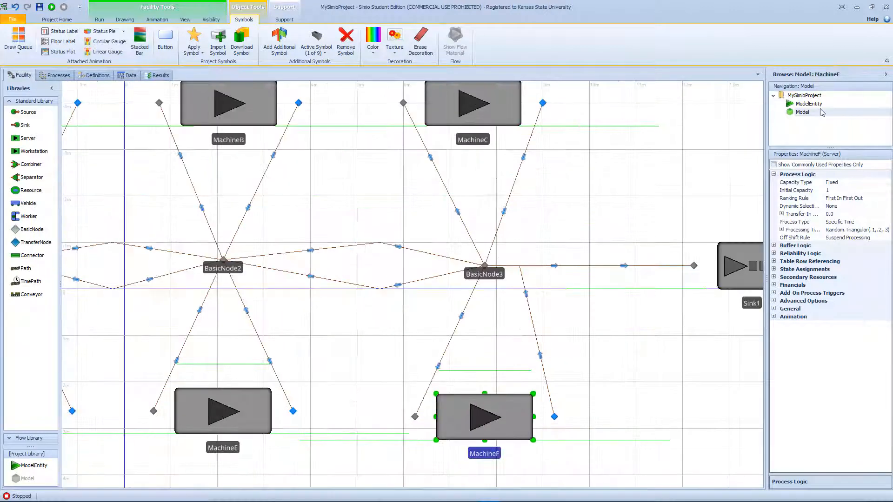
scroll(441, 178, down, 2)
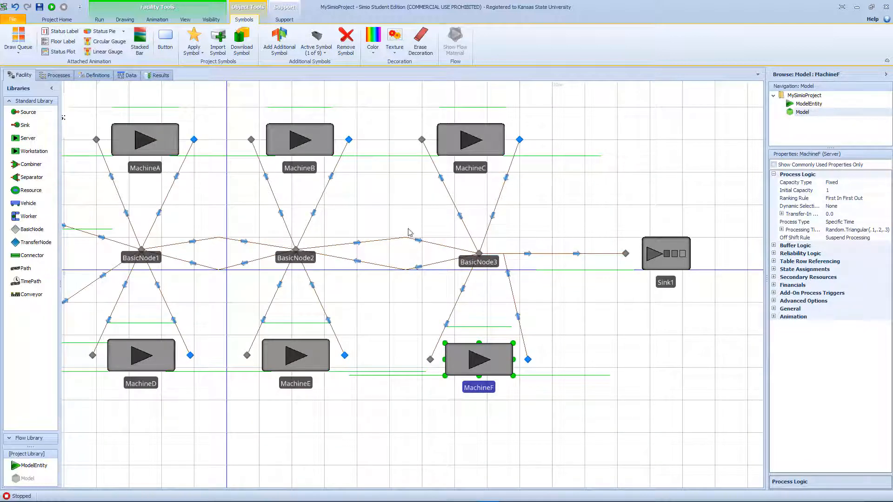
drag(405, 226, 476, 234)
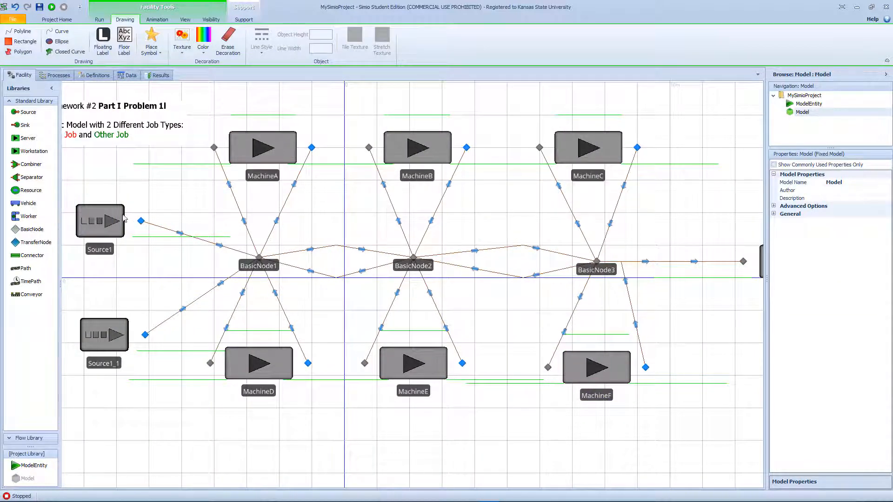
click(114, 222)
click(107, 249)
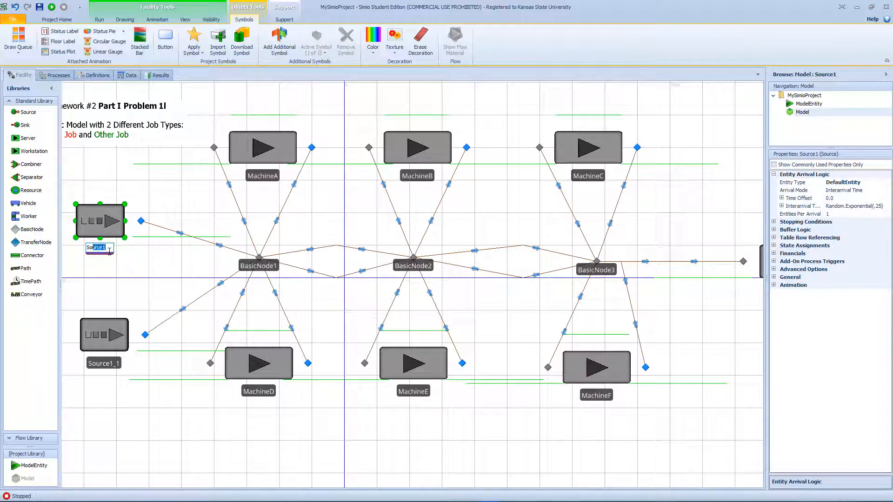
text(SrcRedJo)
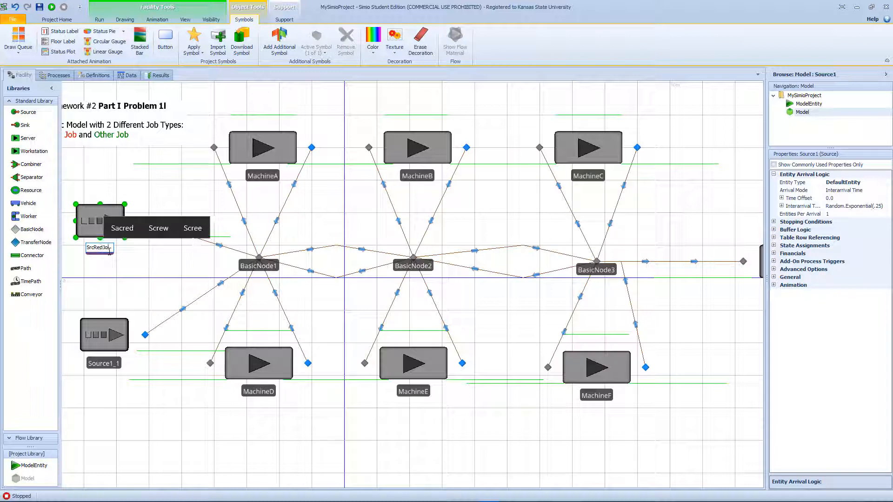
text(bs)
key(Return)
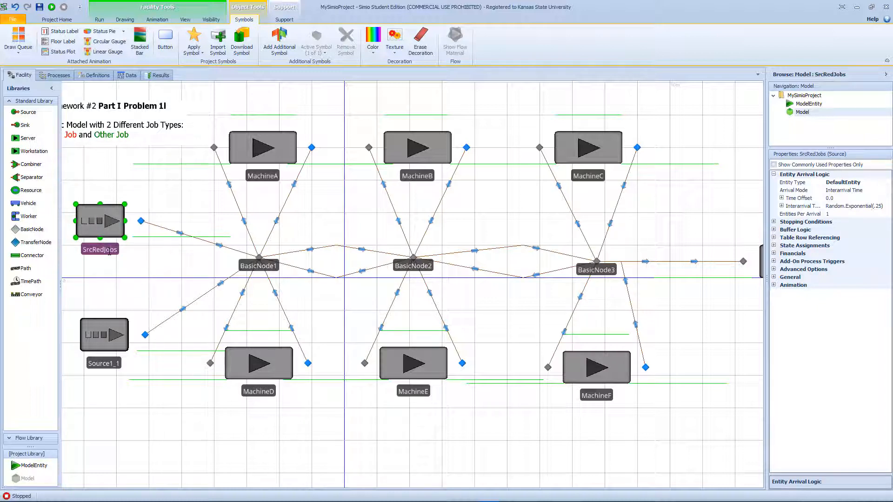
- Rename the lower source, Source1_1, as SrcOtherJobs
click(104, 364)
click(103, 366)
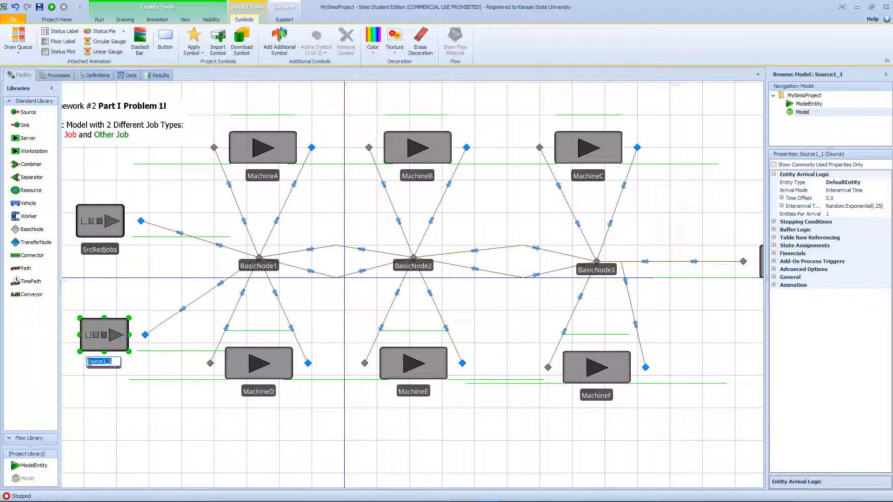
drag(114, 362, 89, 362)
text(rcO)
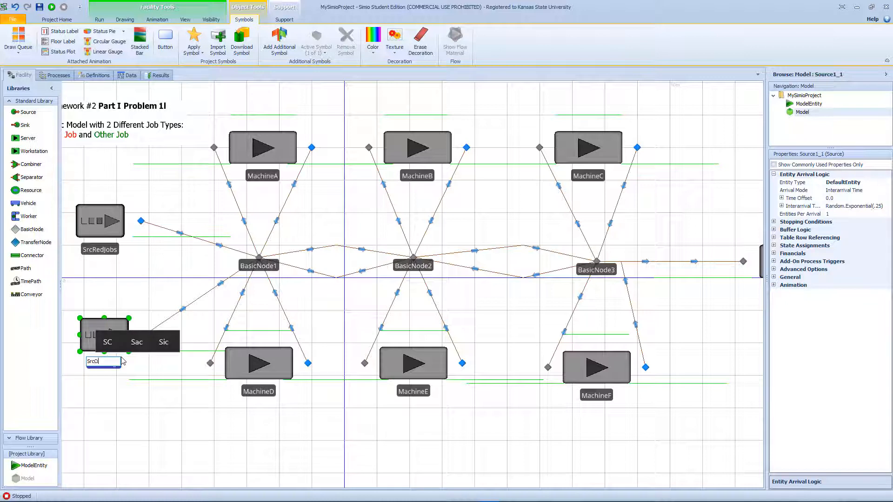
text(therJ)
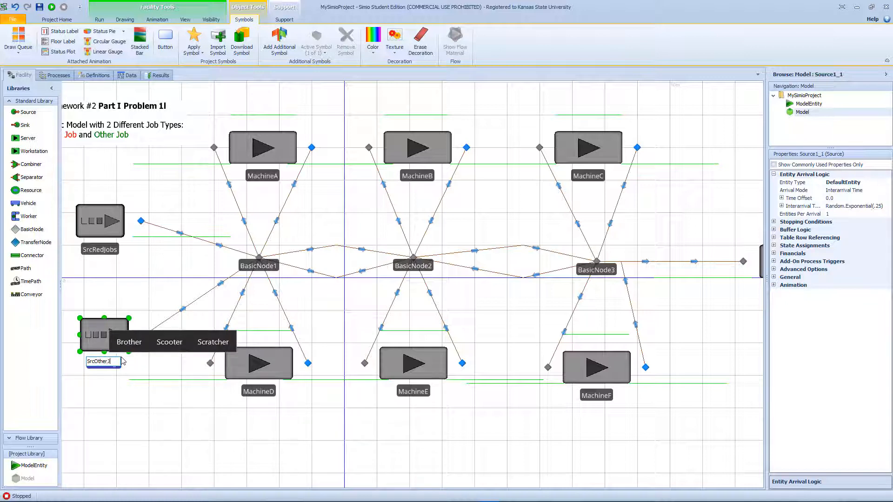
text(obs)
key(Return)
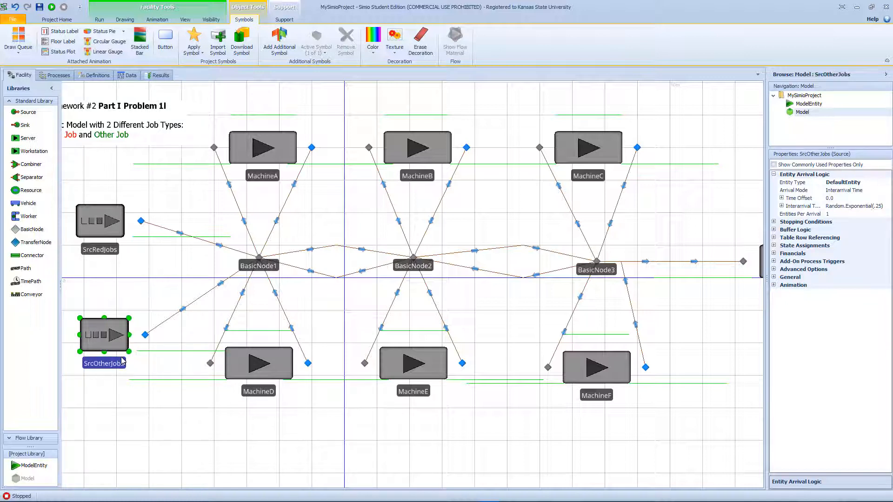
- Set Drawn To Scale to False for all seven paths linking the sources, basic nodes and sink
click(215, 244)
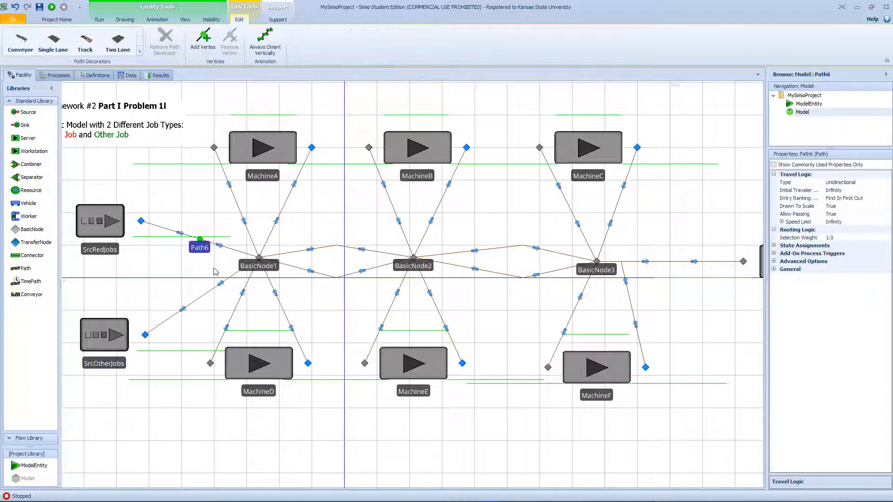
ctrl+click(203, 298)
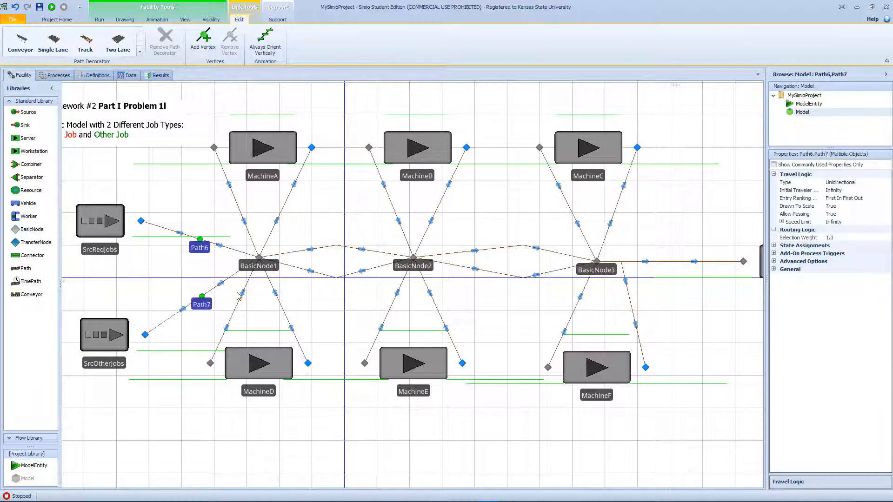
ctrl+click(353, 250)
ctrl+click(350, 276)
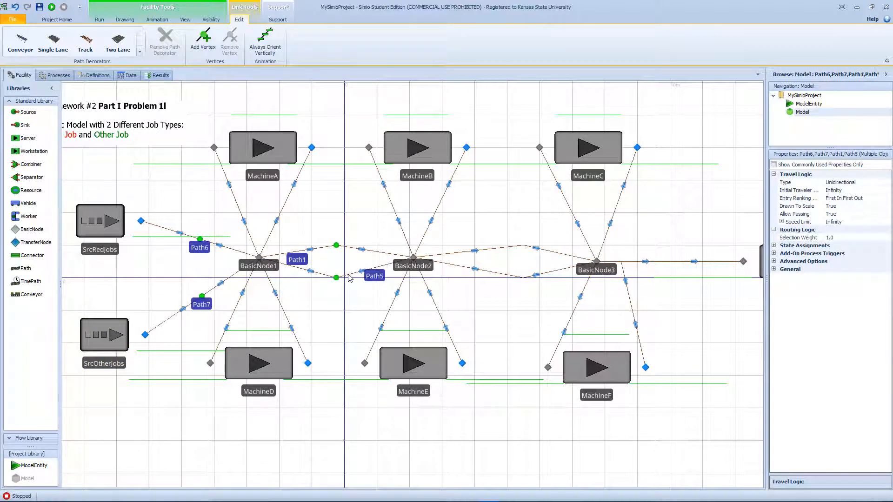
ctrl+click(492, 249)
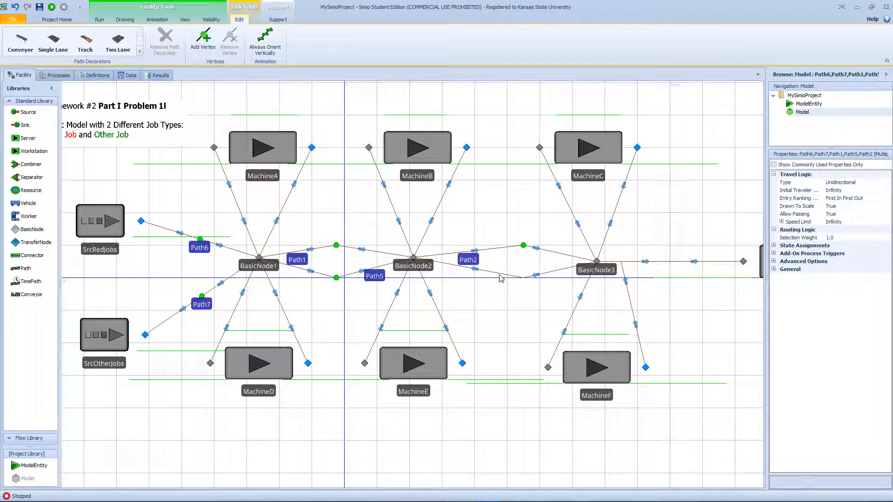
ctrl+click(502, 274)
ctrl+click(673, 263)
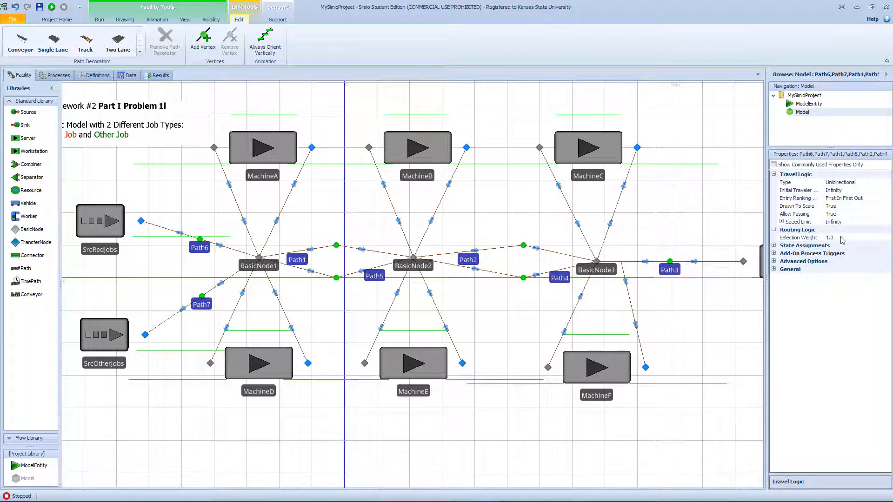
click(848, 207)
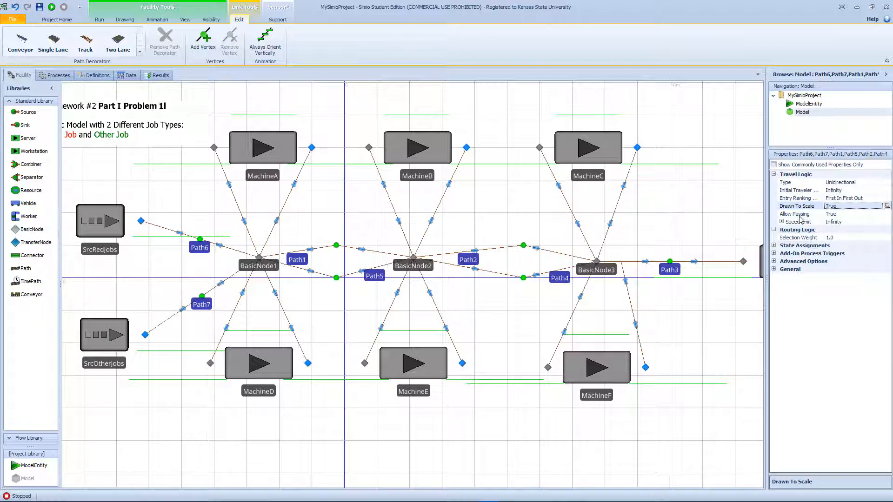
drag(768, 254, 691, 255)
click(888, 206)
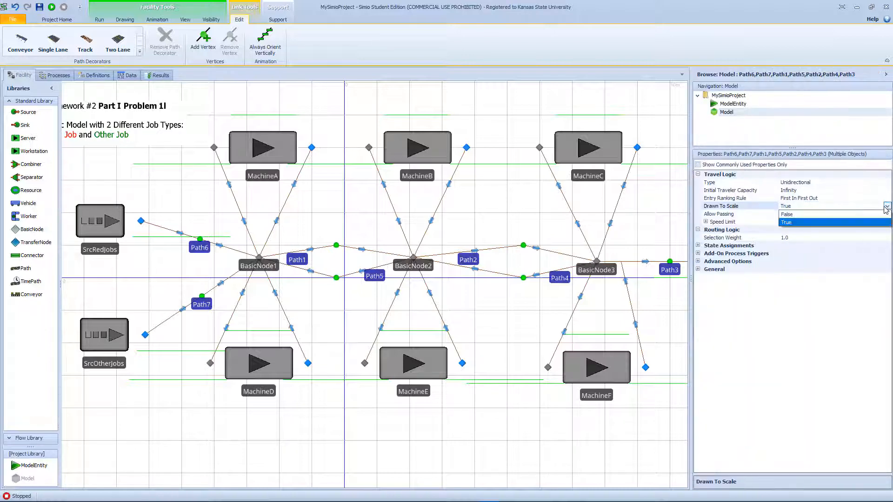
click(804, 215)
- Set the logical length of the seven selected paths to 30 feet
click(771, 213)
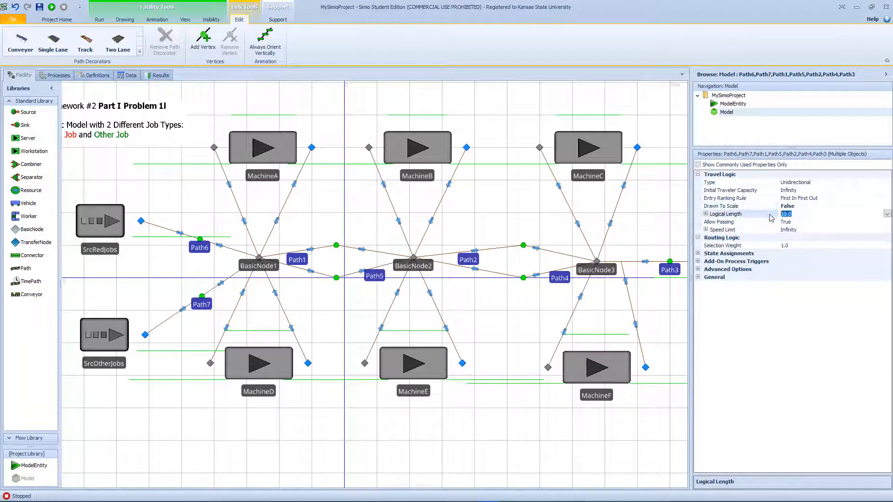
text(30)
key(Return)
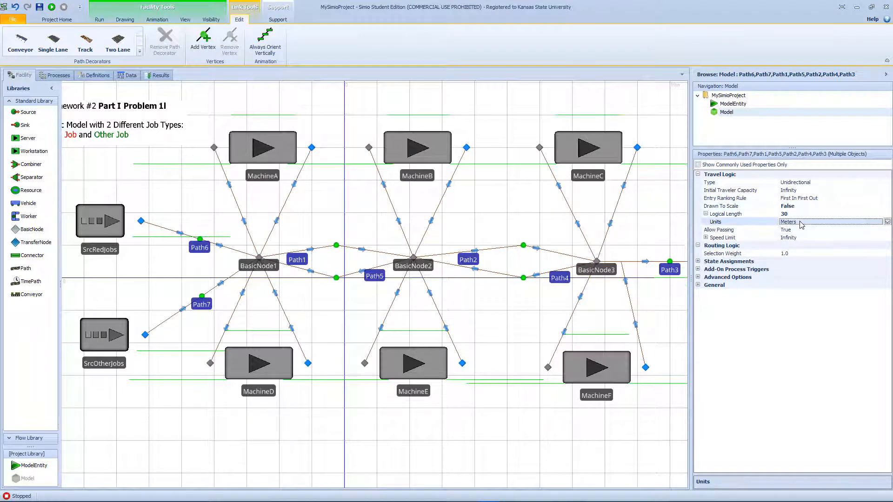
click(887, 221)
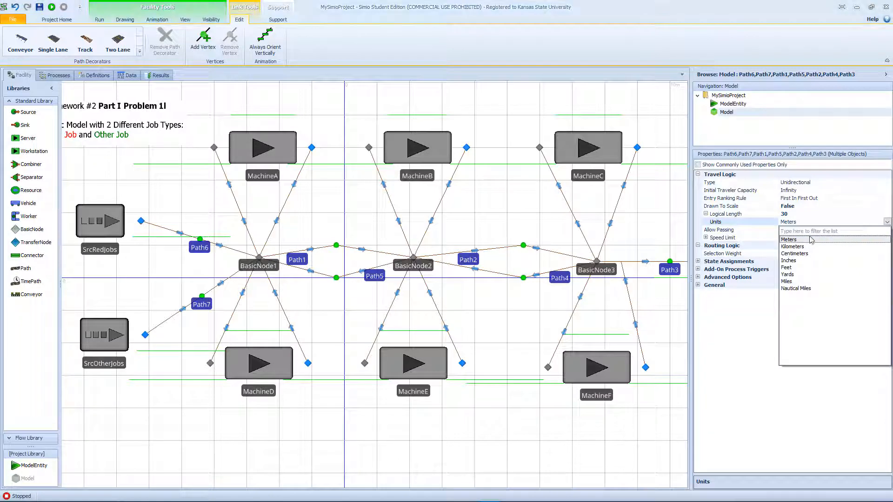
click(798, 268)
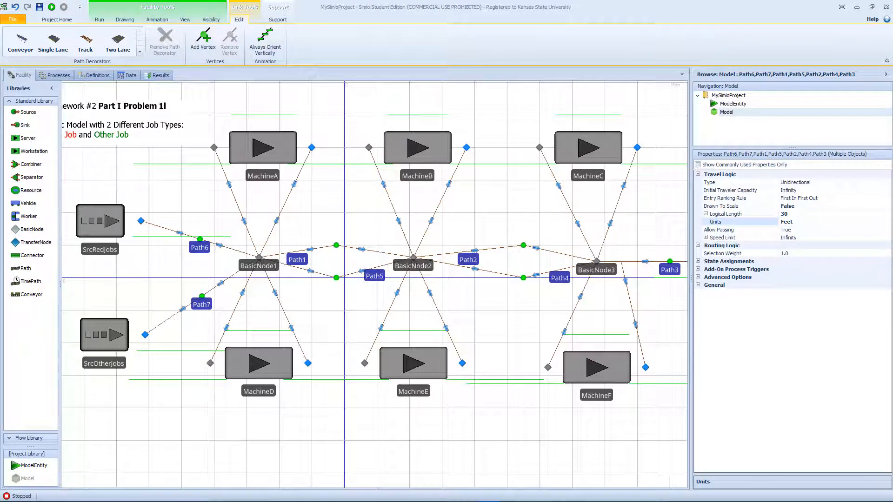
- Set the logical length of the two paths from the sources to BasicNode1 to 20 feet
click(198, 237)
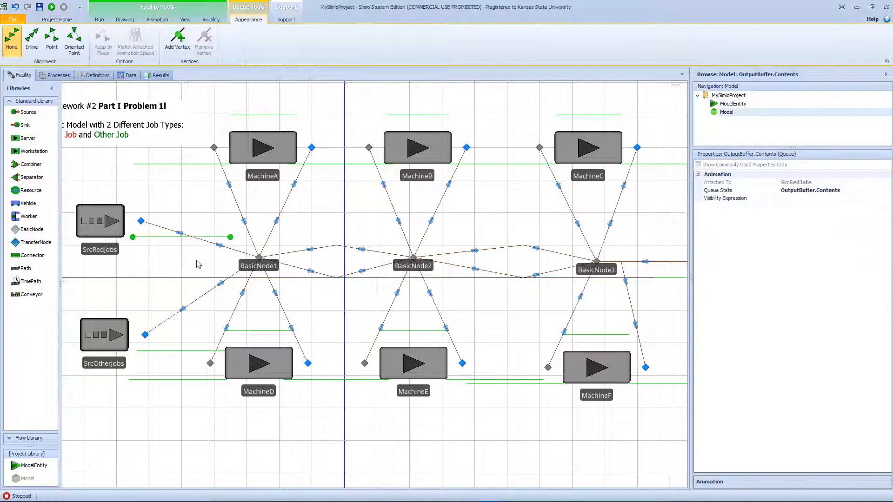
click(216, 244)
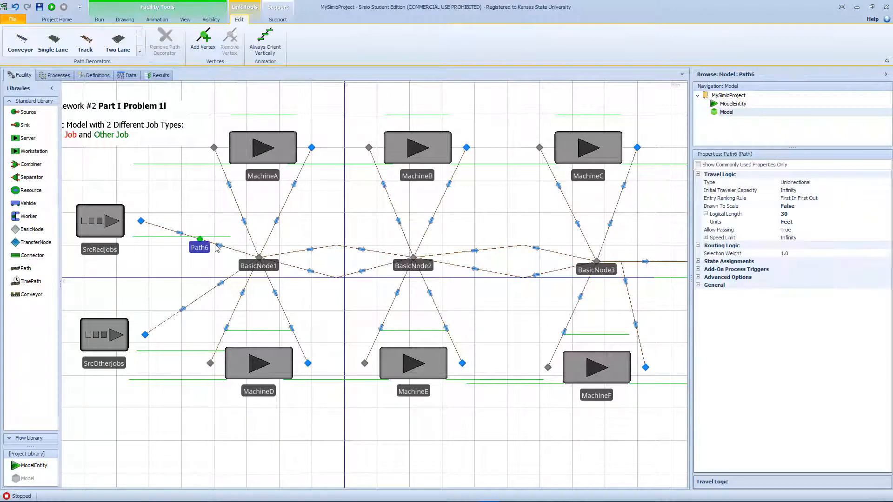
ctrl+click(197, 305)
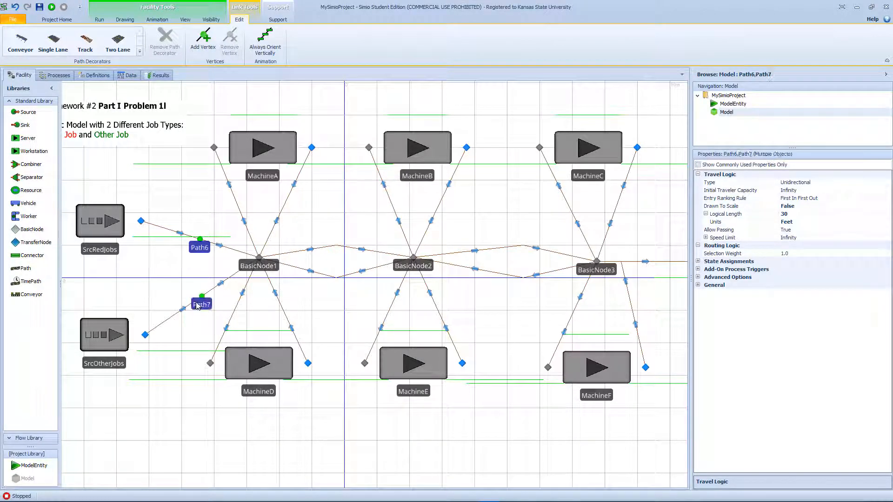
click(792, 216)
click(776, 215)
text(20)
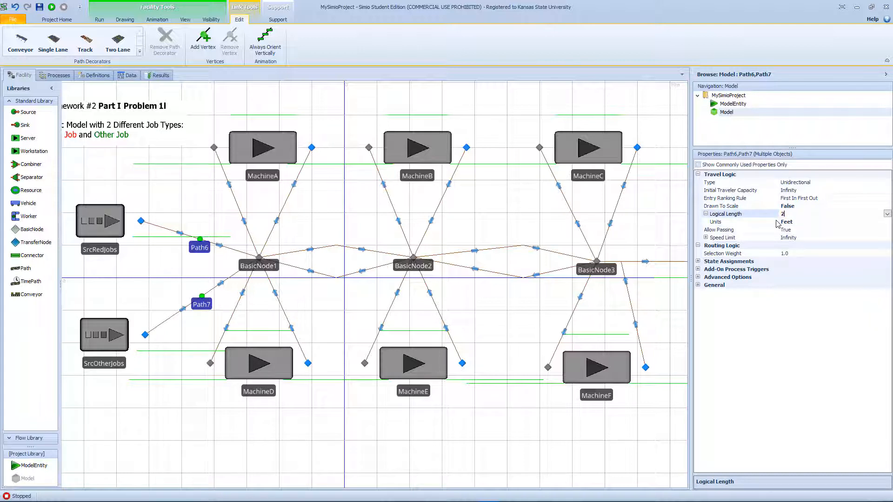
- Set the logical length of both paths between BasicNode2 and BasicNode3 to 35 feet
click(522, 248)
ctrl+click(520, 279)
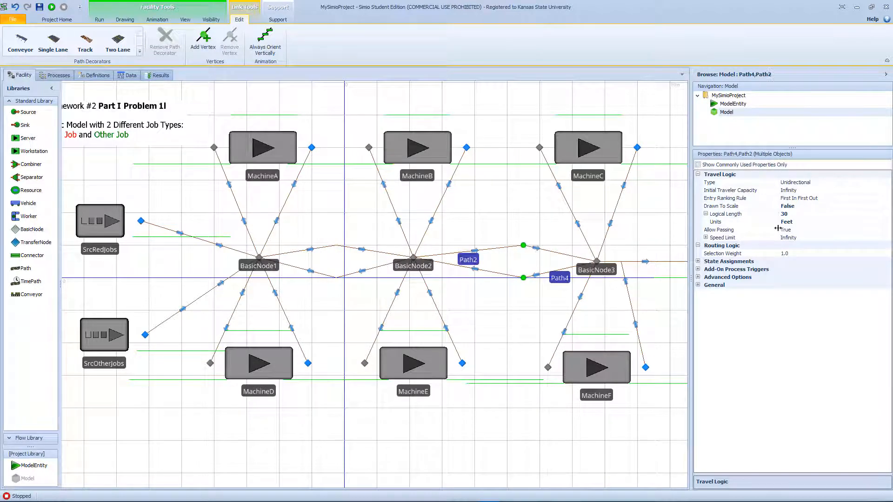
click(786, 215)
text(35)
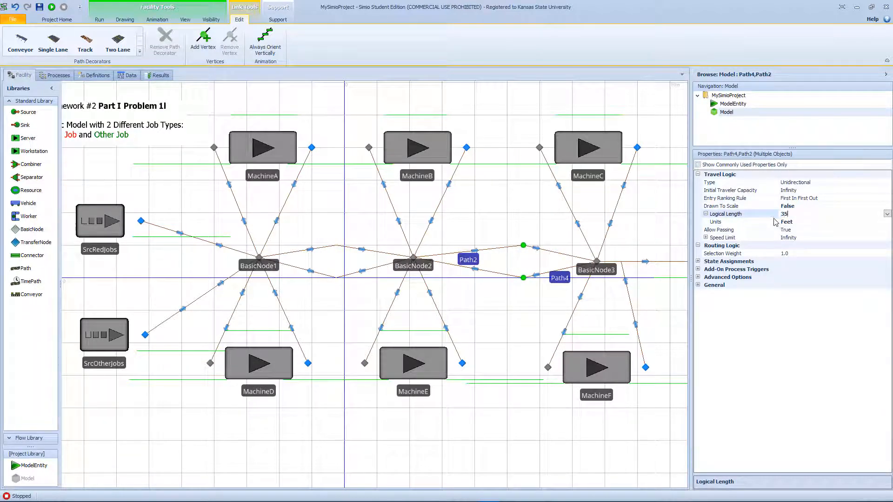
- Remove the extra vertex from the connector between MachineF's output and BasicNode3
click(647, 280)
click(626, 282)
click(622, 262)
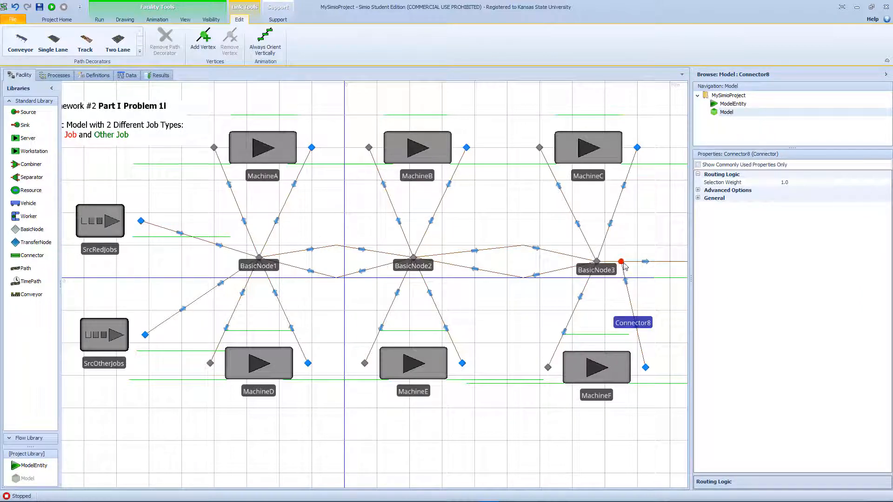
click(230, 42)
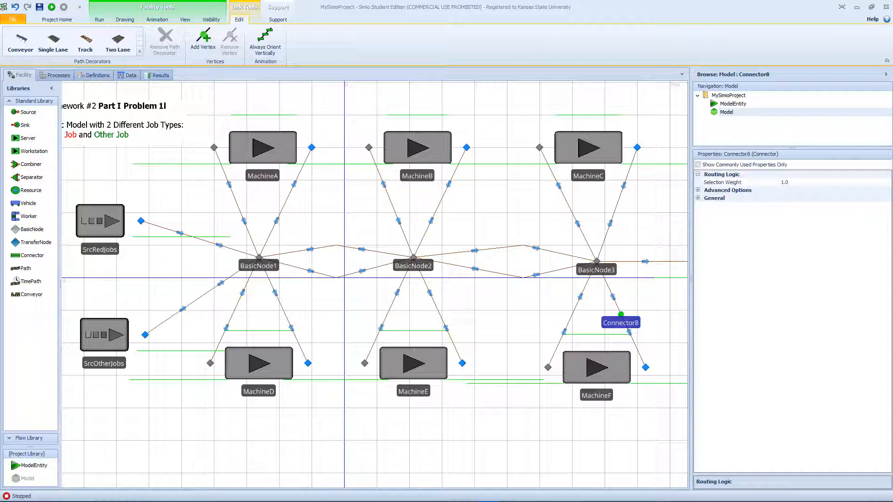
- Set the processing time of all six machines, MachineA to MachineF, to Random.Pert(3,6,9)
click(255, 161)
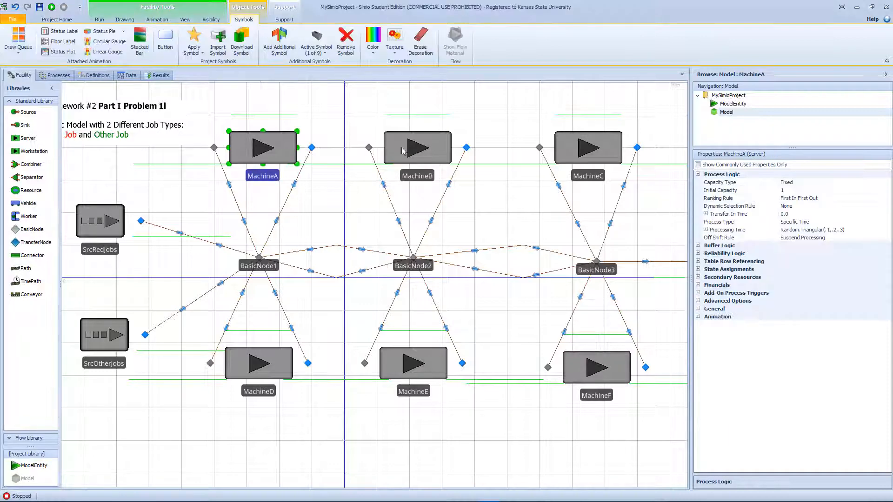
ctrl+click(432, 157)
ctrl+click(577, 158)
ctrl+click(607, 359)
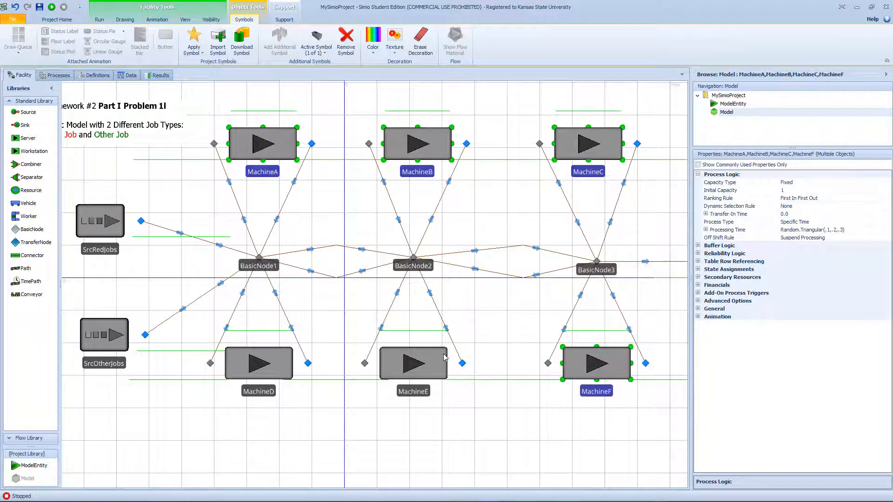
ctrl+click(418, 359)
ctrl+click(267, 370)
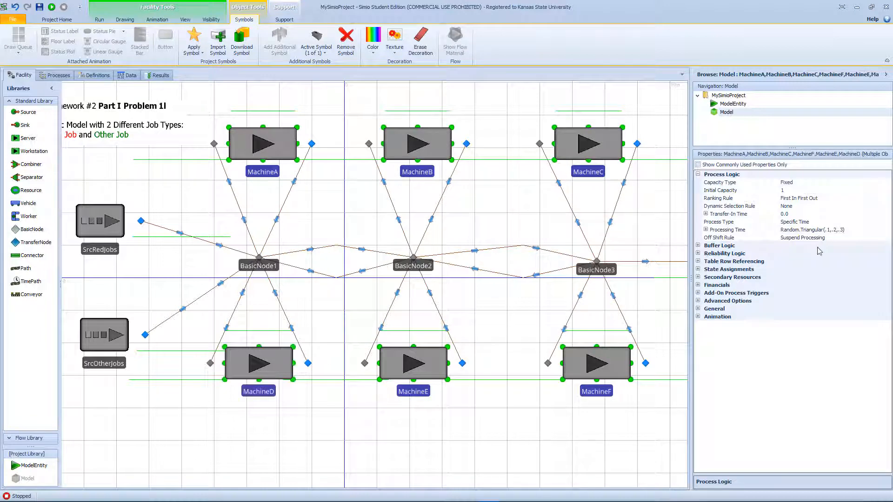
click(850, 232)
click(887, 230)
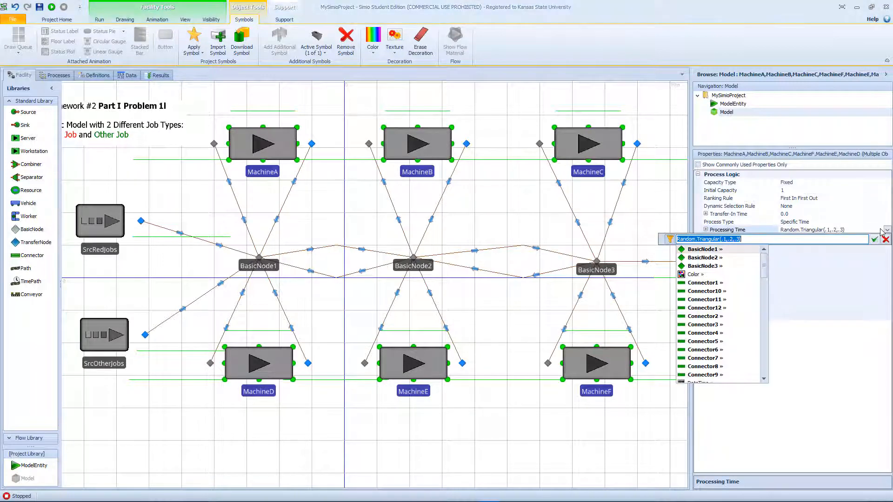
text(Rando)
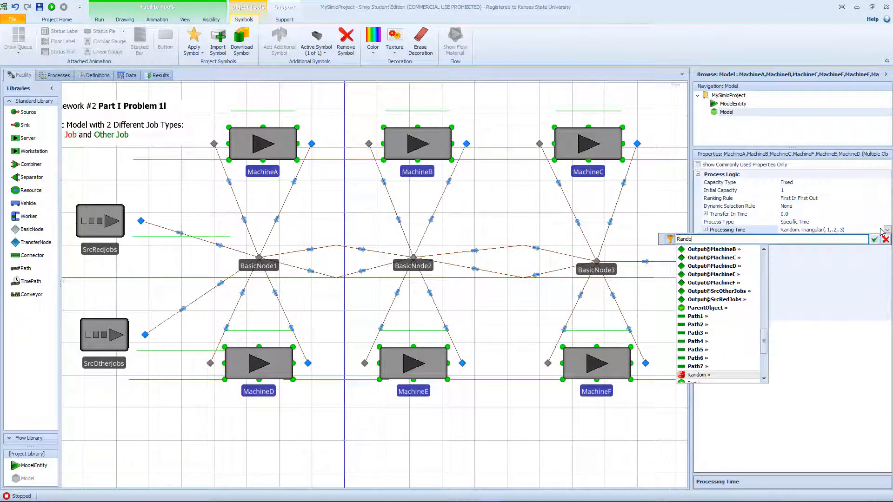
text(m.)
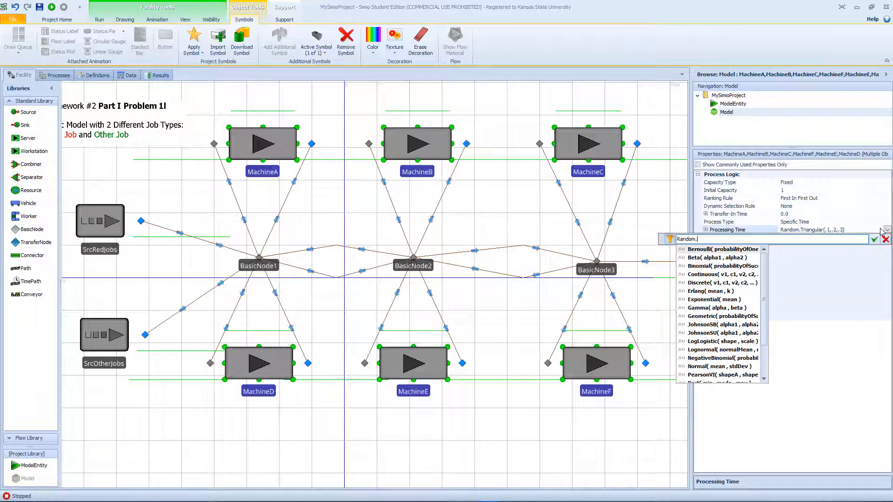
text(Pert()
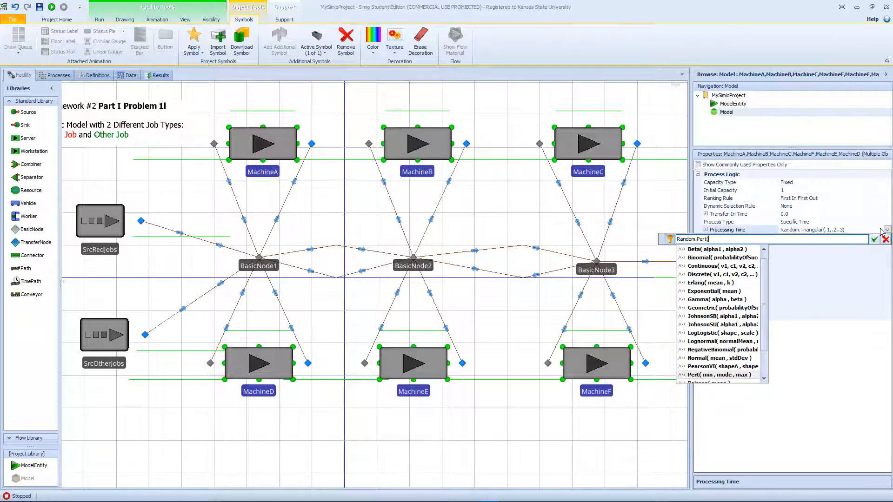
text(3)
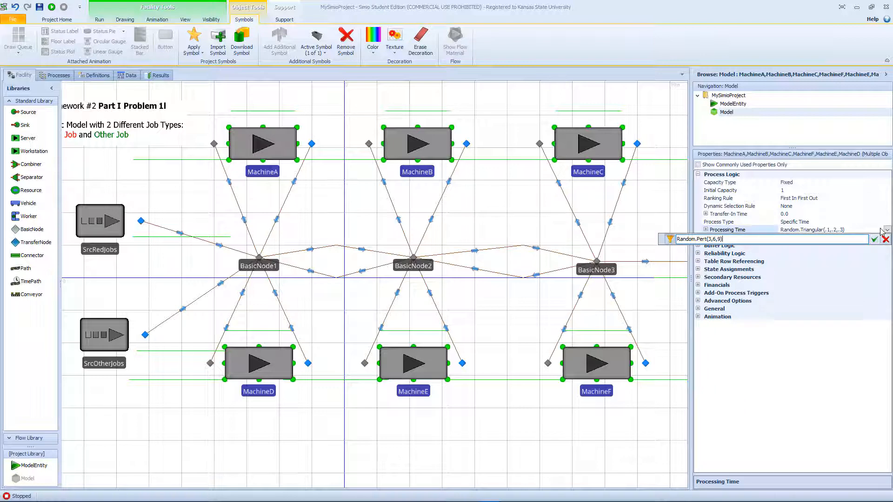
text(,6,9))
key(Return)
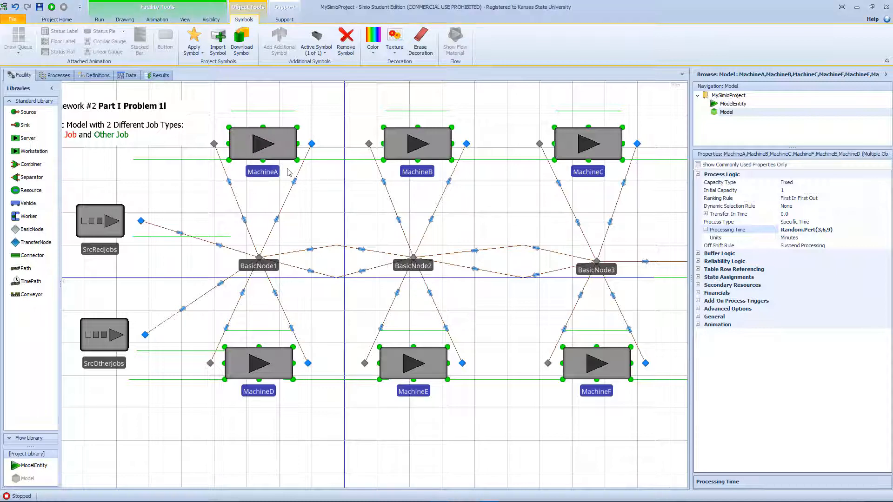
click(333, 207)
- Set MachineA's processing time to Random.Pert(7,10,12)
click(269, 167)
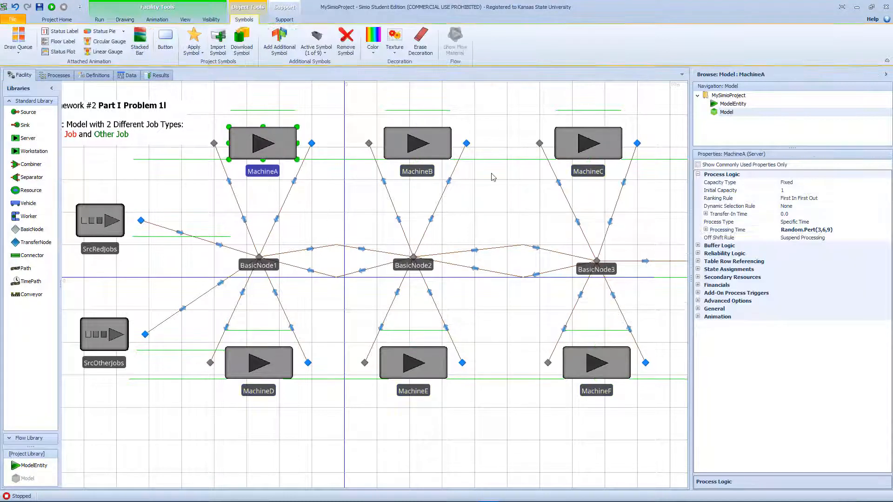
click(833, 233)
double_click(826, 232)
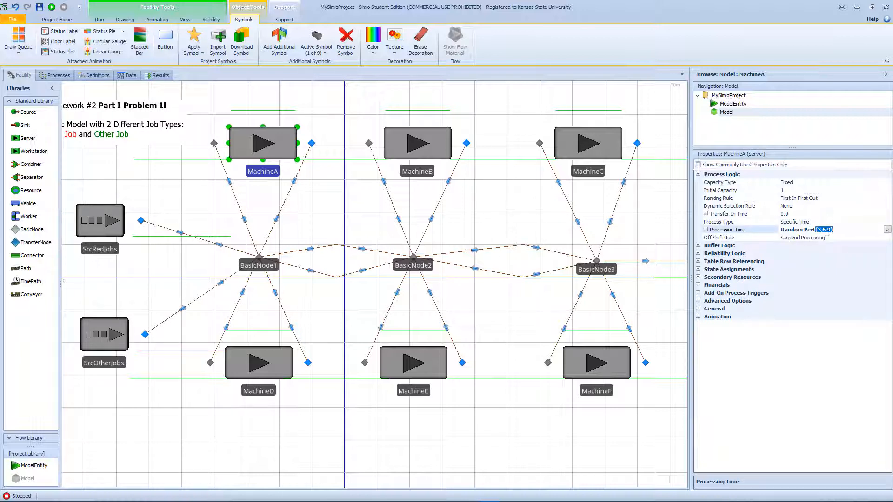
text(7,10,12)
key(Return)
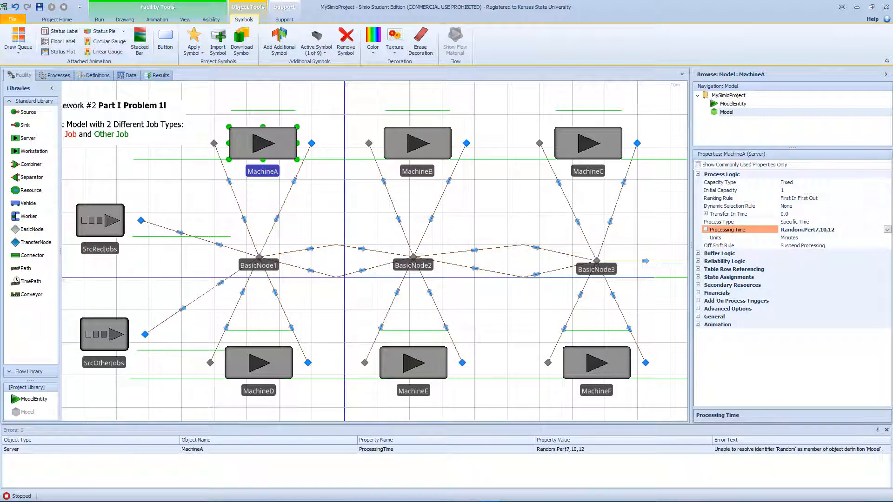
drag(836, 229, 815, 231)
text(()
key(Return)
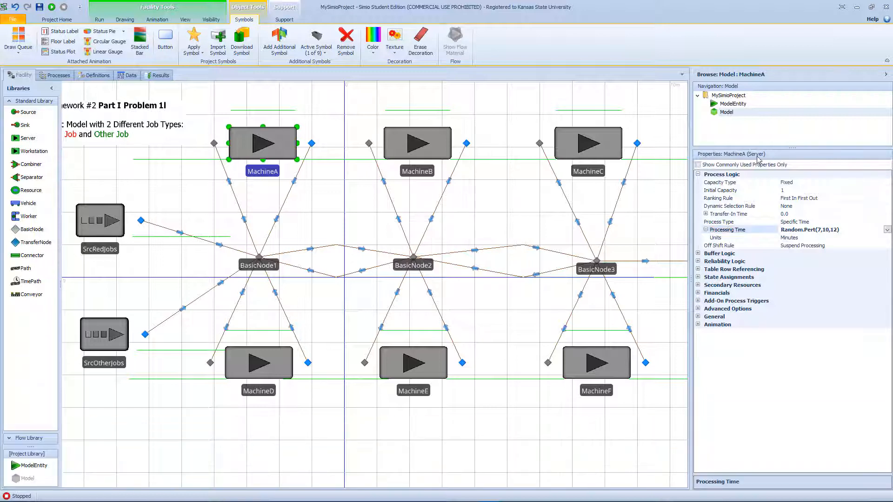
- Check MachineB's processing time and set MachineC's processing time to Random.Pert(2,4,8)
click(407, 157)
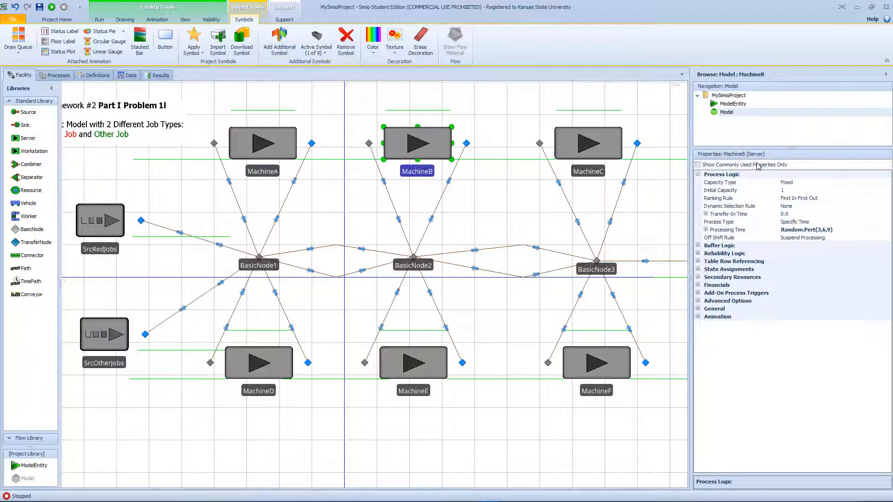
click(583, 153)
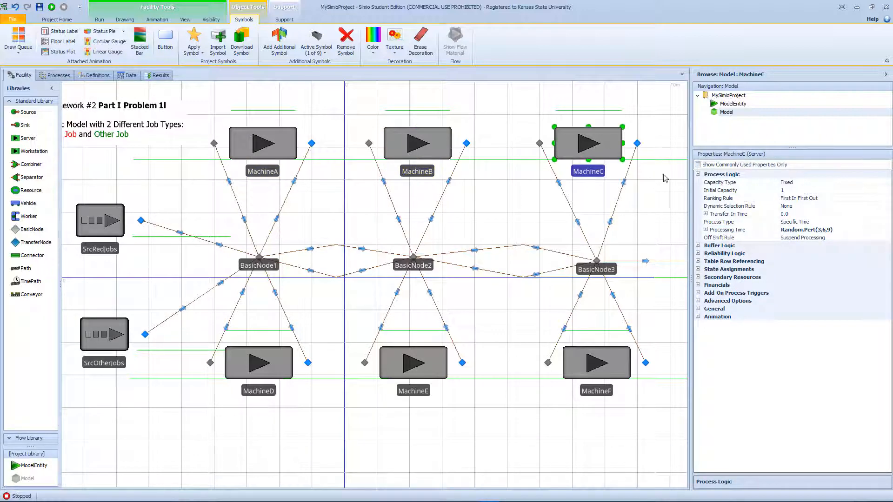
click(823, 230)
drag(818, 230, 828, 230)
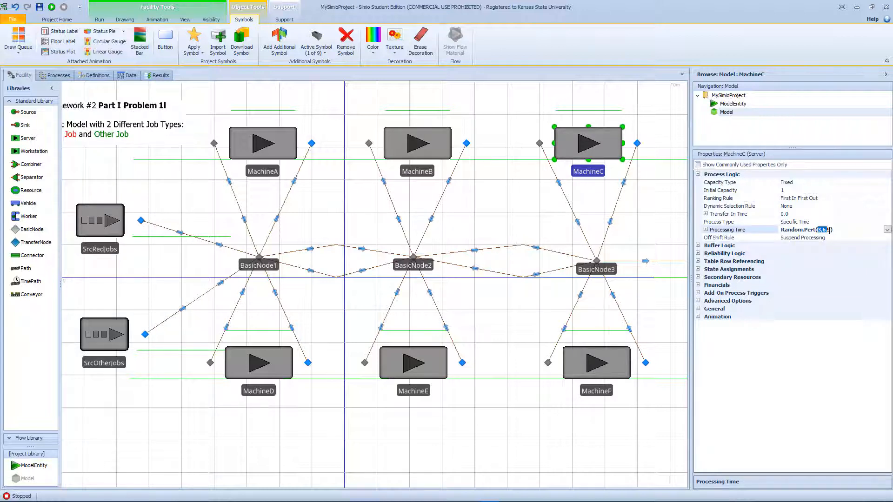
text(2,)
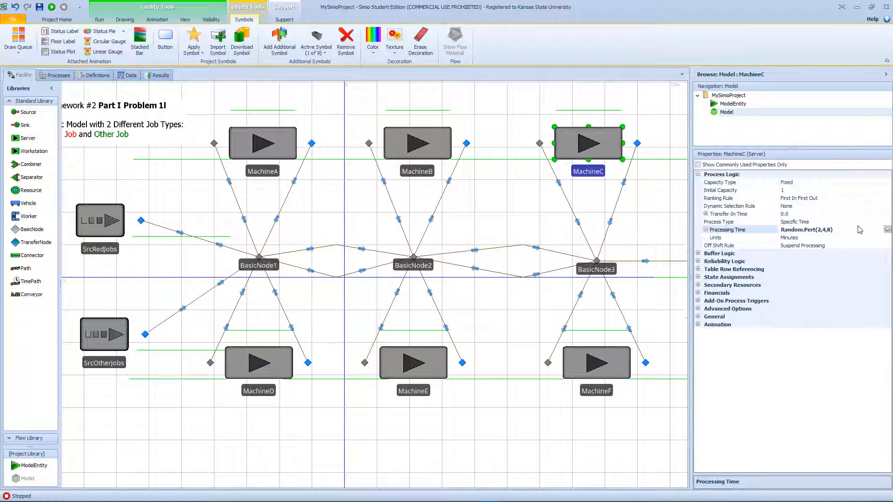
- Set MachineD's processing time to Random.Pert(5,9,12)
click(250, 369)
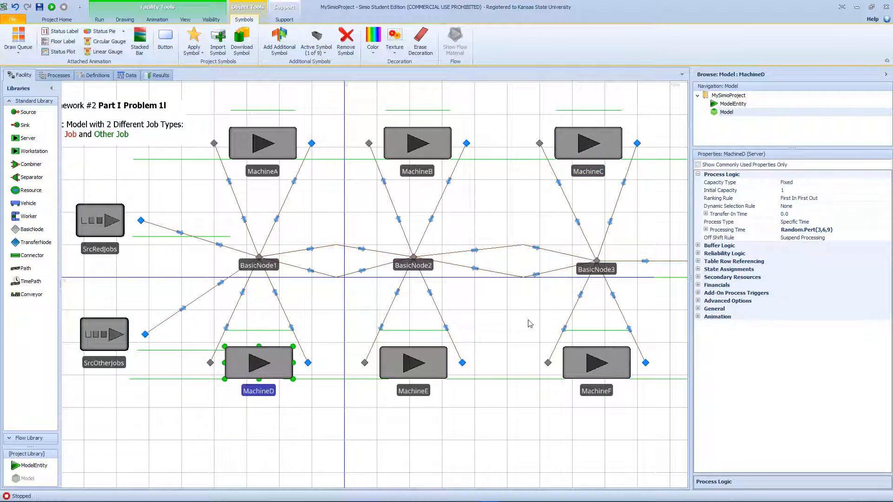
click(829, 229)
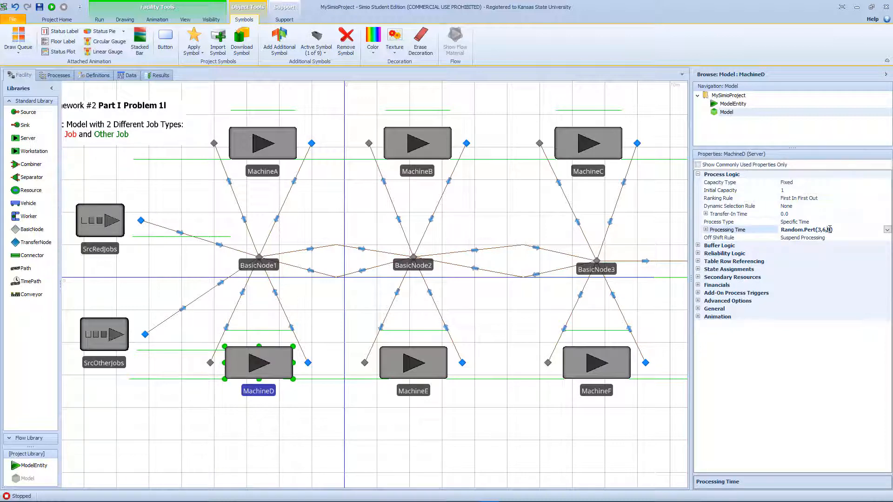
mouse_move(830, 229)
mouse_down()
mouse_move(807, 228)
mouse_move(823, 227)
mouse_up()
text(5)
key(Return)
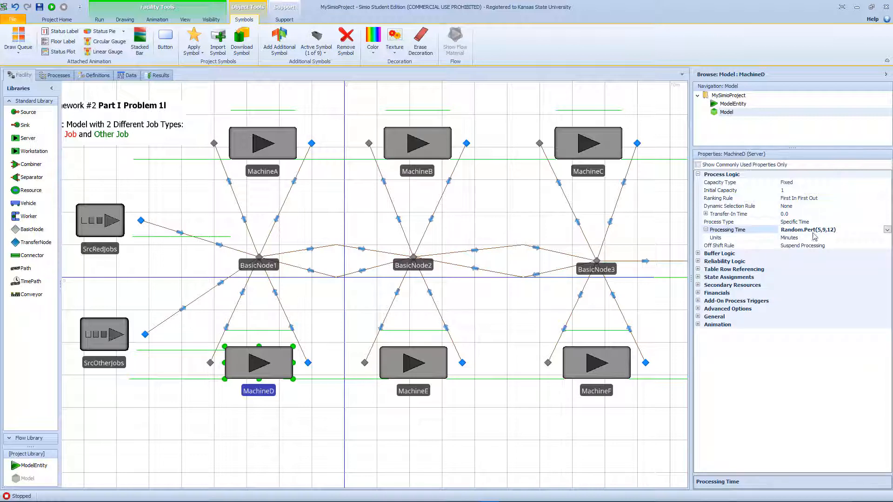
- Set MachineE's processing time to Random.Pert(8,10,13)
click(403, 368)
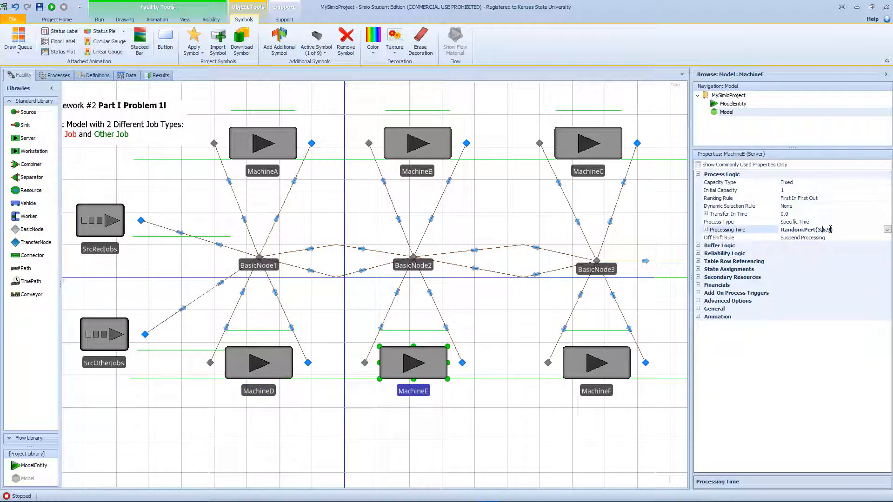
drag(829, 229, 823, 228)
text(8,10,1)
key(Return)
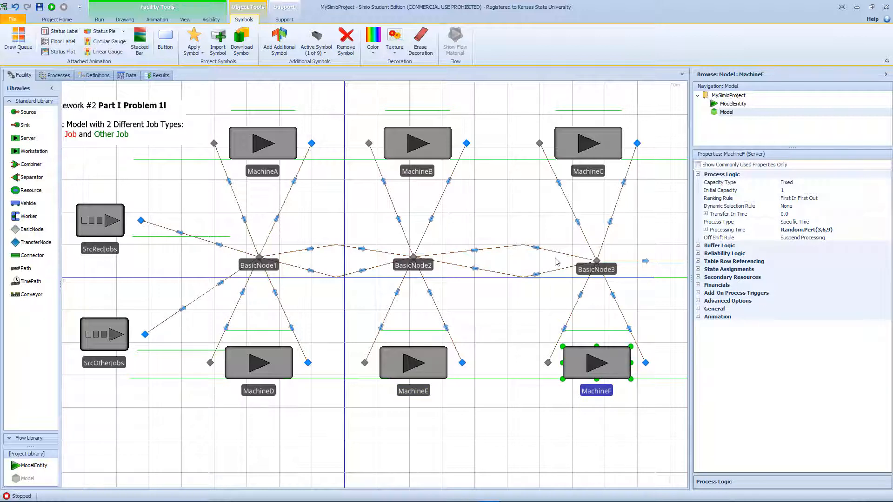
- Edit the initial capacity of MachineB and set the initial capacity of MachineC to 3
click(419, 142)
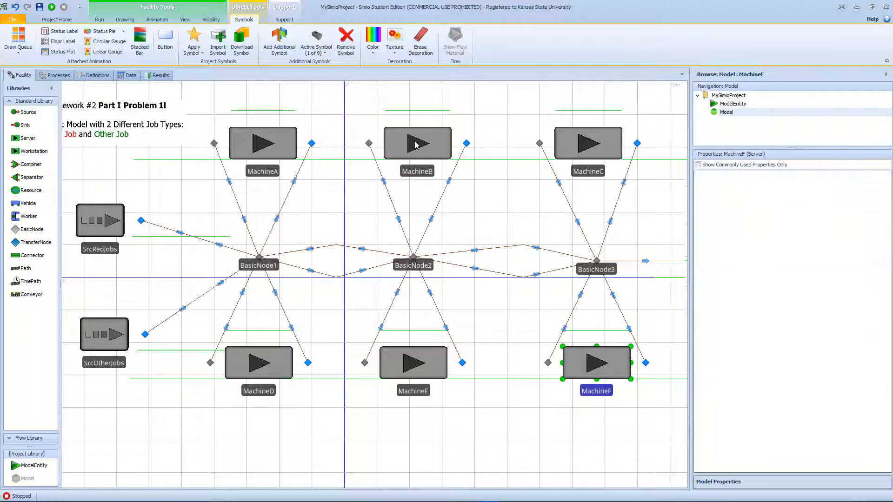
click(772, 191)
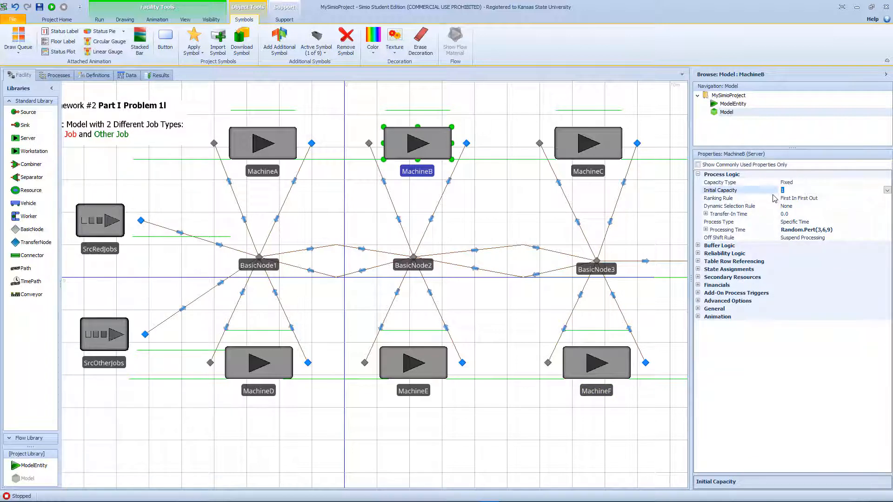
click(604, 148)
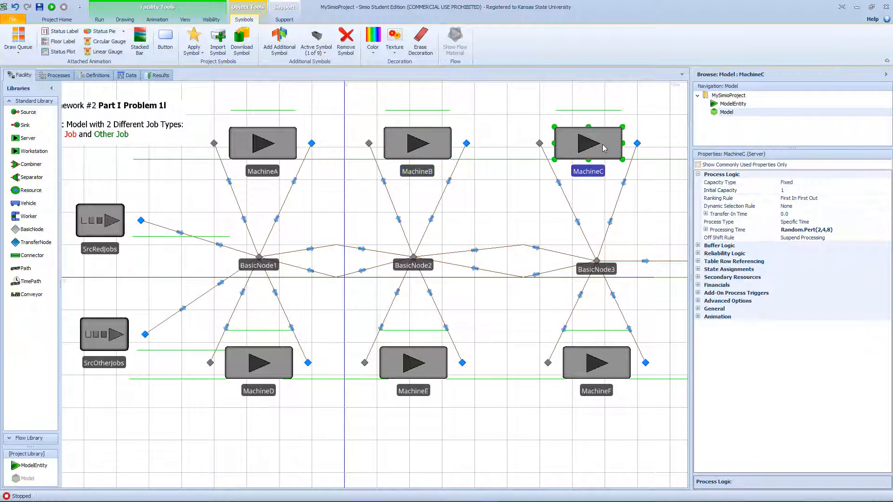
click(781, 191)
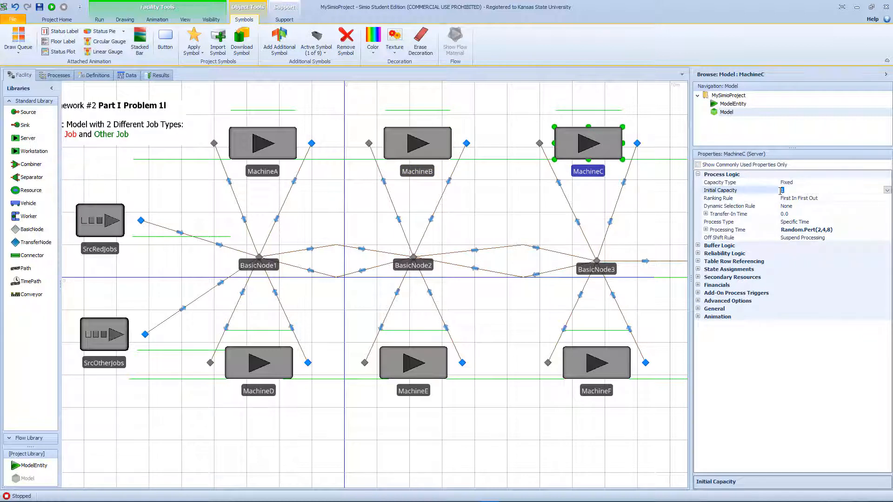
text(3)
- Set the initial capacity of MachineE to 4 and of MachineF to 3
click(419, 360)
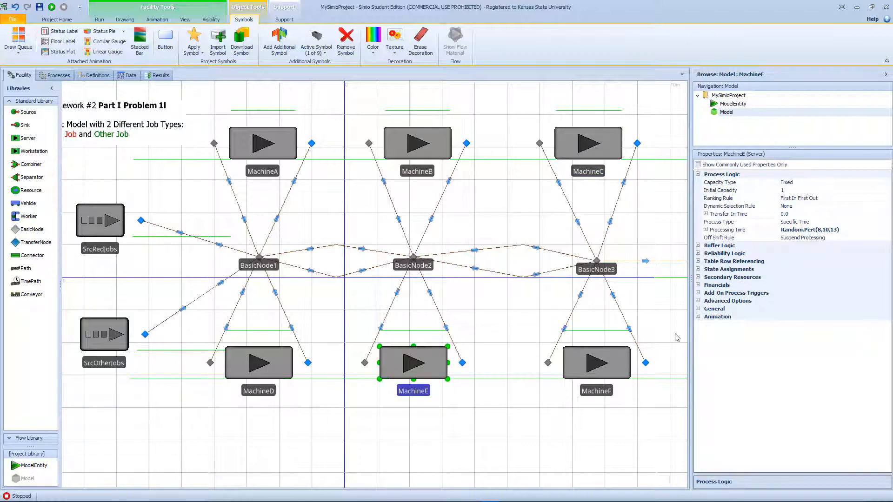
click(784, 191)
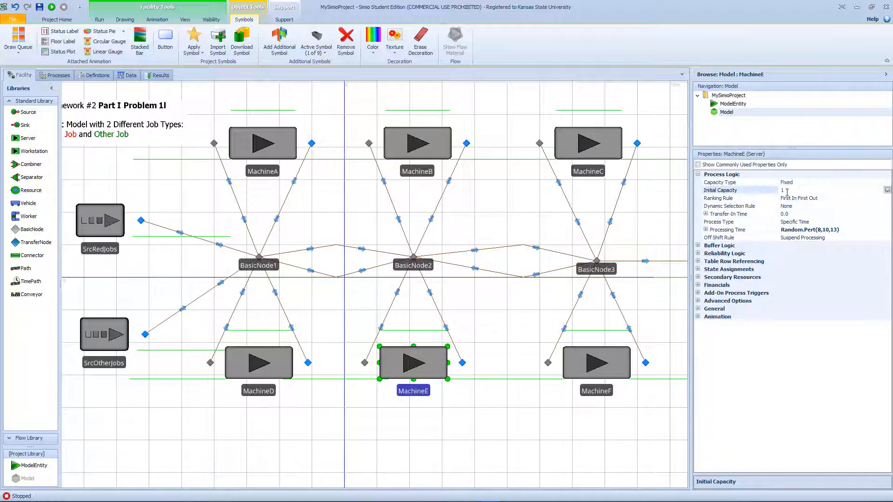
text(4)
click(607, 365)
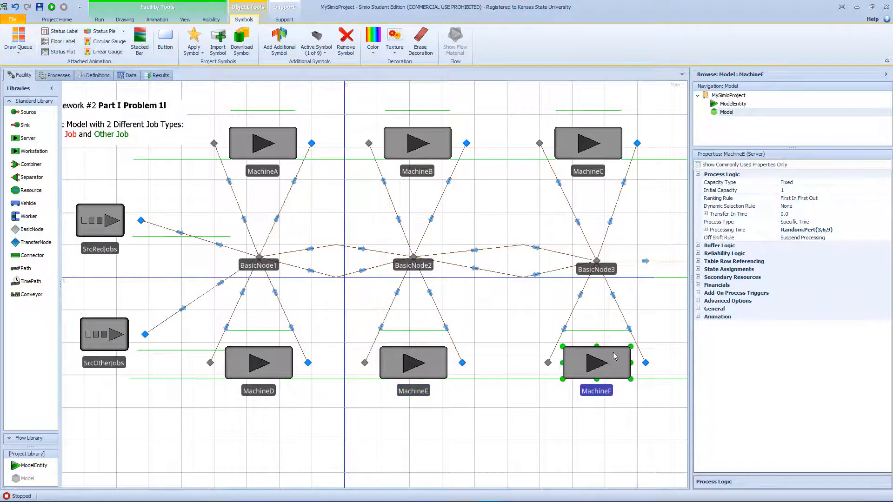
click(784, 190)
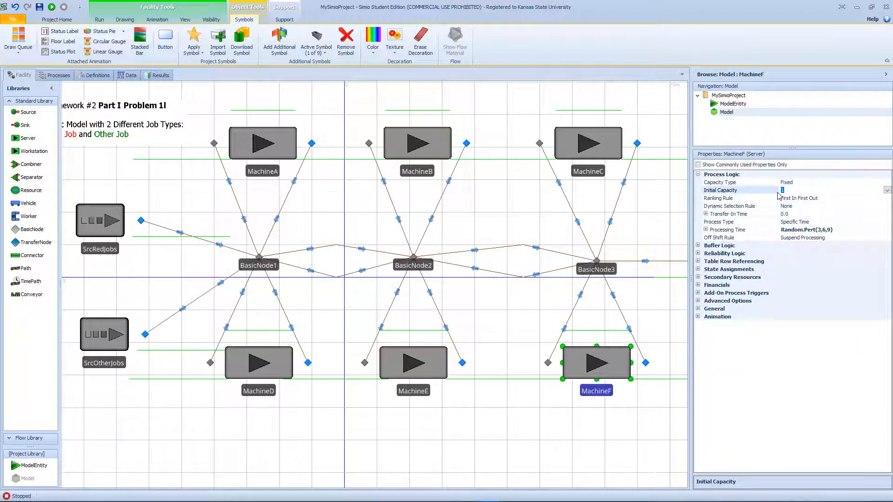
text(3)
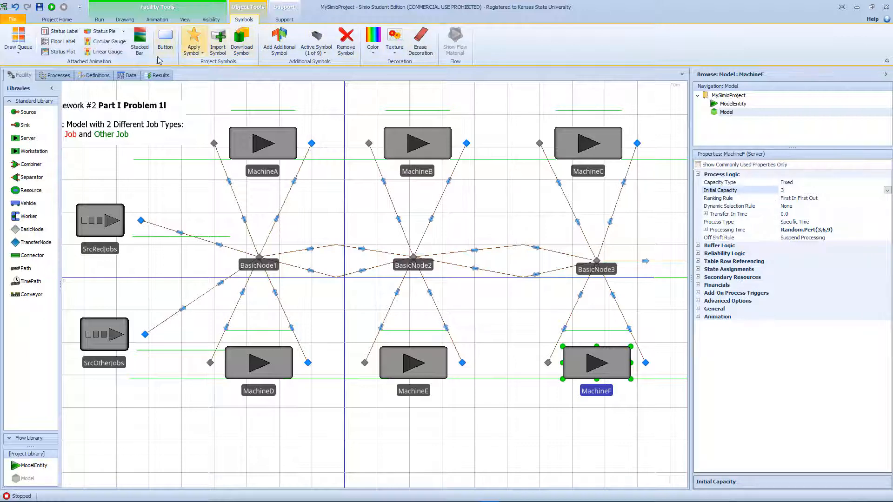
- Add a pattern-based work schedule named MachineA_D to the model's work schedules
click(118, 77)
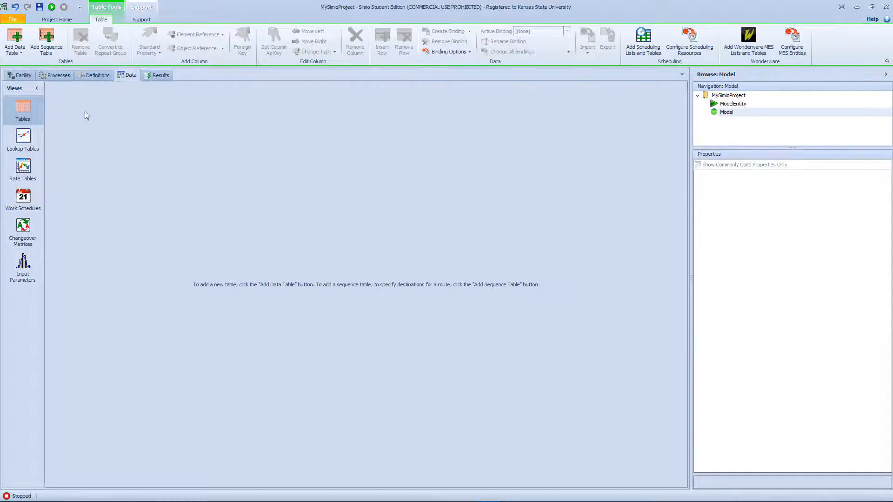
click(23, 198)
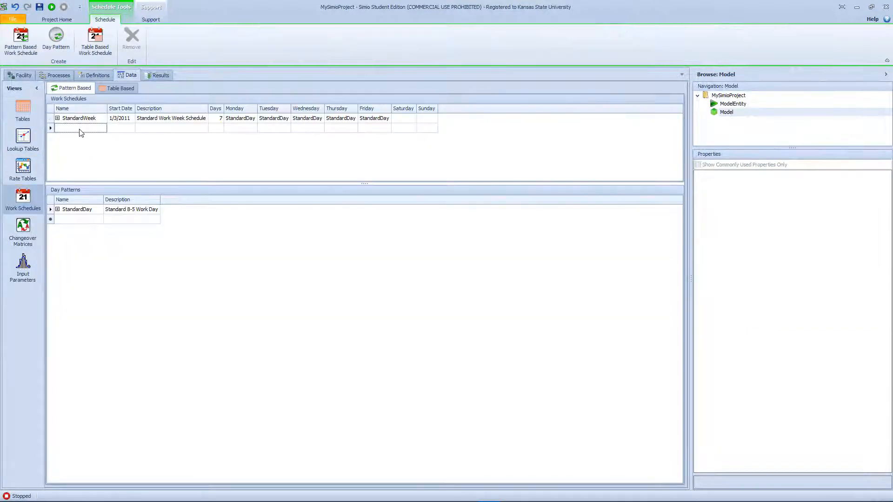
click(80, 131)
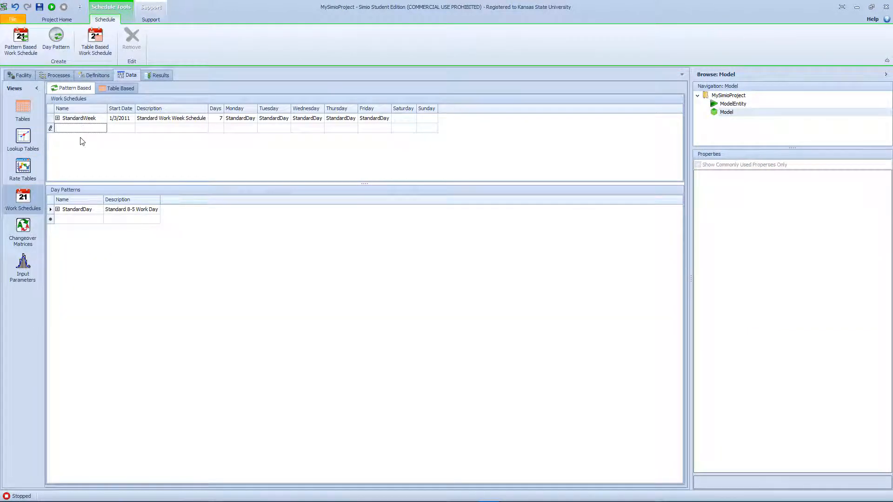
text(Machine)
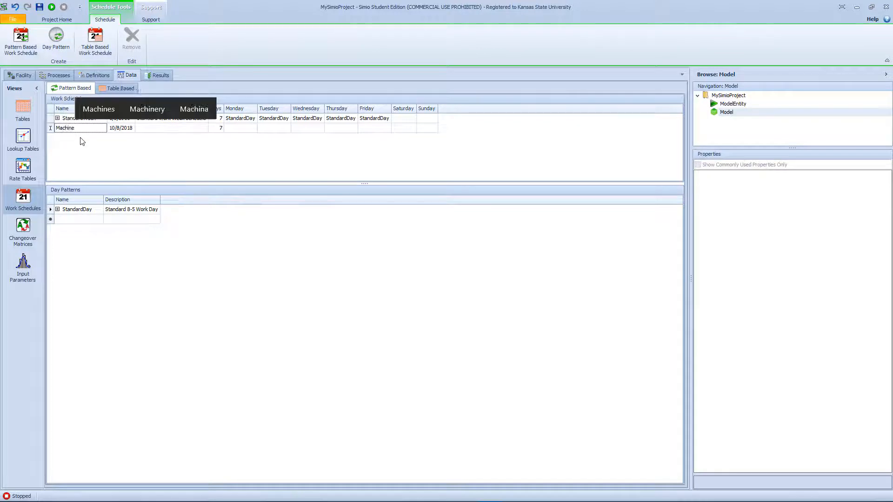
text(A_D)
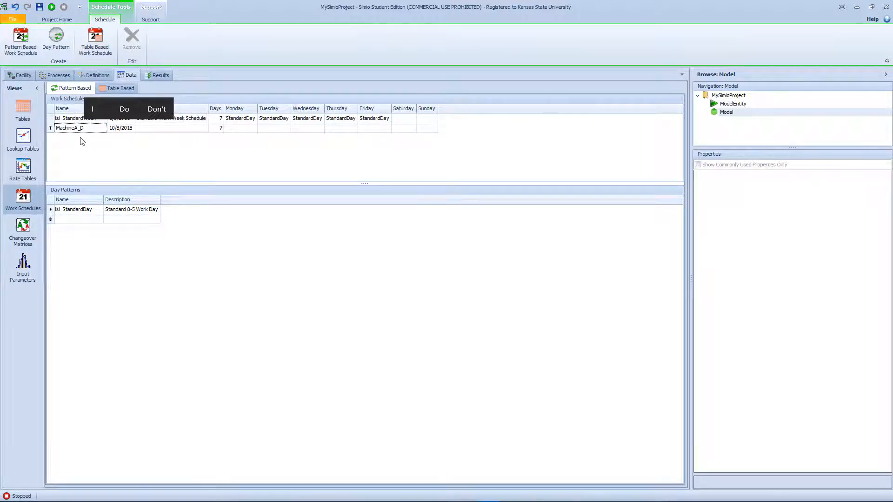
key(Tab)
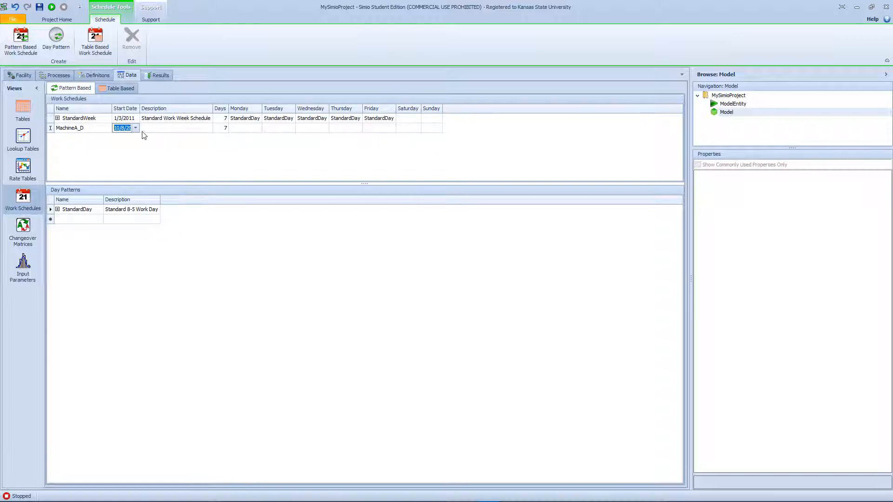
- Add a day pattern named MachineDayCap with no description
click(70, 220)
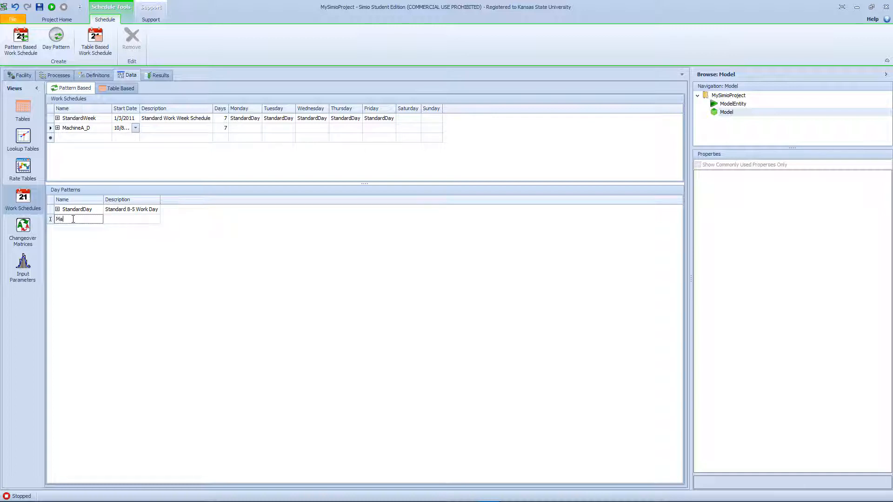
text(Machin)
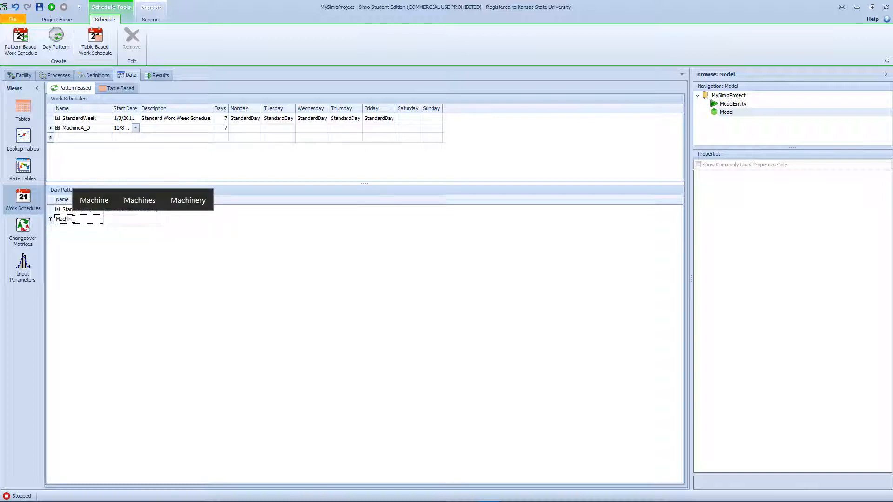
text(eDay)
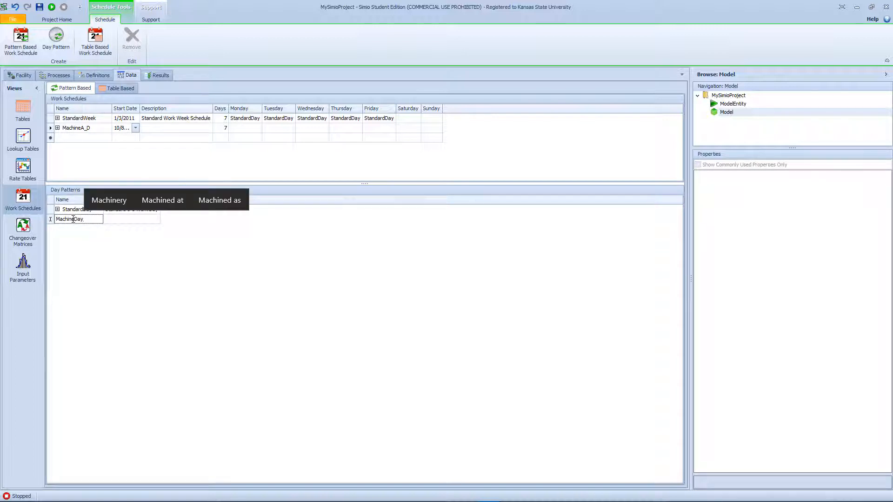
text(Cap)
key(Tab)
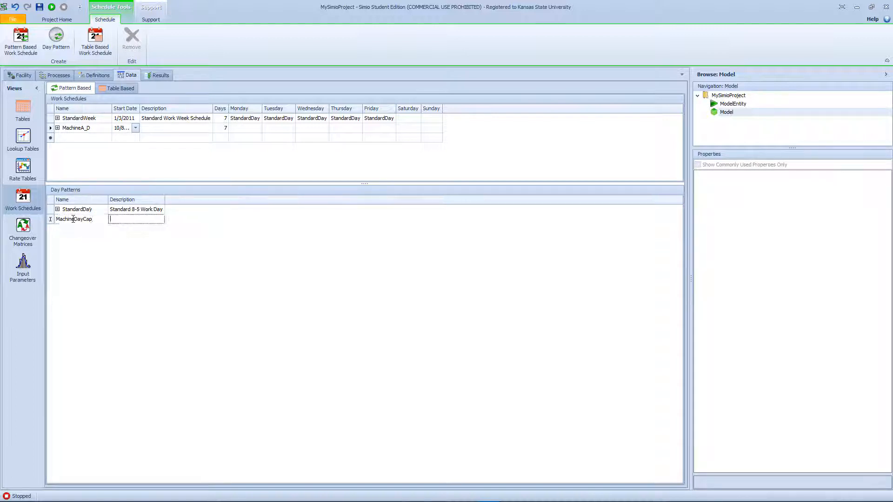
click(140, 233)
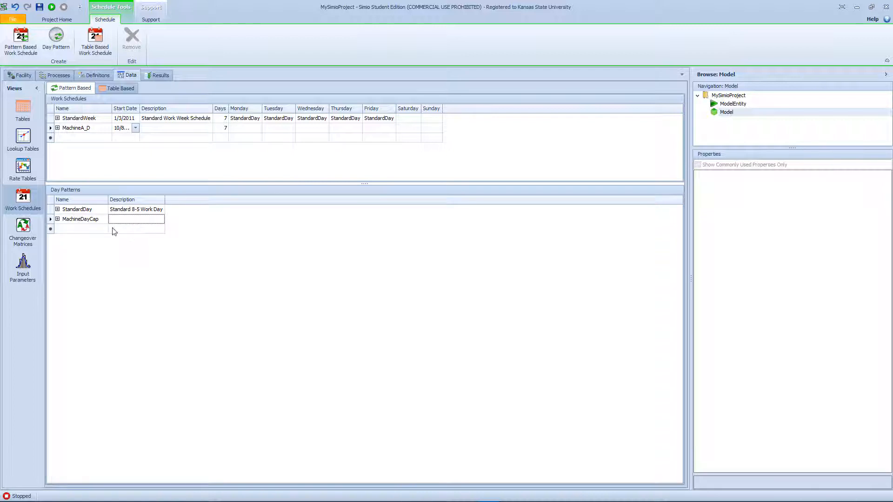
- Add a work period to MachineDayCap starting at 12:00 AM with a duration of 8 hours and a value of 4
click(57, 219)
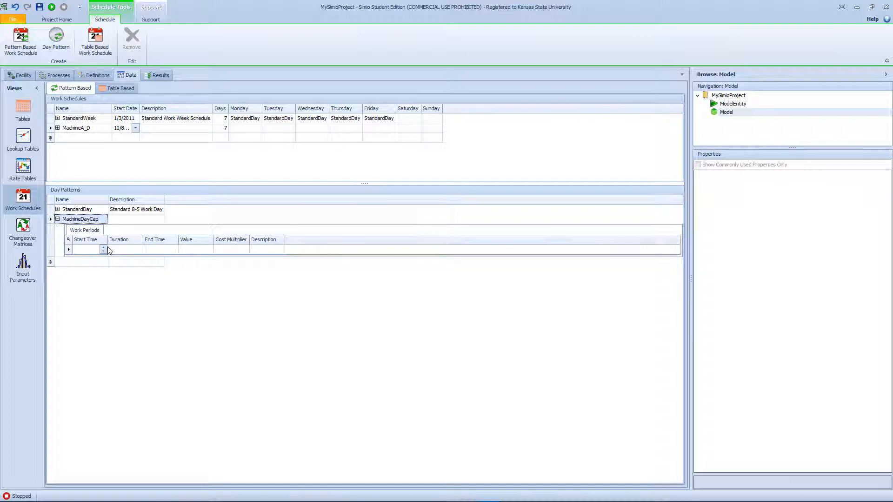
click(105, 248)
text(12:00 AM)
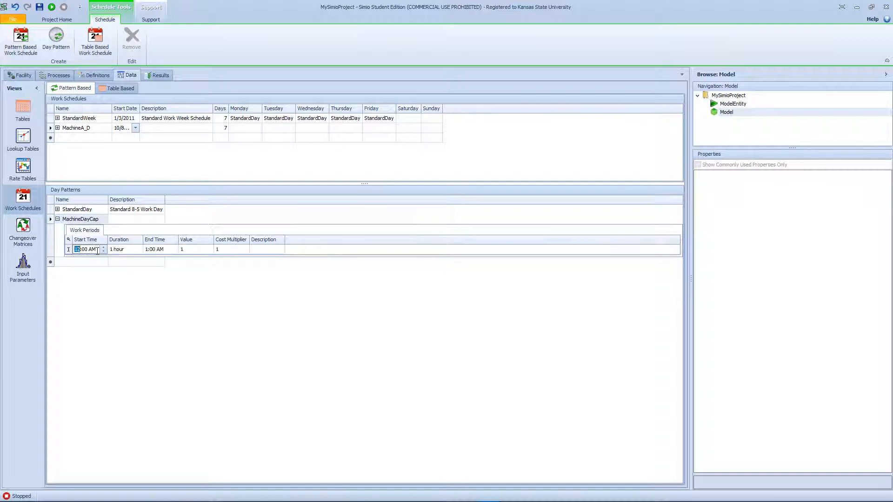
click(112, 248)
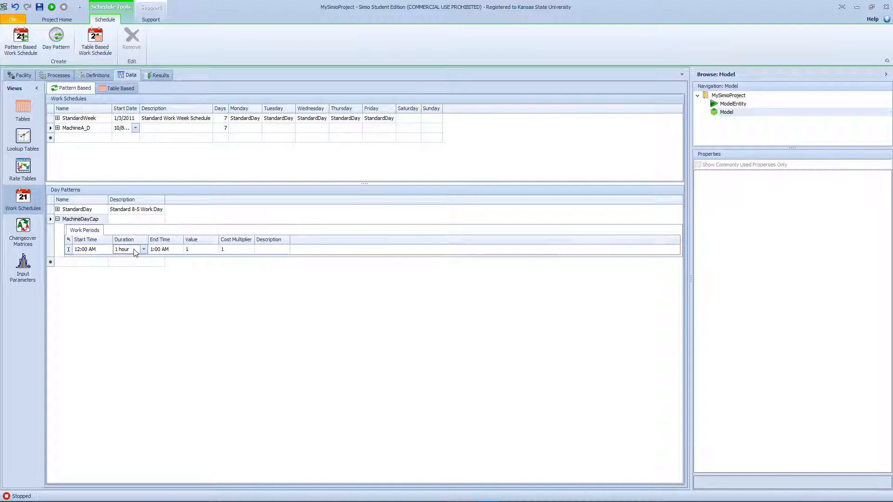
click(123, 250)
text(8)
key(Tab)
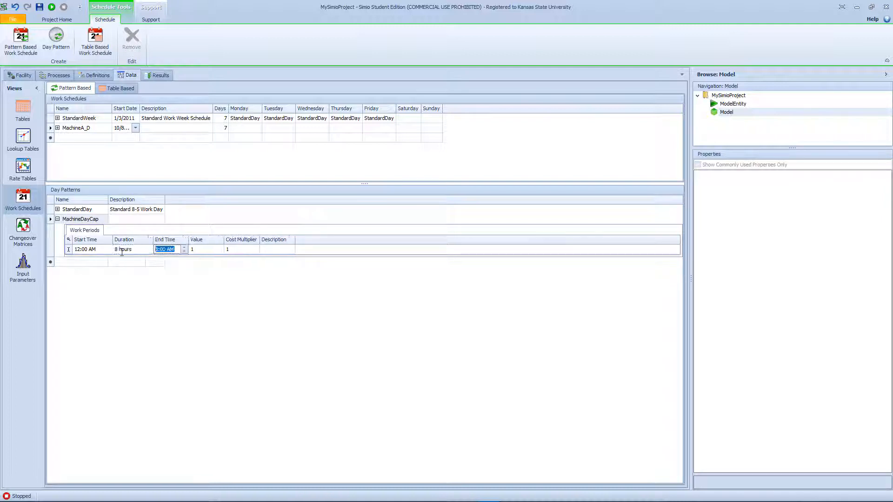
key(Tab)
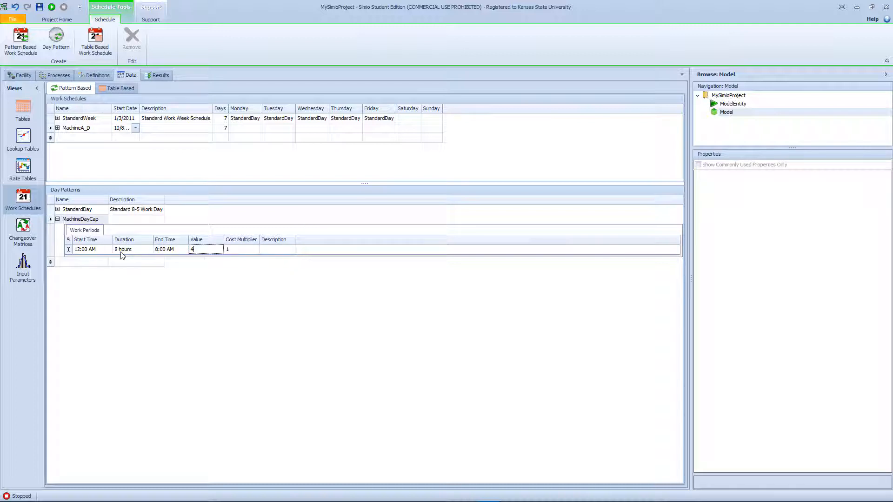
text(4)
key(Tab)
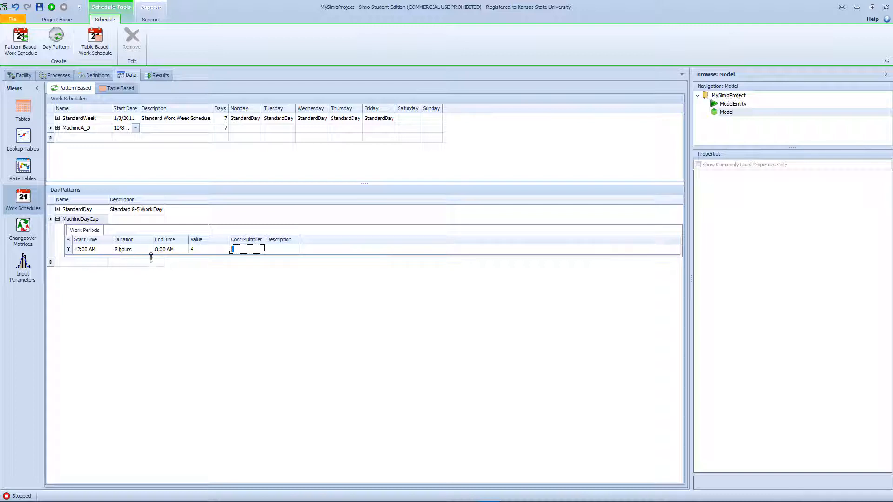
- Add a second MachineDayCap work period starting at 8:00 AM, lasting 8 hours, with a value of 6
click(93, 261)
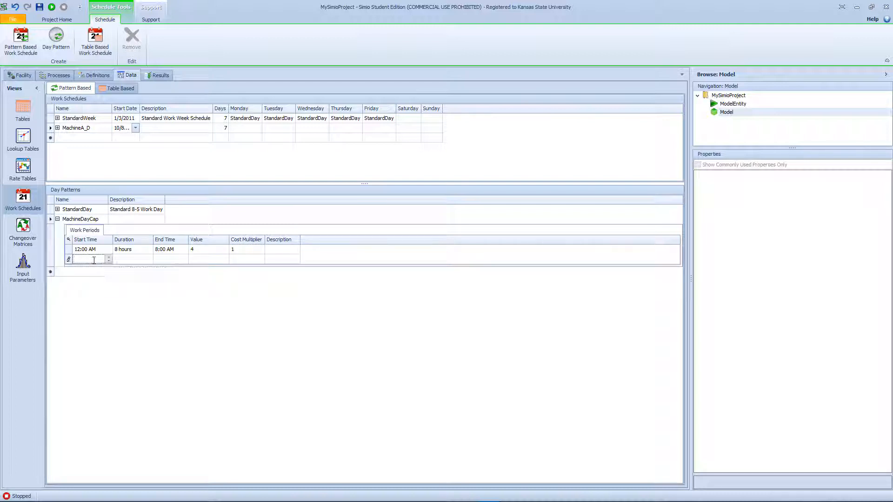
text(8:00 AM)
click(130, 261)
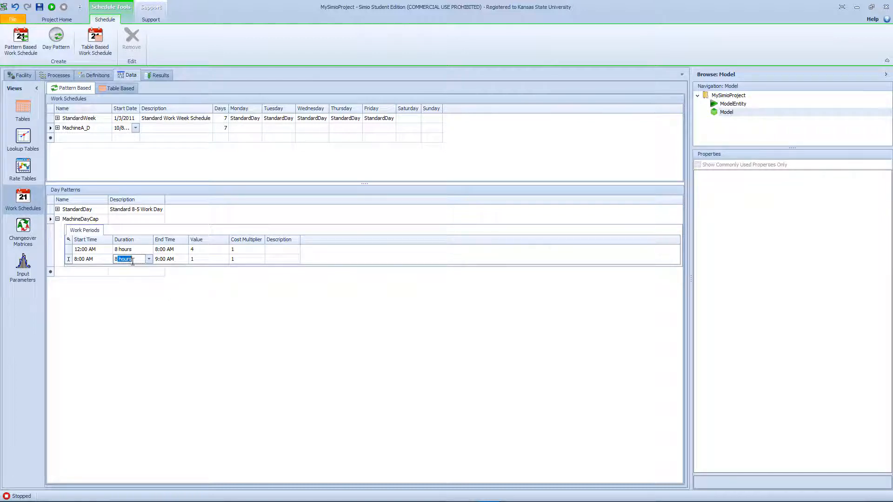
text(8)
click(201, 262)
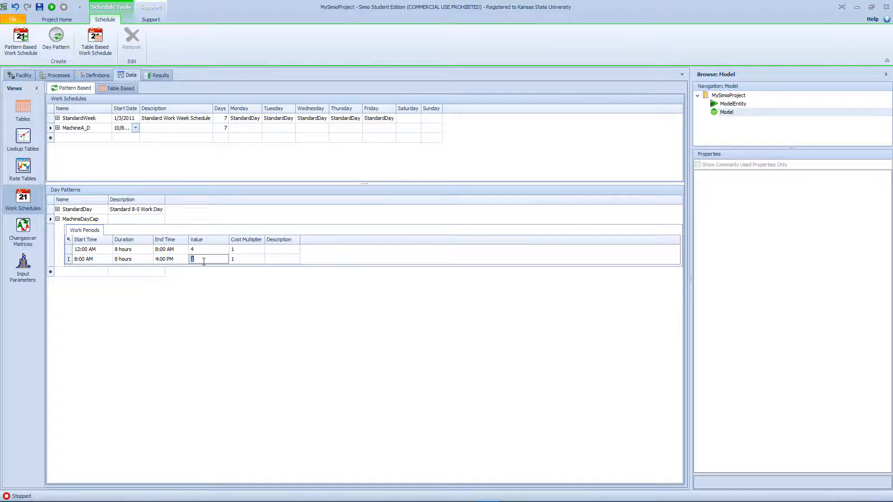
text(6)
- Add a third MachineDayCap work period starting at 4:00 PM, lasting 8 hours, with a value of 5
click(104, 269)
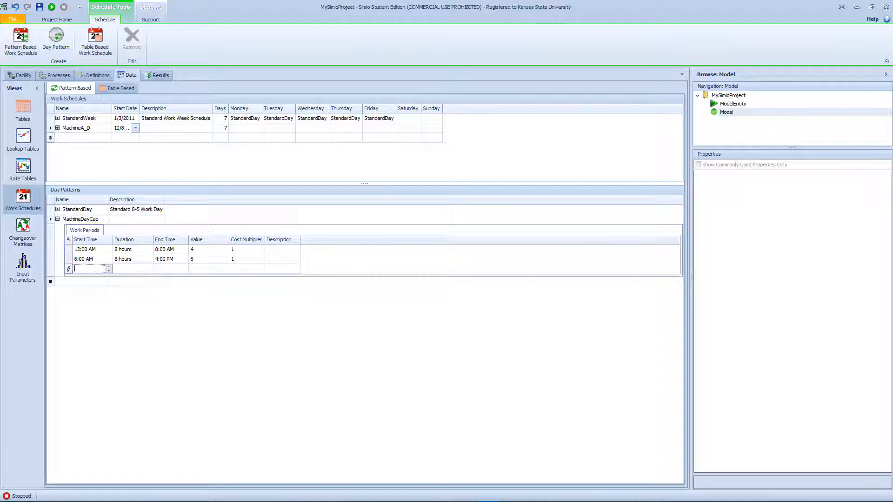
click(108, 268)
click(94, 272)
click(109, 267)
click(123, 271)
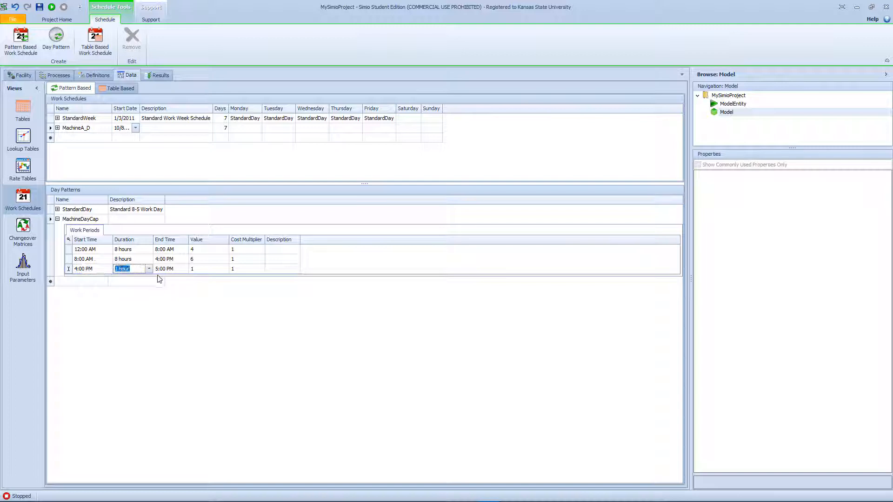
text(8)
click(197, 271)
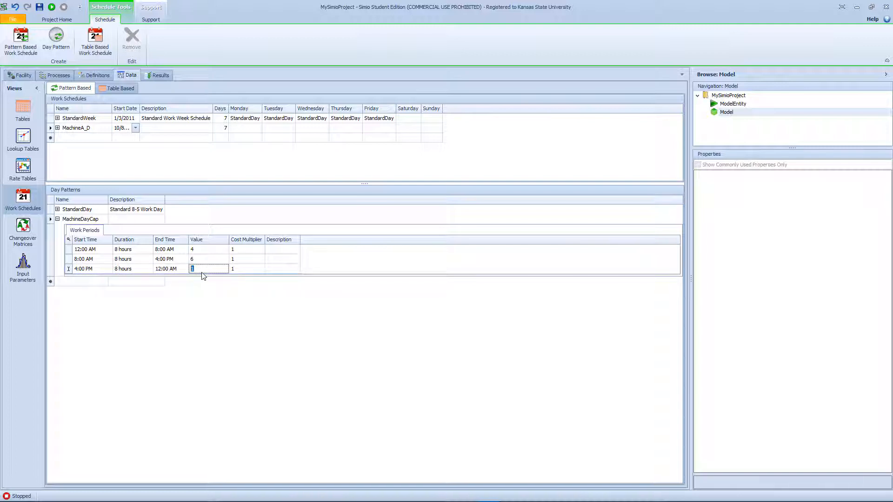
click(212, 307)
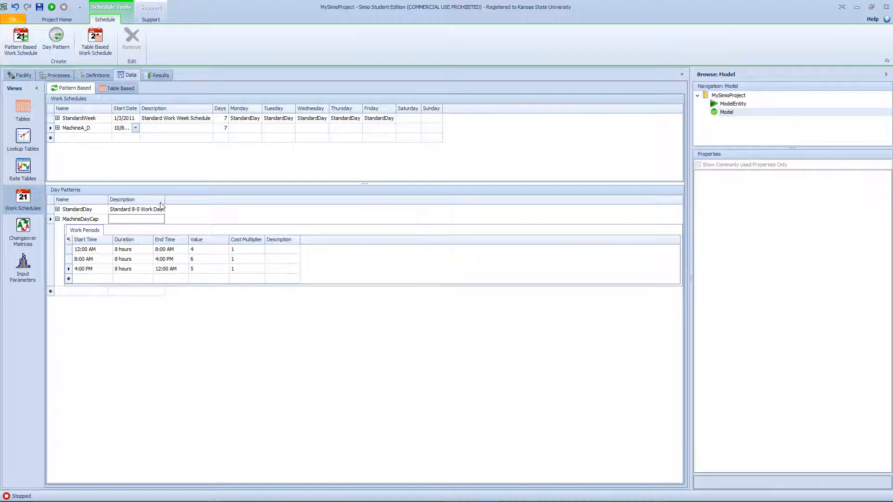
- Set the MachineA_D work schedule to 1 day and choose its day pattern for Day 1
click(226, 129)
click(248, 130)
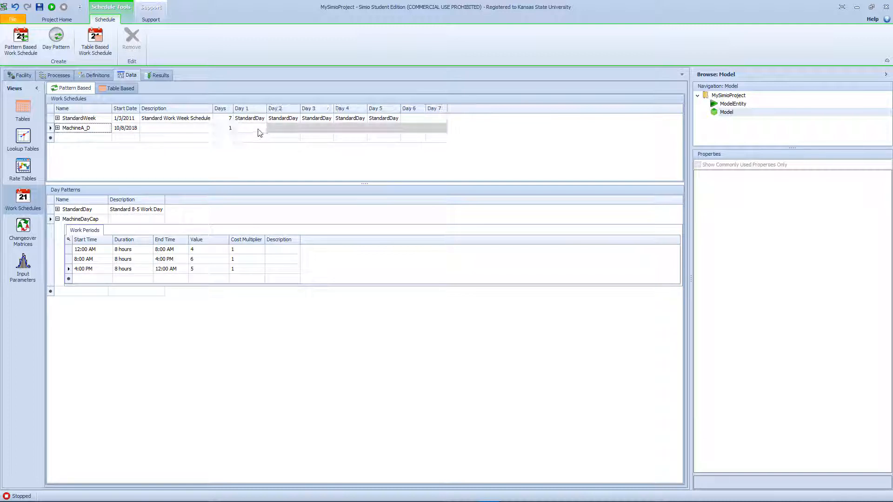
click(262, 129)
click(253, 150)
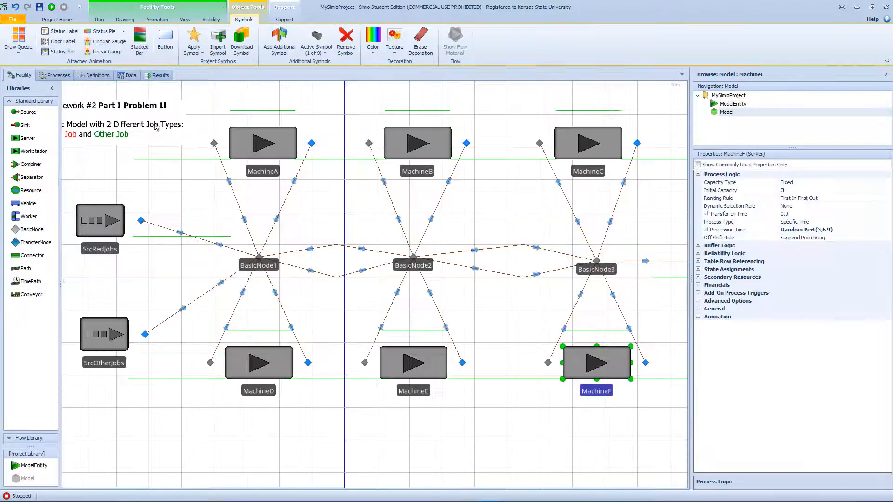
- Set the capacity type of MachineA and MachineD together to WorkSchedule, using the MachineA_D work schedule
click(21, 75)
click(250, 154)
ctrl+click(269, 362)
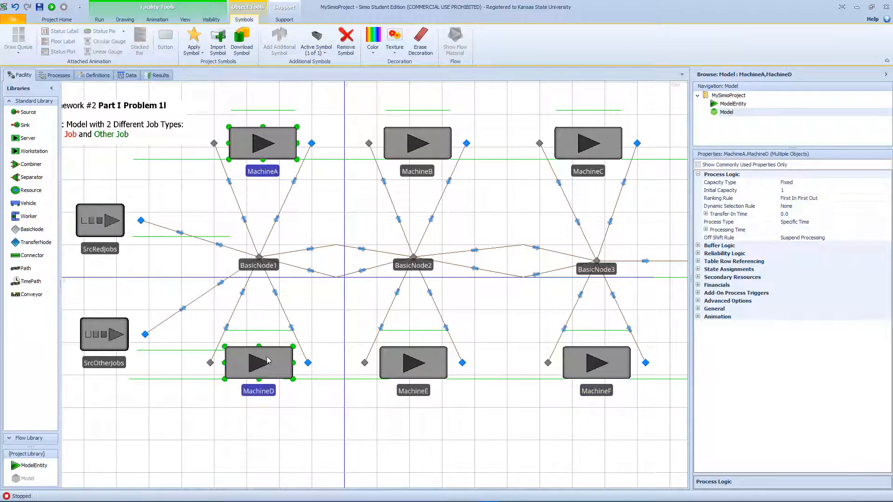
click(833, 186)
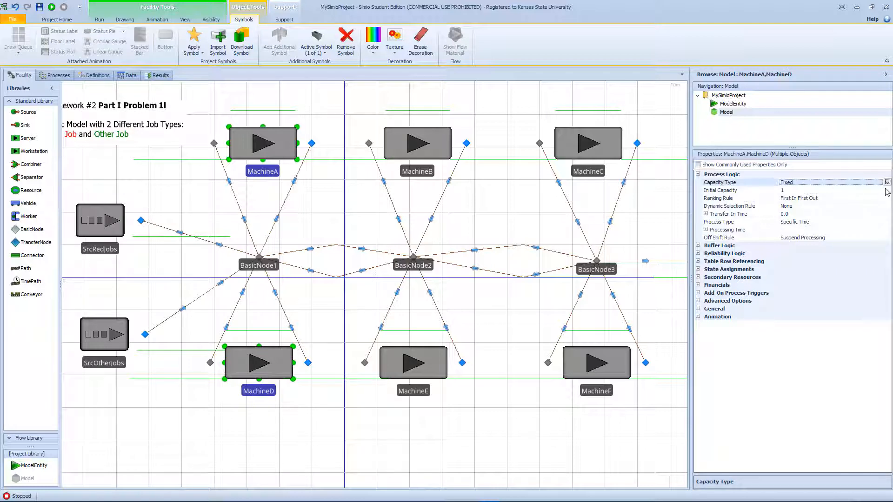
click(833, 187)
click(832, 200)
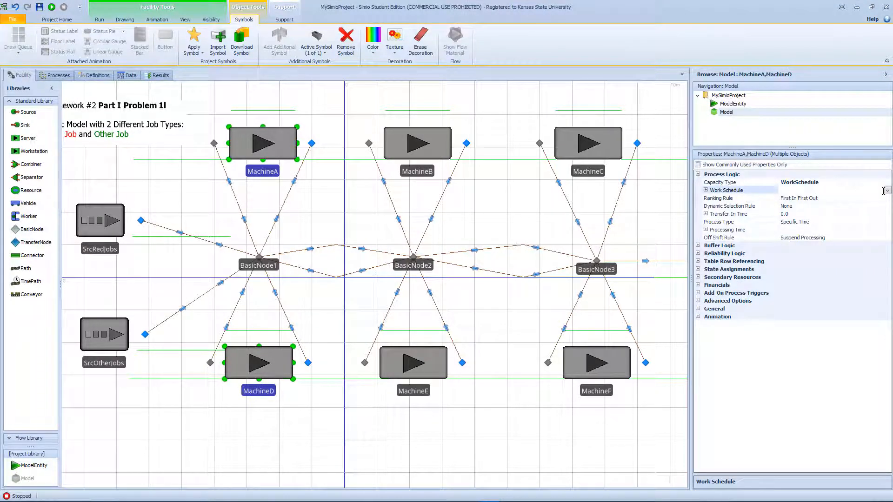
click(887, 191)
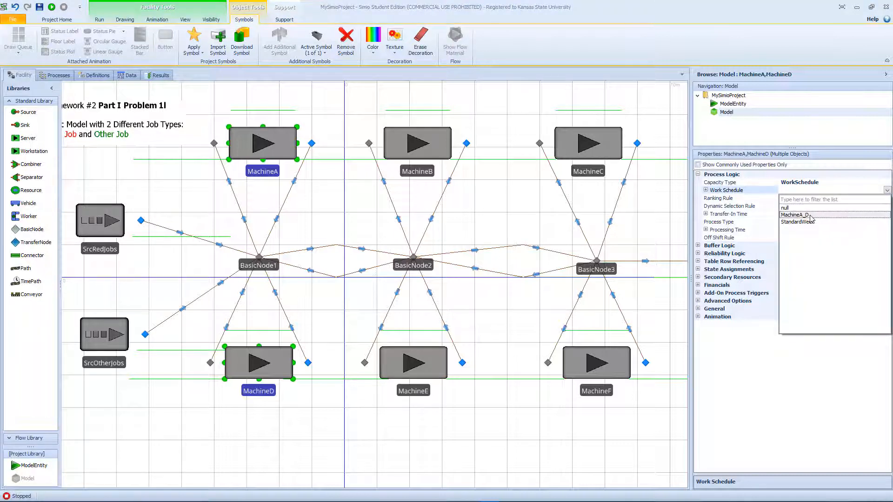
click(812, 214)
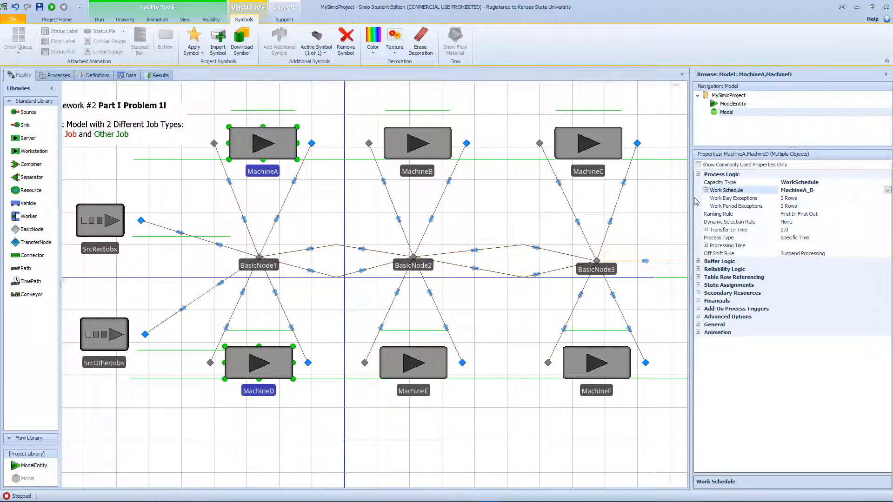
- Place a ModelEntity beside the SrcOtherJobs source and name it EntOtherJob
drag(162, 190, 256, 200)
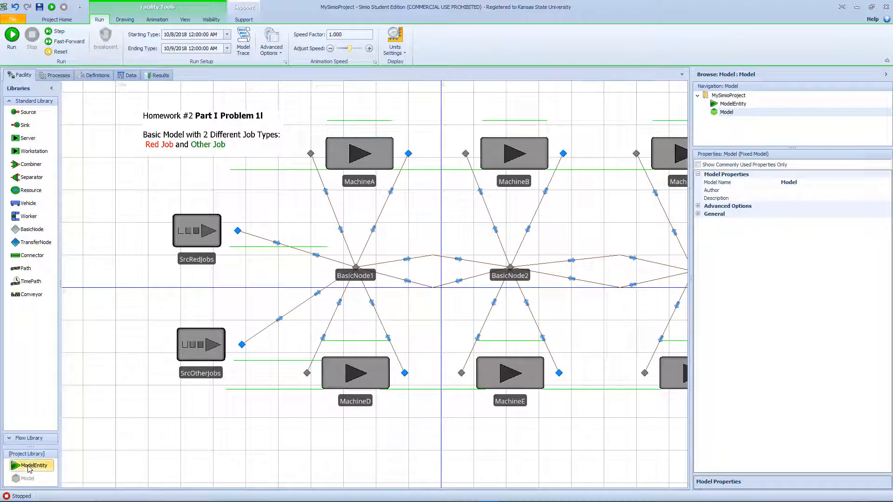
drag(28, 469, 127, 346)
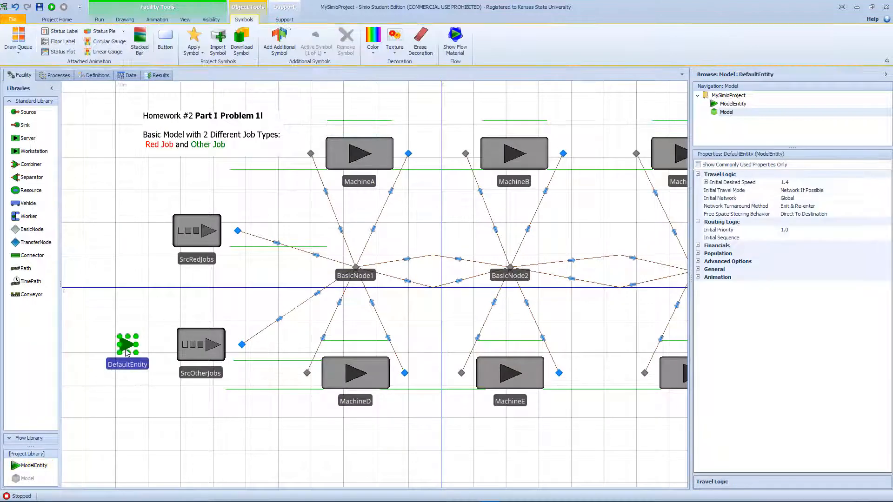
click(140, 362)
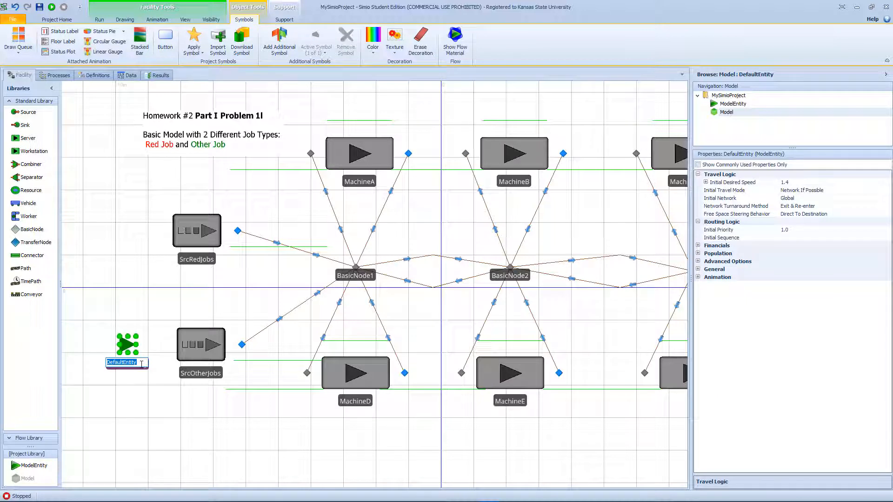
text(Other)
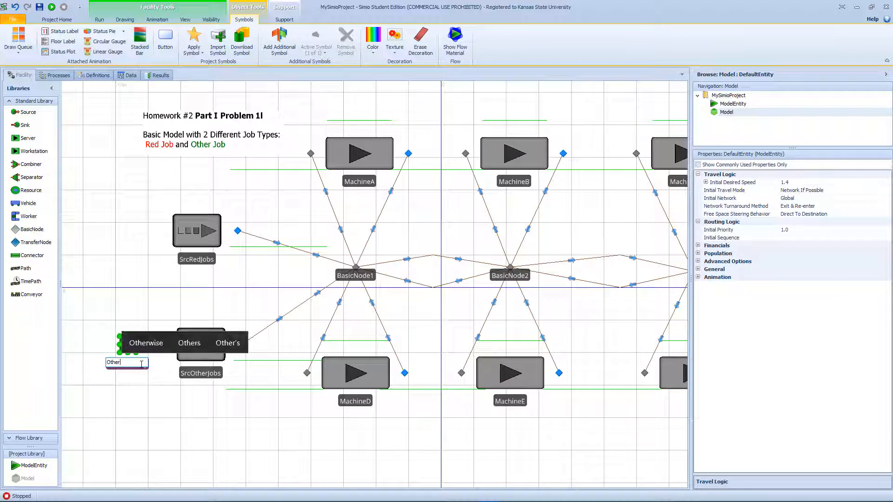
text(Job)
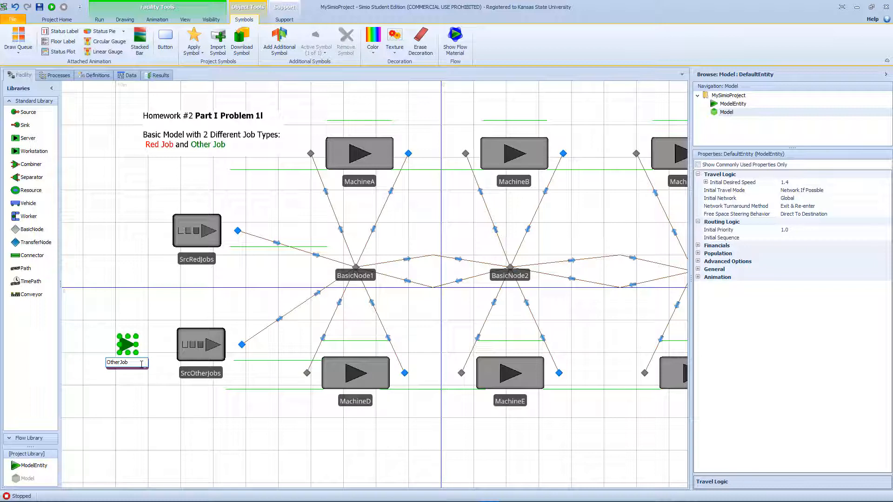
key(Home)
text(Ent)
key(Return)
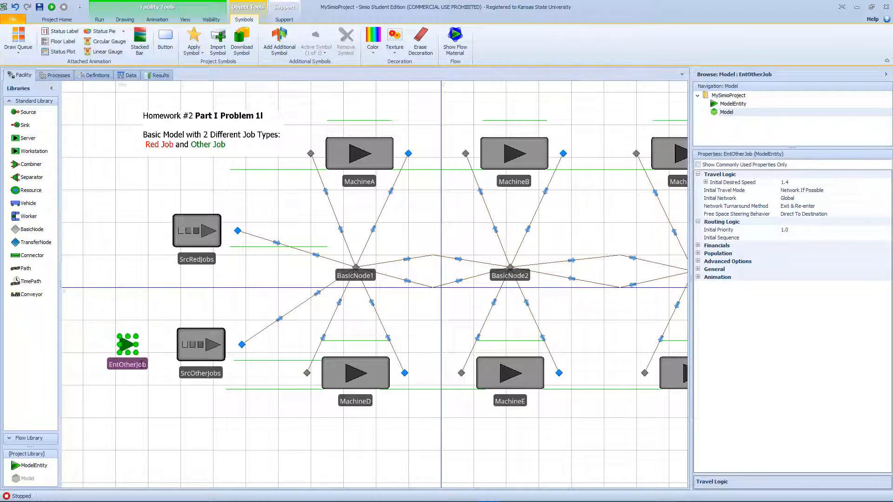
- Duplicate the EntOtherJob entity beside the SrcRedJobs source and rename the copy EntRedJob
key(ctrl+v)
click(128, 227)
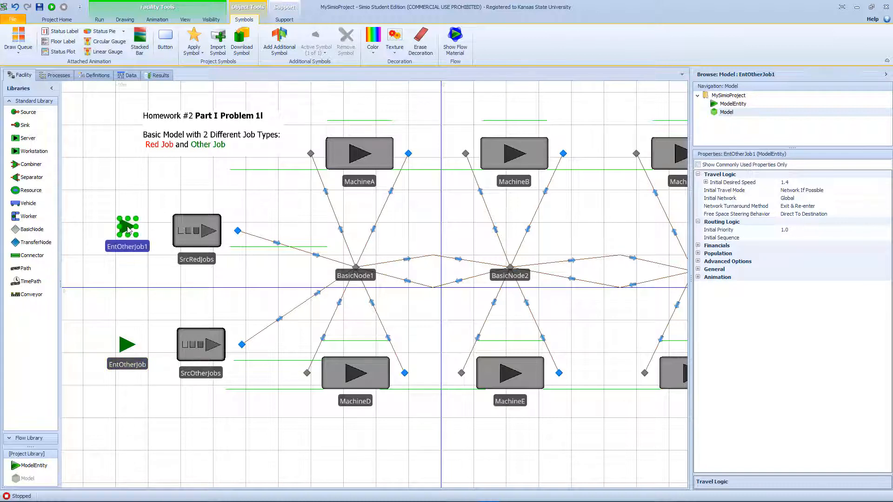
double_click(129, 250)
drag(144, 245, 114, 245)
text(R)
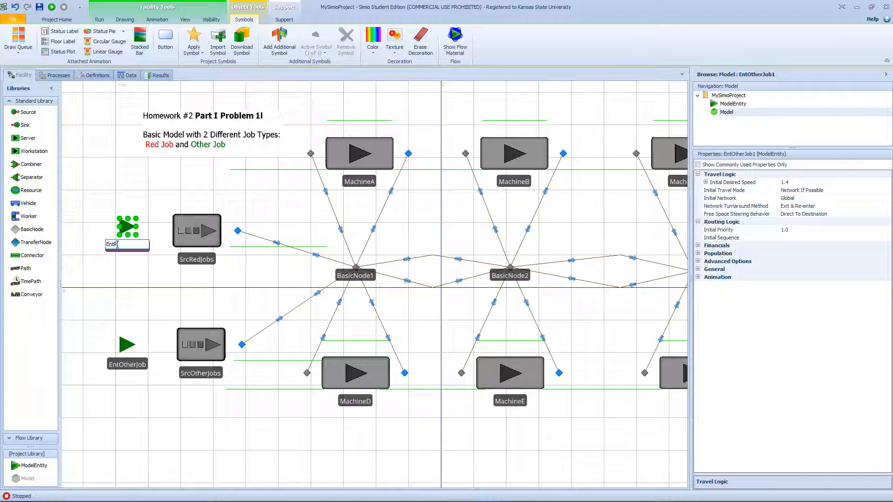
text(edJob)
key(Return)
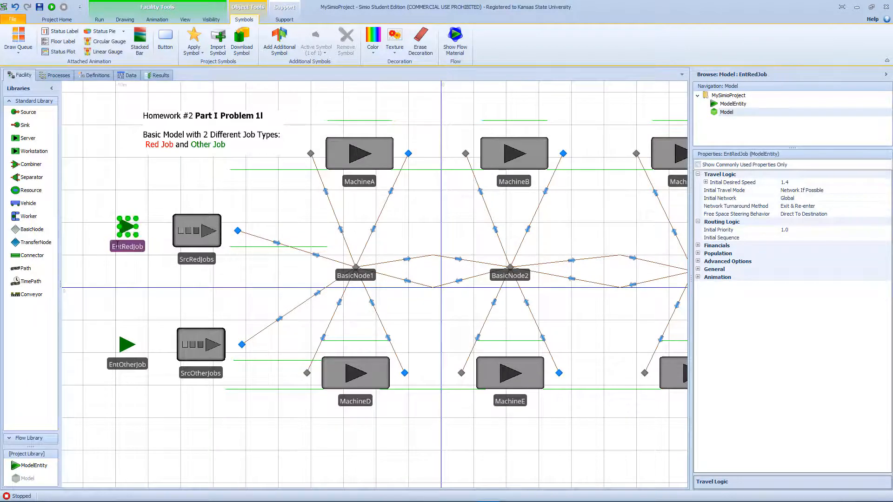
- Color the EntRedJob entity symbol red
scroll(149, 249, up, 2)
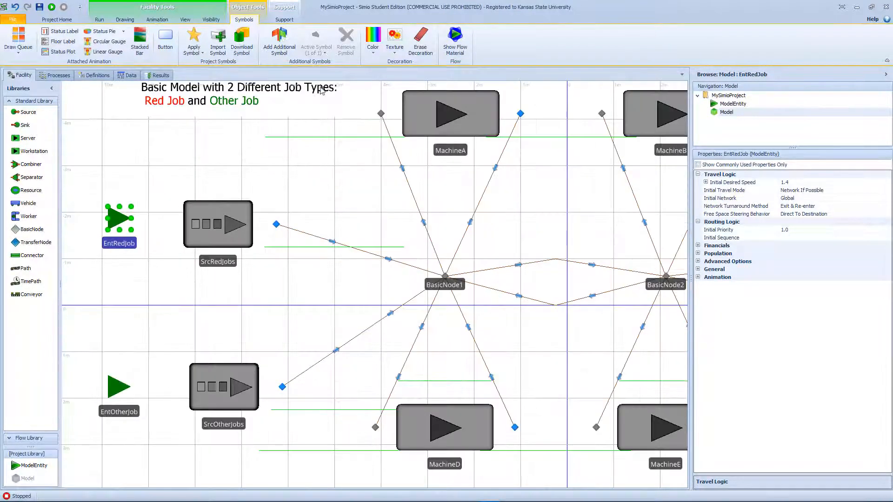
click(373, 44)
click(371, 75)
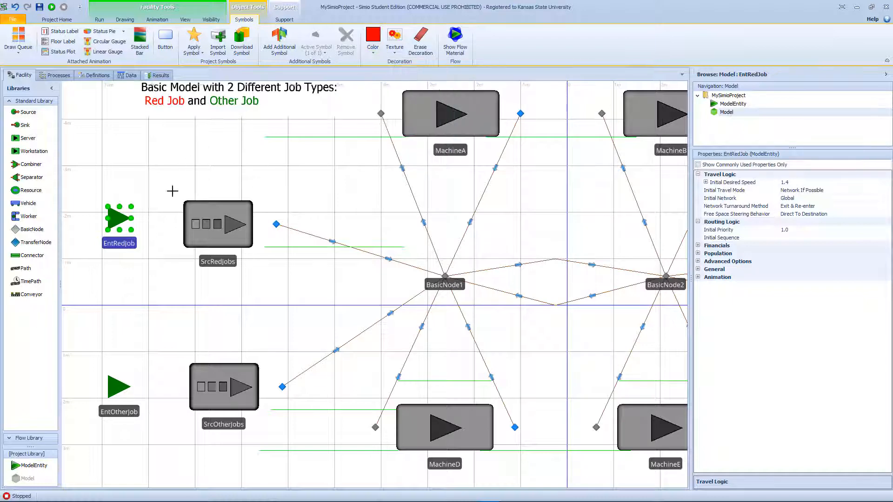
click(120, 216)
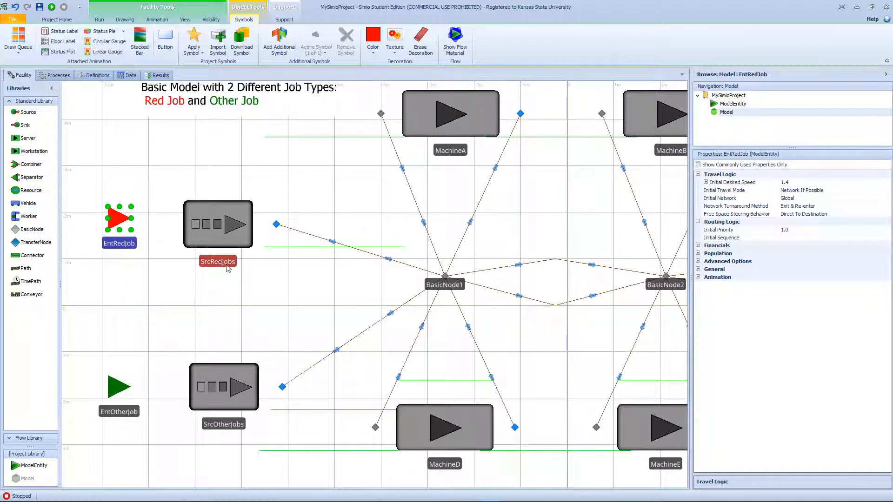
- Set the simulation's ending type to a run length of 200 hours
scroll(259, 273, down, 1)
scroll(259, 273, down, 1)
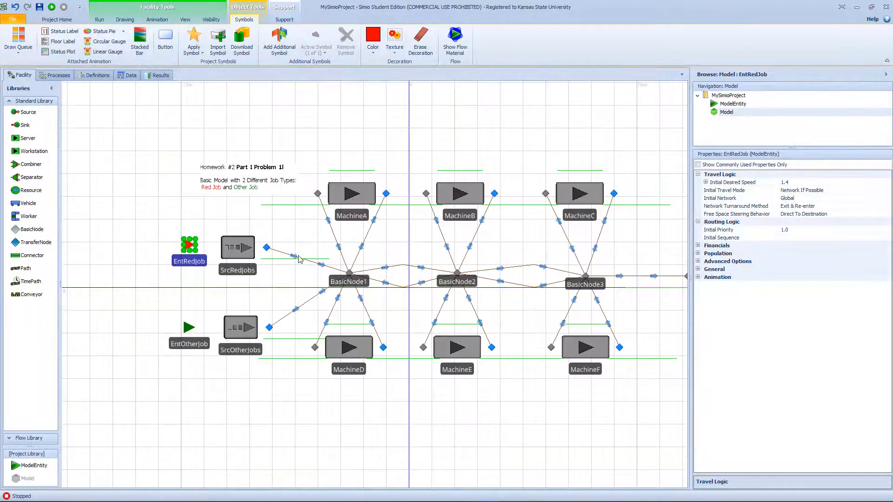
click(247, 191)
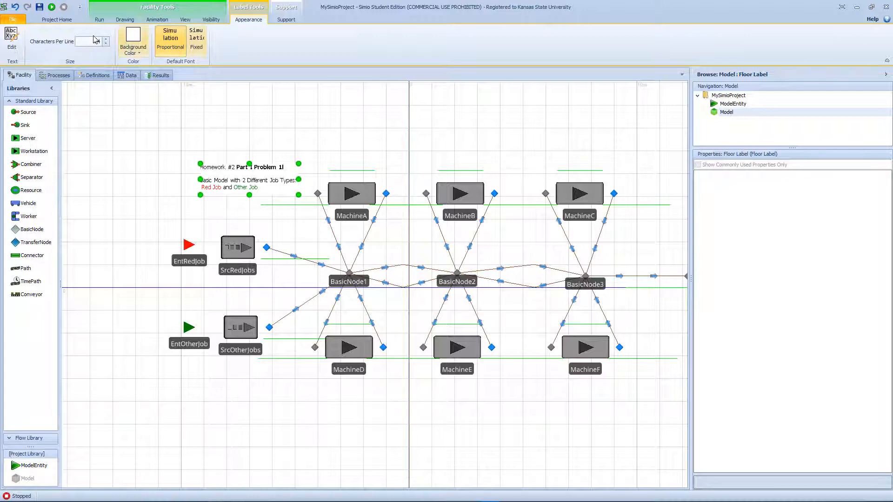
click(100, 20)
click(193, 49)
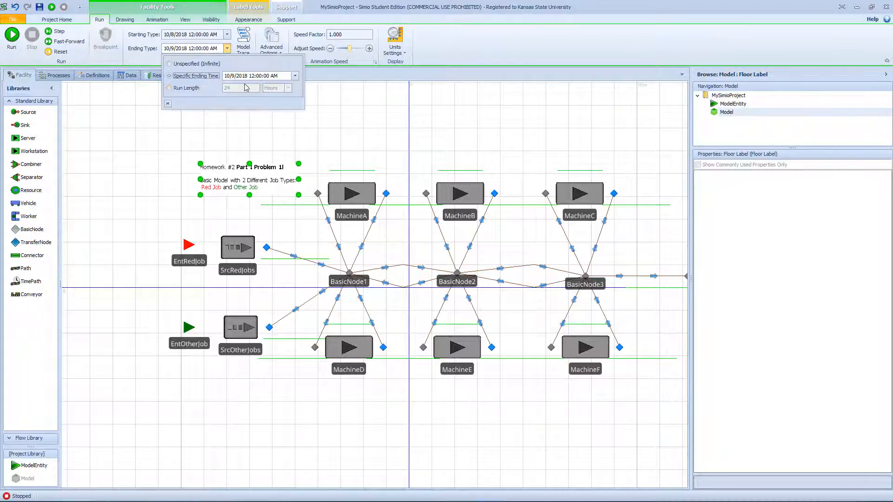
click(185, 88)
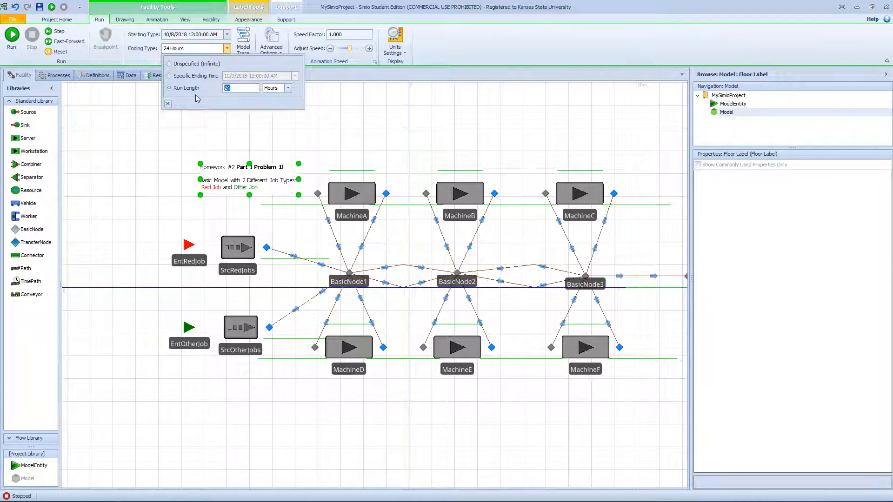
text(200)
click(221, 134)
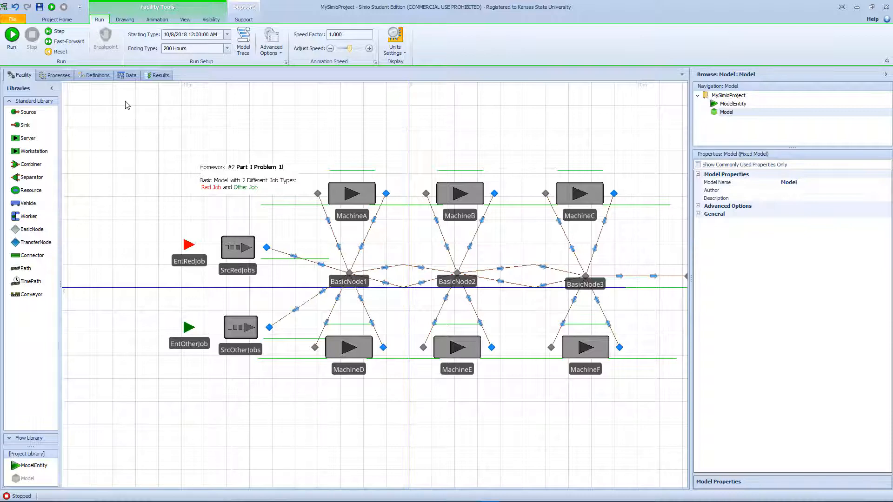
- Add a sequence table to the model's data and name it SeqRedJob
click(124, 77)
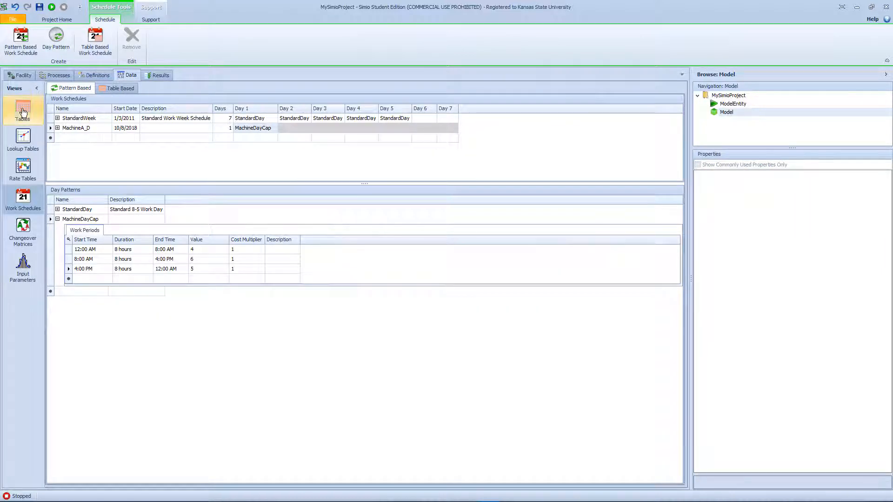
click(39, 113)
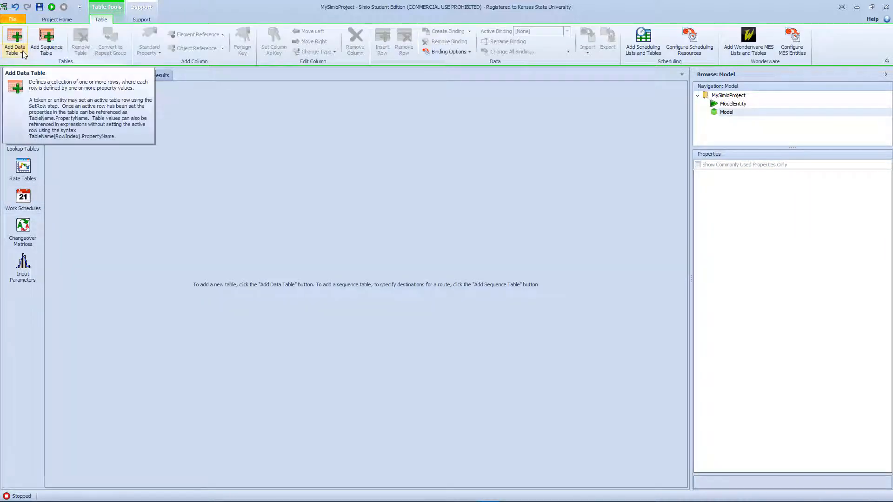
click(37, 48)
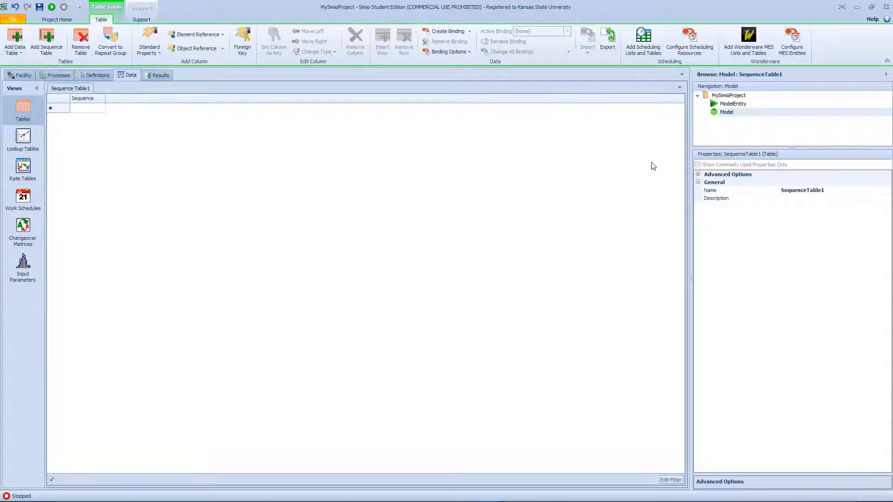
click(824, 191)
drag(825, 190, 792, 192)
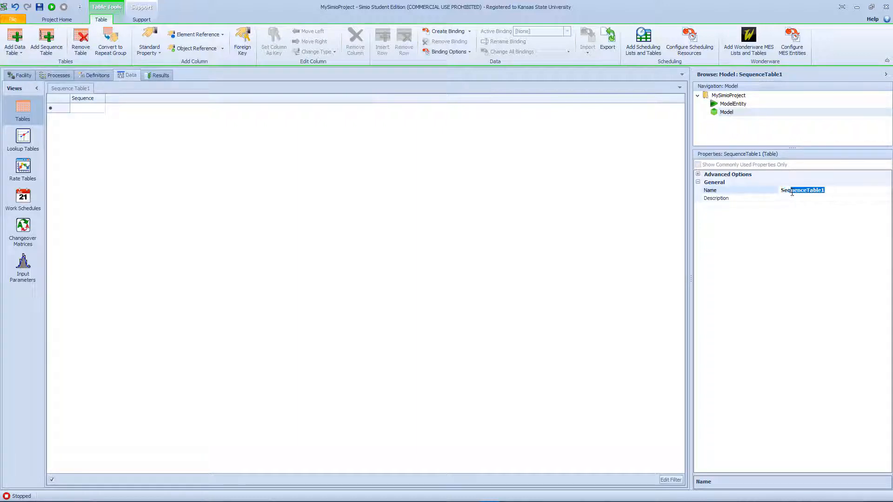
text(RedJob)
key(Return)
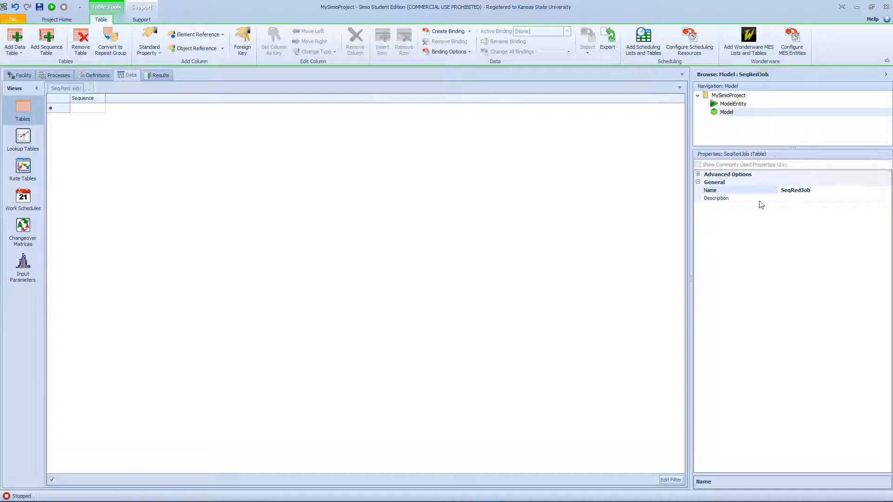
- Enter Input@MachineA and Output@MachineD as the first two destinations in the SeqRedJob table
click(101, 108)
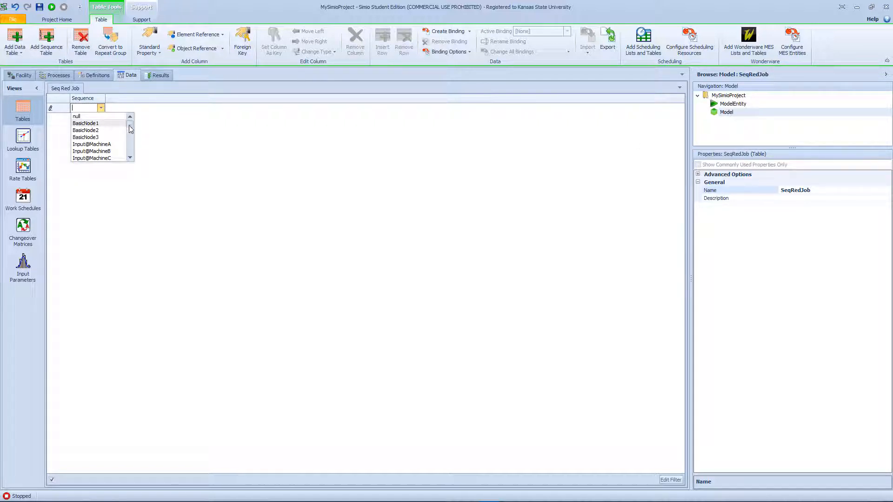
click(111, 146)
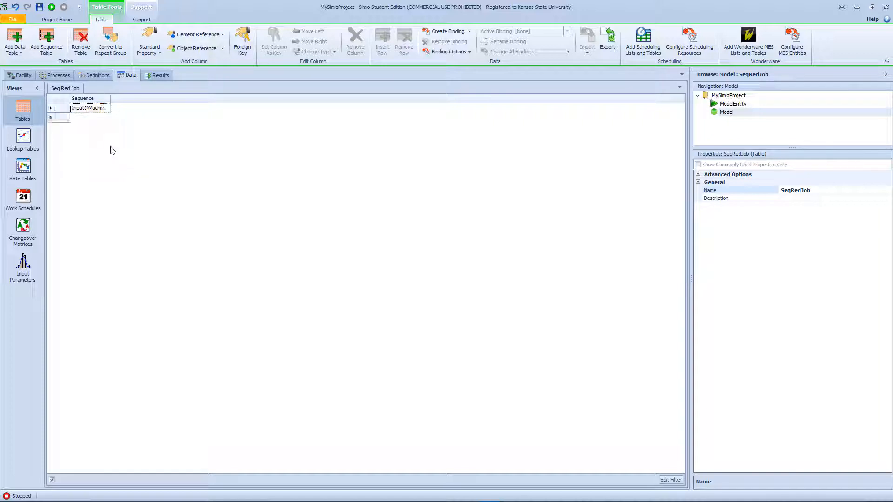
click(90, 118)
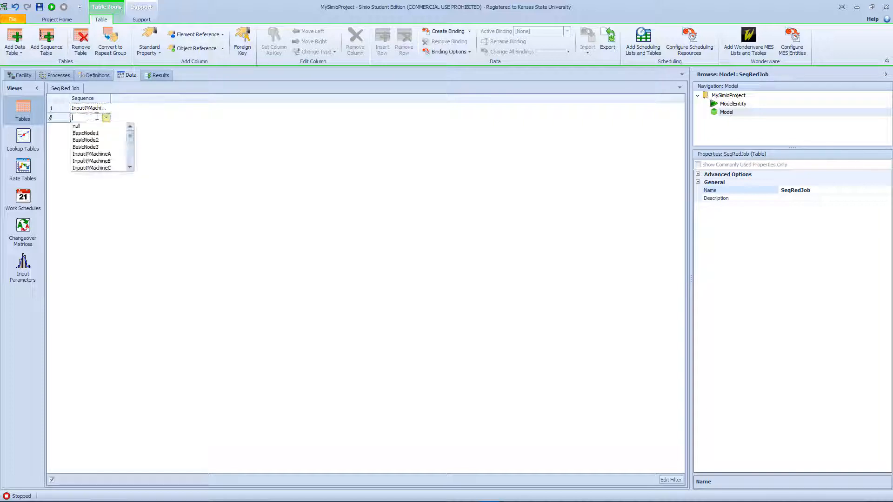
scroll(116, 163, down, 4)
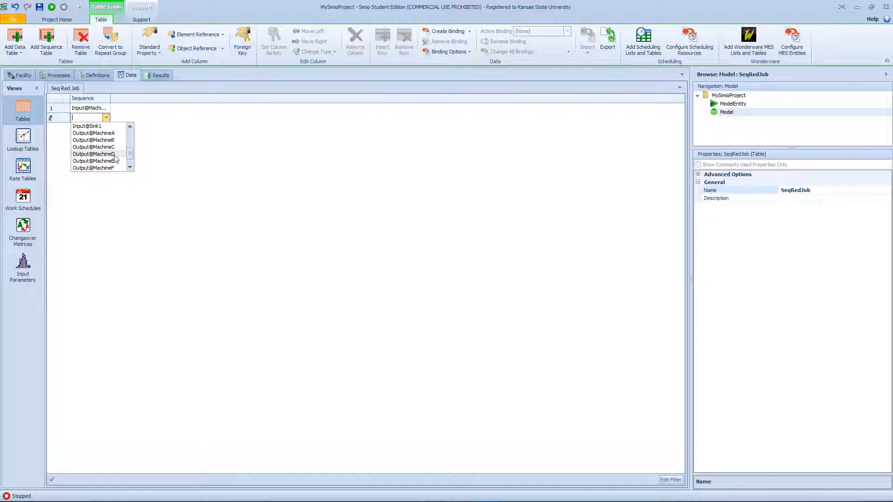
click(114, 156)
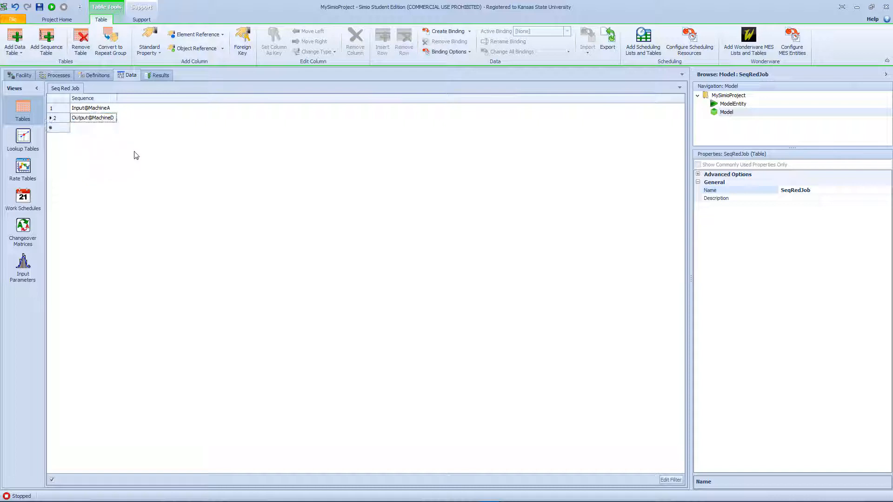
- Add Input@MachineB and Input@MachineE as the third and fourth destinations in the SeqRedJob table
click(106, 128)
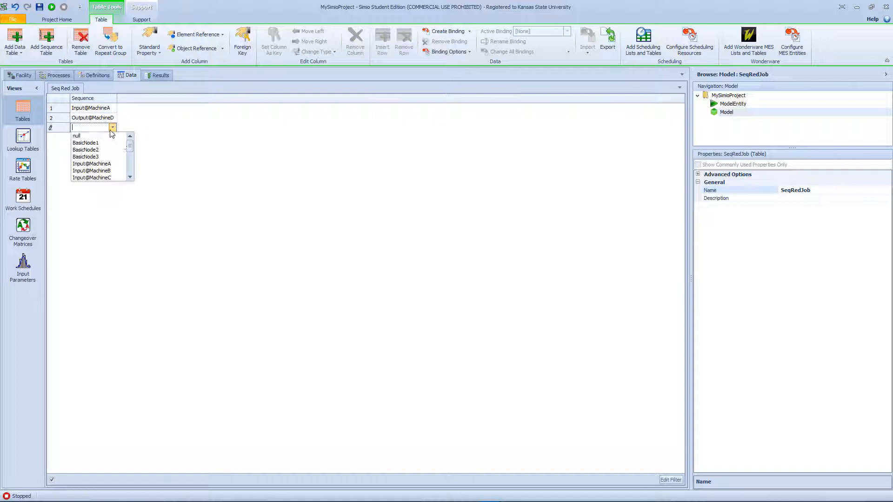
scroll(125, 144, down, 1)
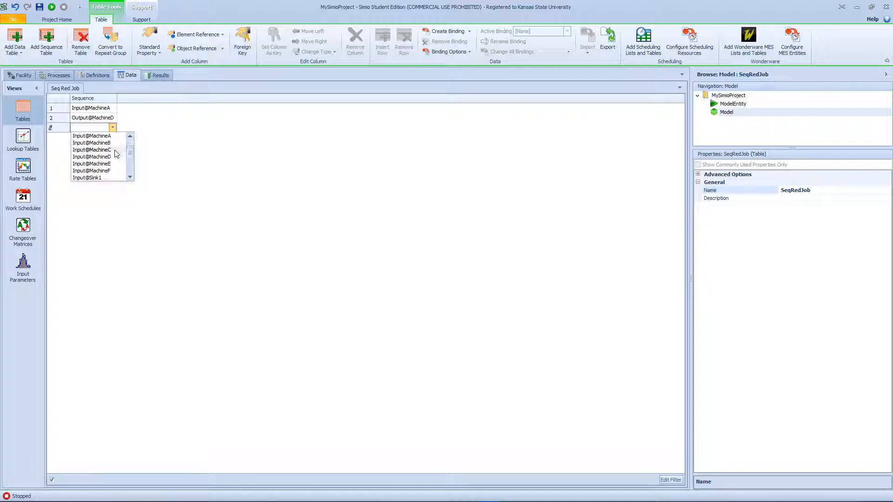
click(113, 149)
click(111, 138)
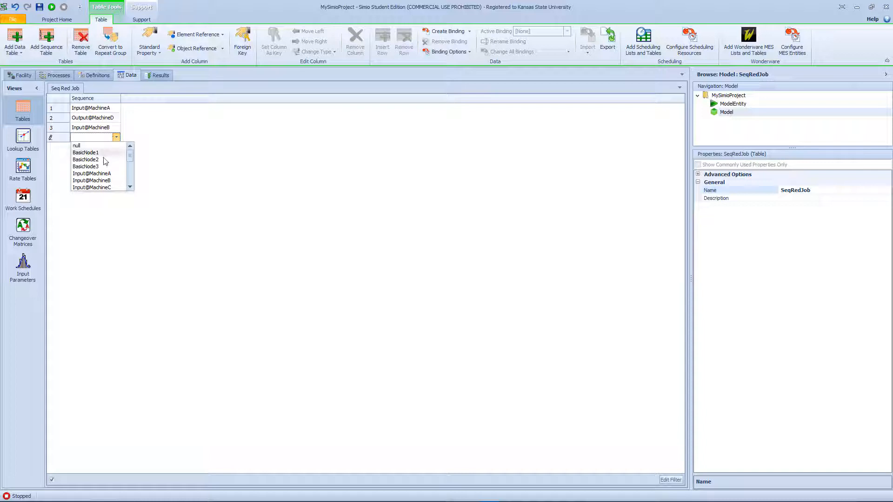
scroll(115, 174, down, 2)
scroll(114, 173, up, 2)
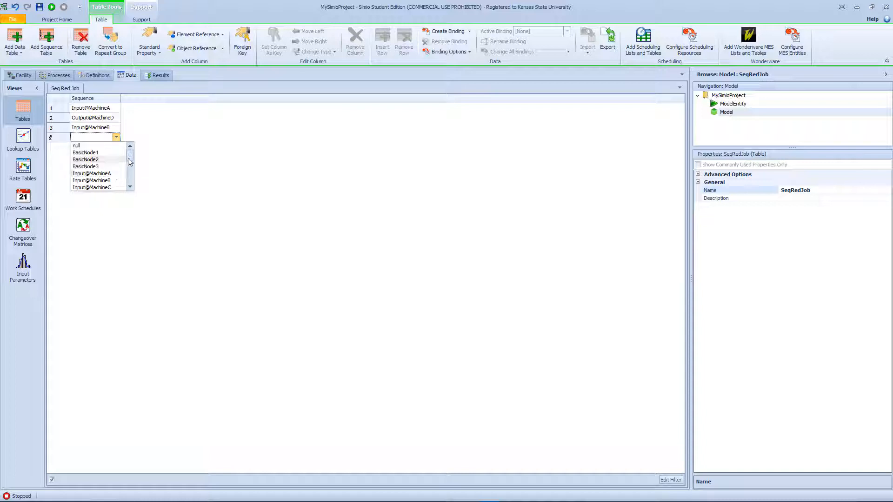
scroll(116, 173, down, 4)
click(119, 172)
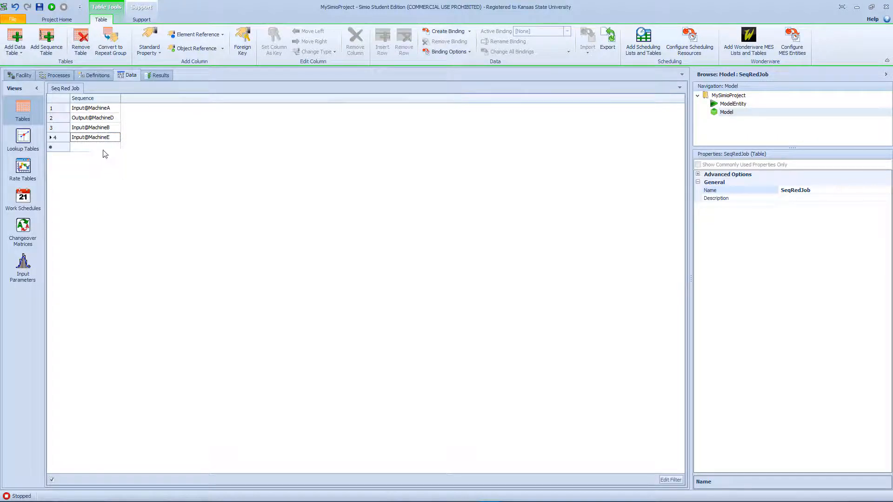
- Add Input@Sink1 as the fifth and last destination in the SeqRedJob table
click(102, 148)
scroll(117, 180, down, 3)
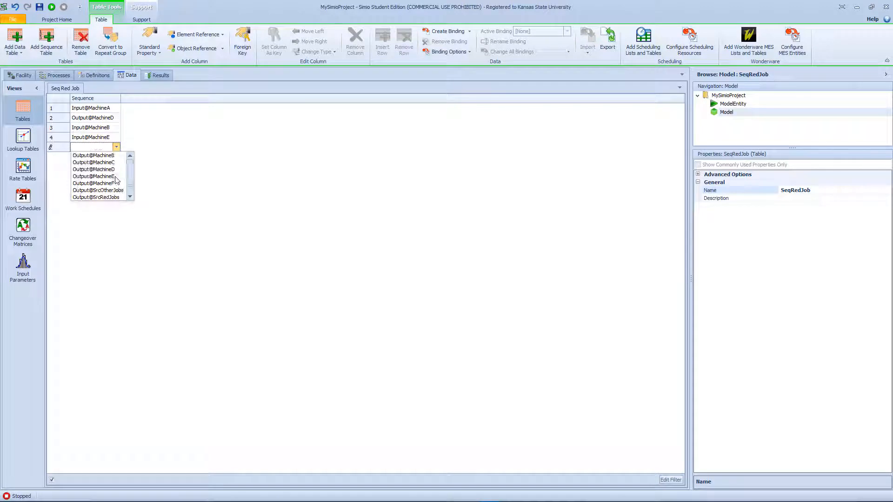
scroll(117, 180, up, 3)
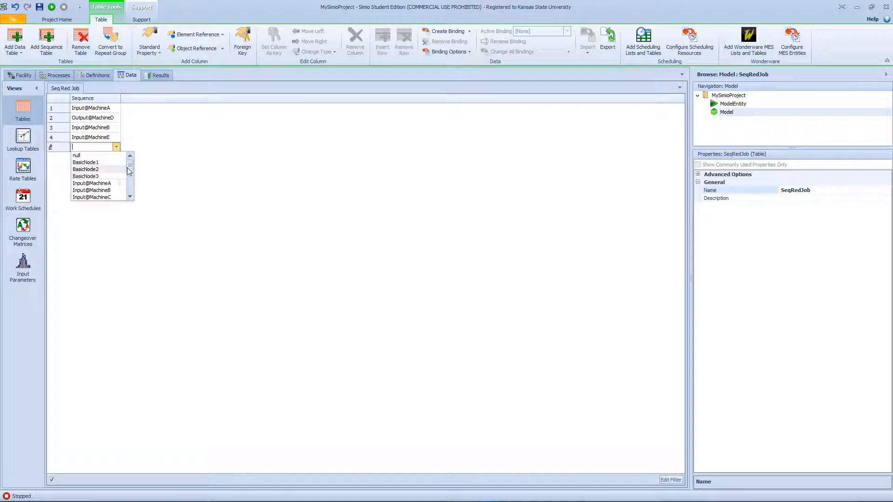
scroll(130, 181, down, 2)
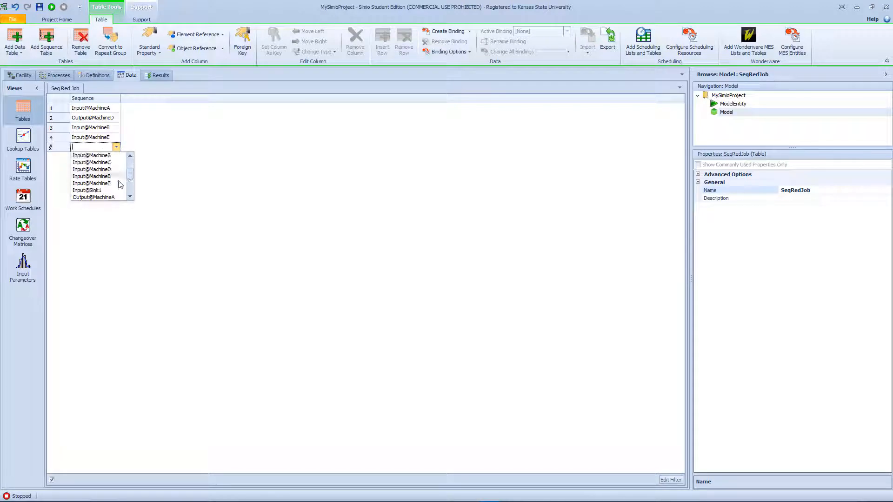
click(107, 190)
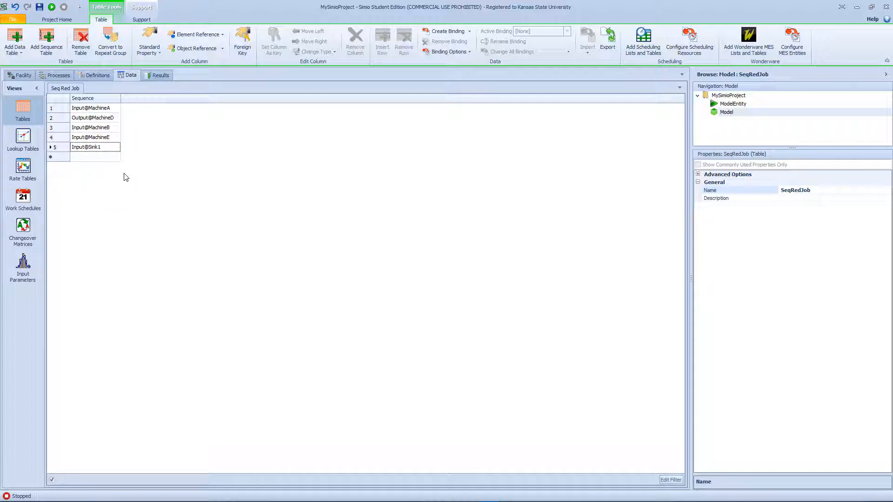
- Add a second sequence table to the model's data and name it SeqOtherJob
click(63, 52)
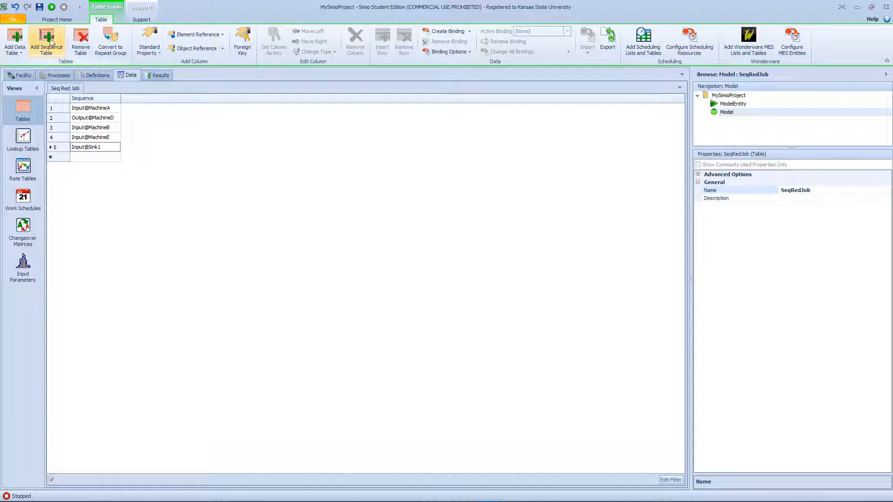
click(819, 191)
drag(841, 191, 792, 194)
text(Other)
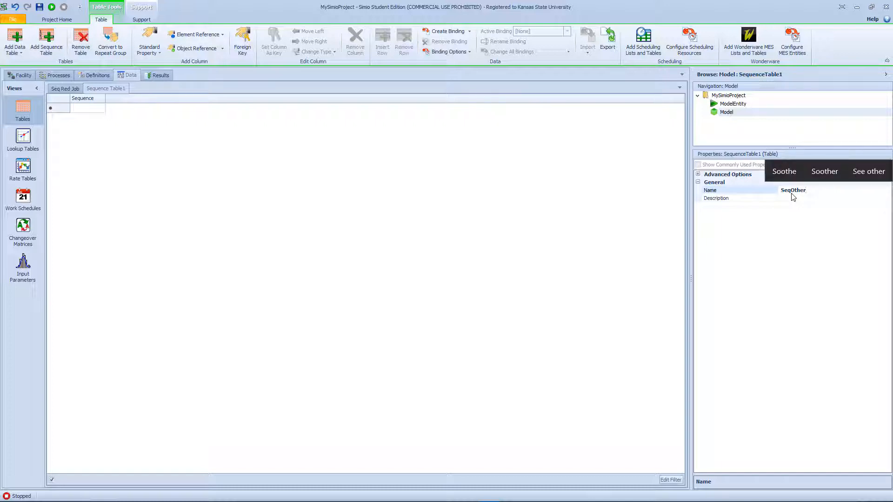
text(Job)
key(Return)
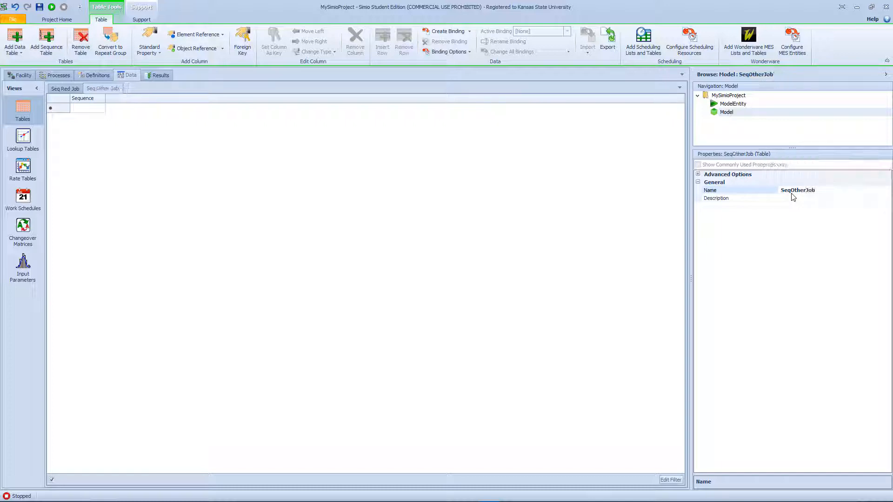
- Enter Input@MachineA, Input@MachineC and Input@MachineB as the first three destinations in the SeqOtherJob table
click(93, 108)
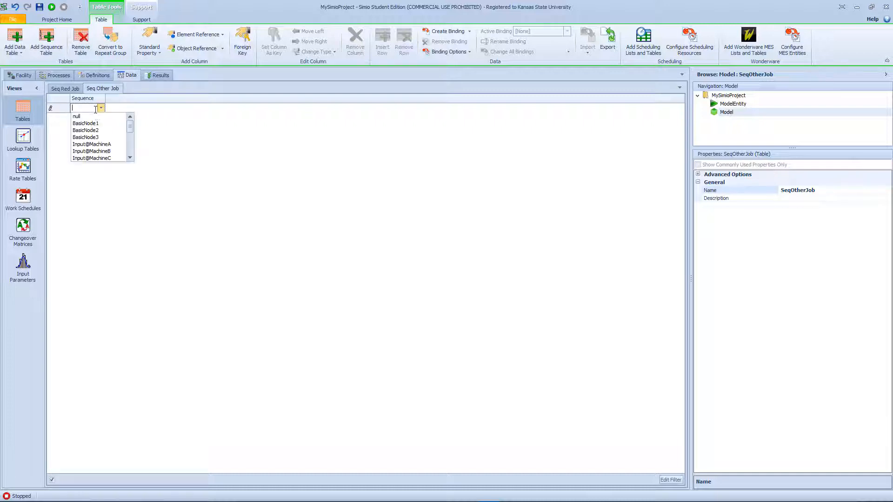
click(112, 144)
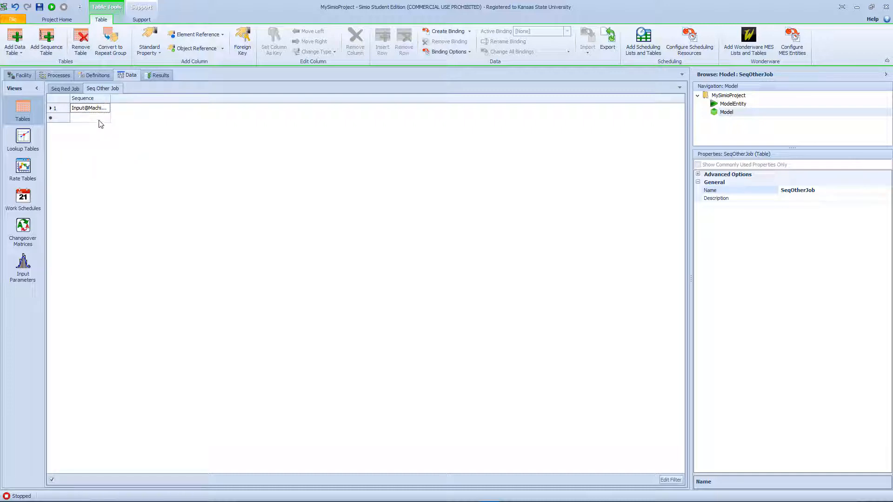
click(99, 120)
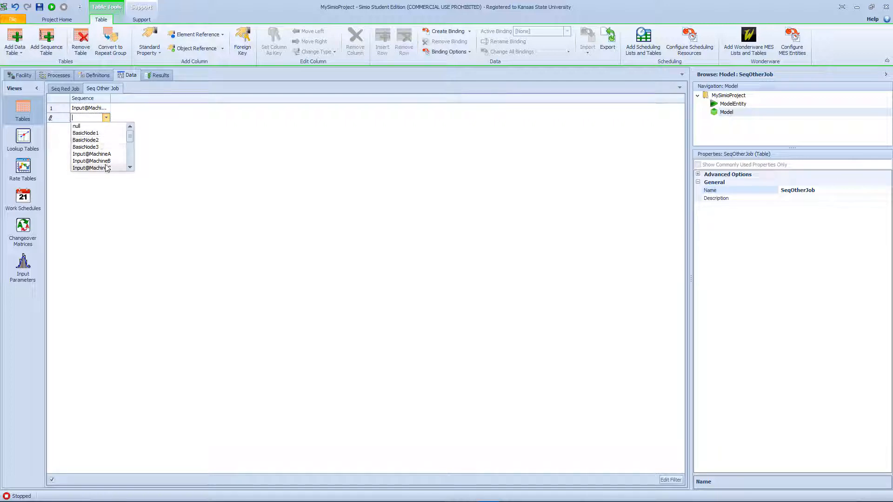
click(107, 168)
click(105, 128)
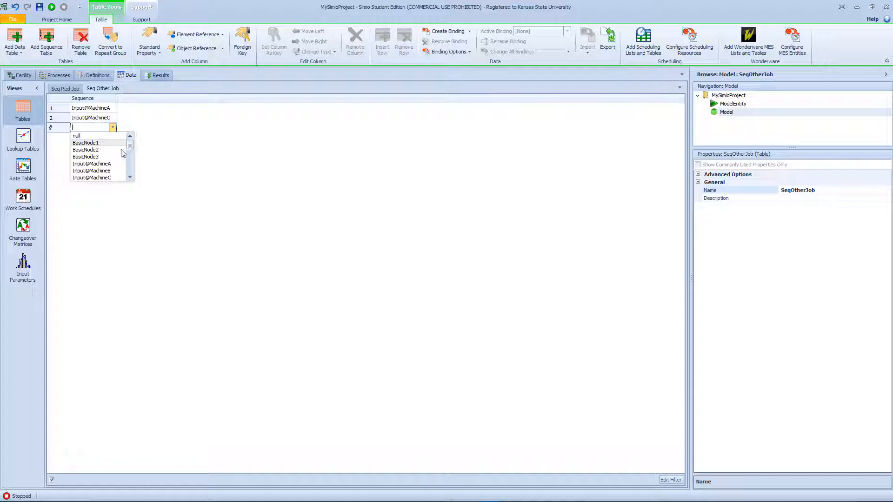
click(122, 171)
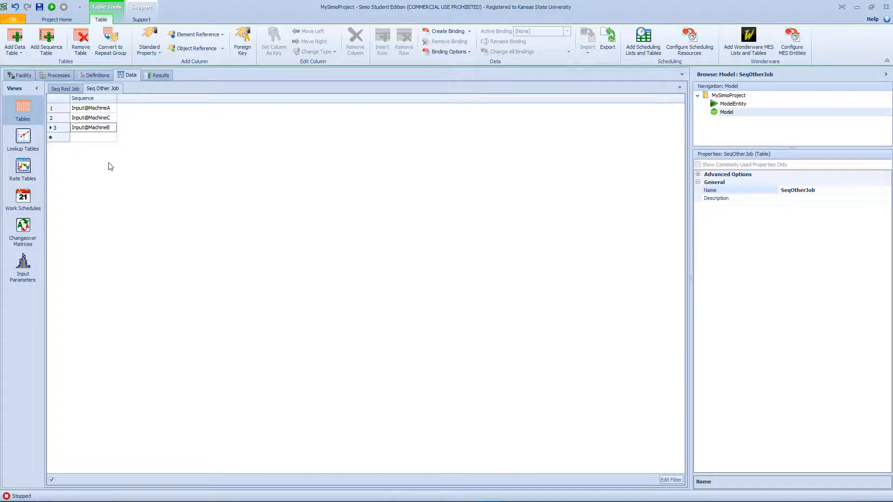
- Add Input@MachineD and Input@MachineE as the fourth and fifth destinations in the SeqOtherJob table
click(107, 139)
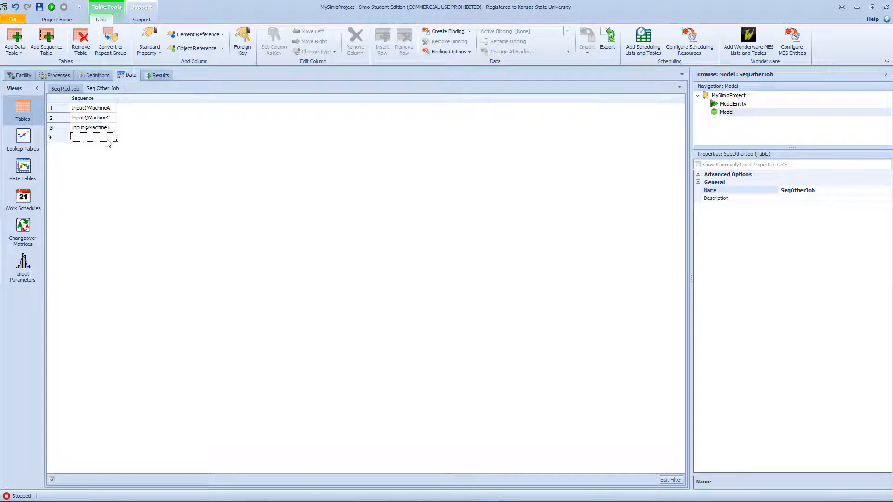
scroll(132, 170, down, 2)
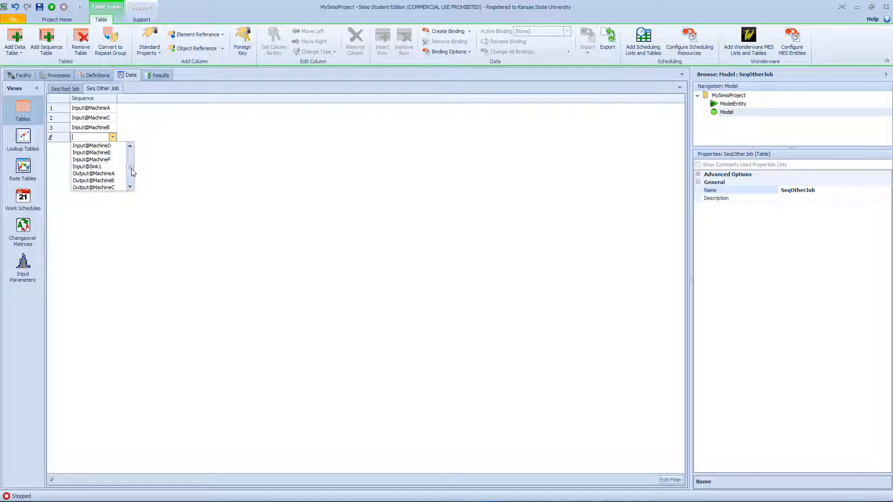
click(114, 149)
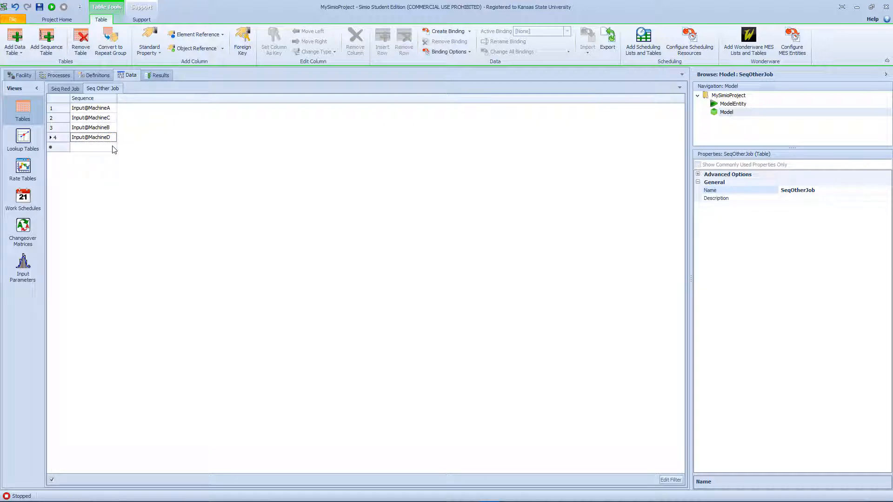
click(108, 147)
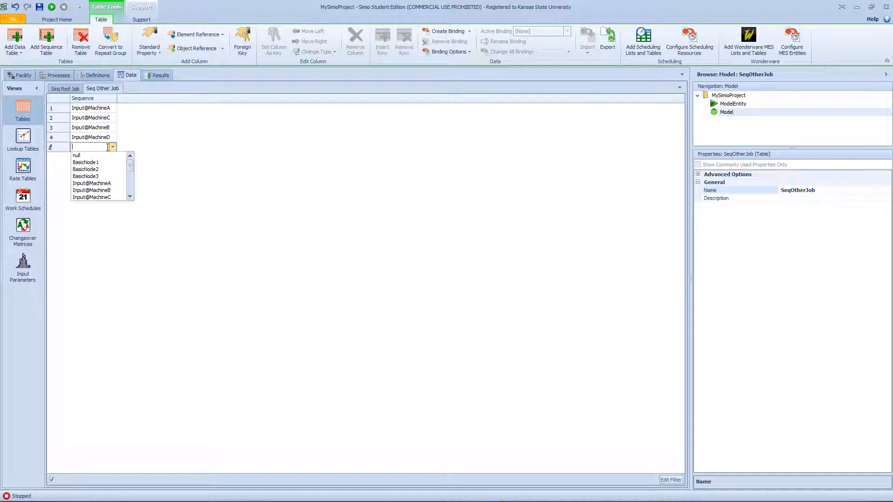
scroll(121, 188, down, 2)
click(117, 172)
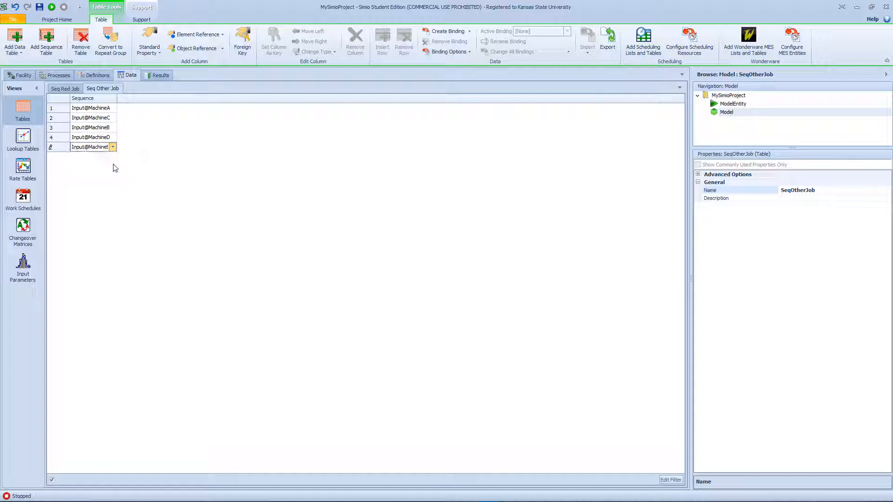
- Add Input@MachineF and Input@Sink1 as the sixth and seventh destinations in the SeqOtherJob table
click(110, 159)
scroll(113, 183, down, 2)
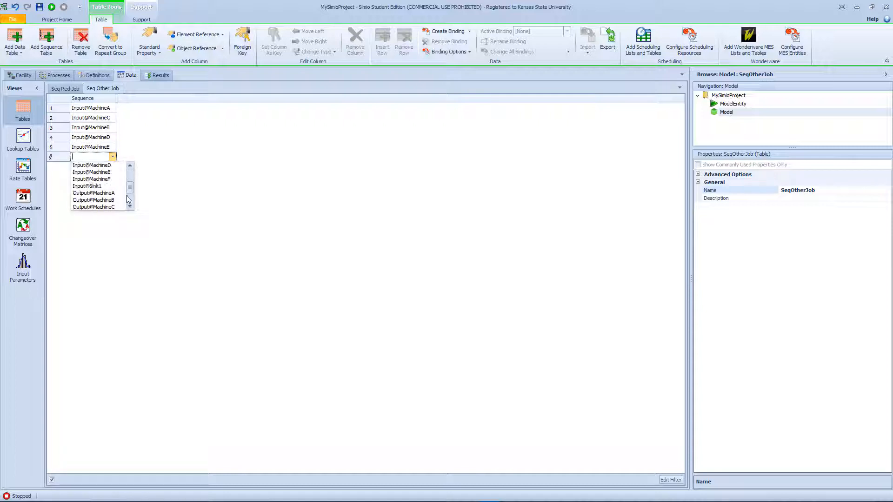
click(112, 180)
click(112, 166)
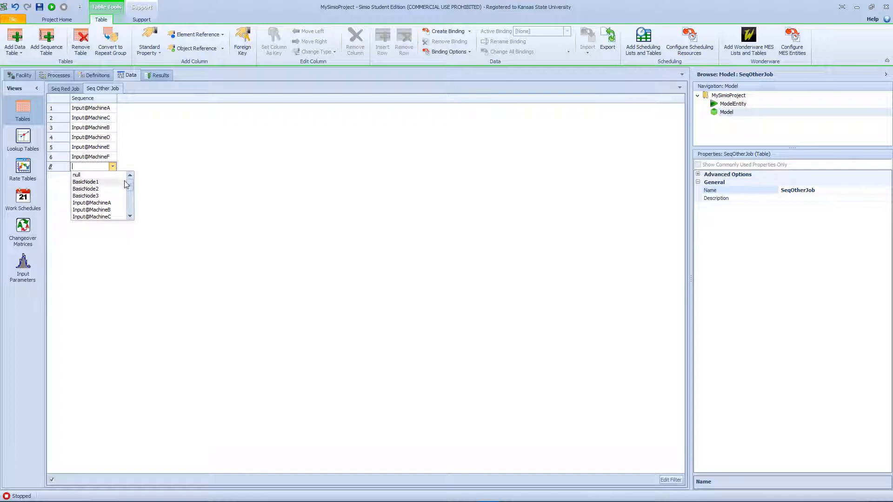
scroll(130, 195, down, 3)
click(102, 199)
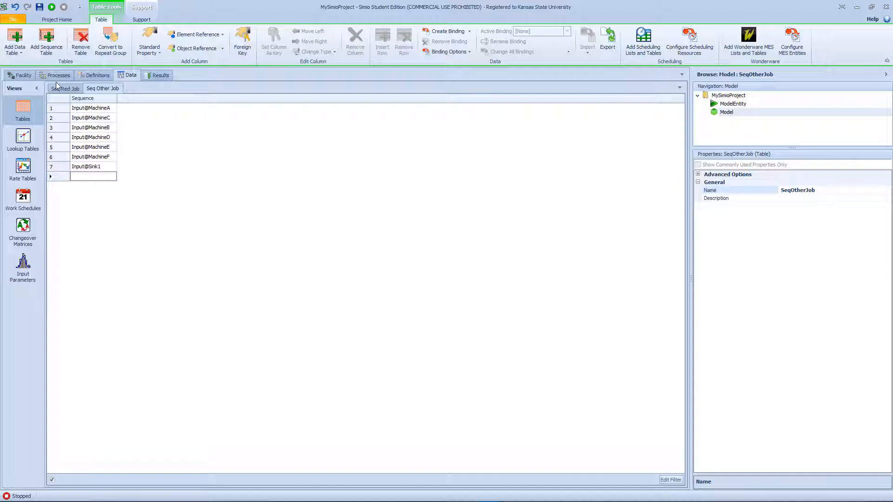
- Return to the facility view and set the SrcRedJobs source's interarrival time to Random.Exponential(30)
click(21, 75)
click(241, 243)
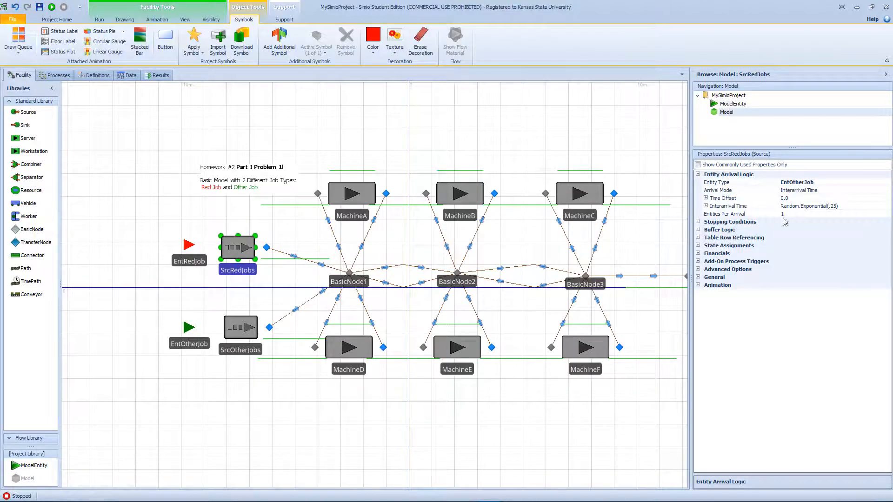
click(885, 209)
click(887, 207)
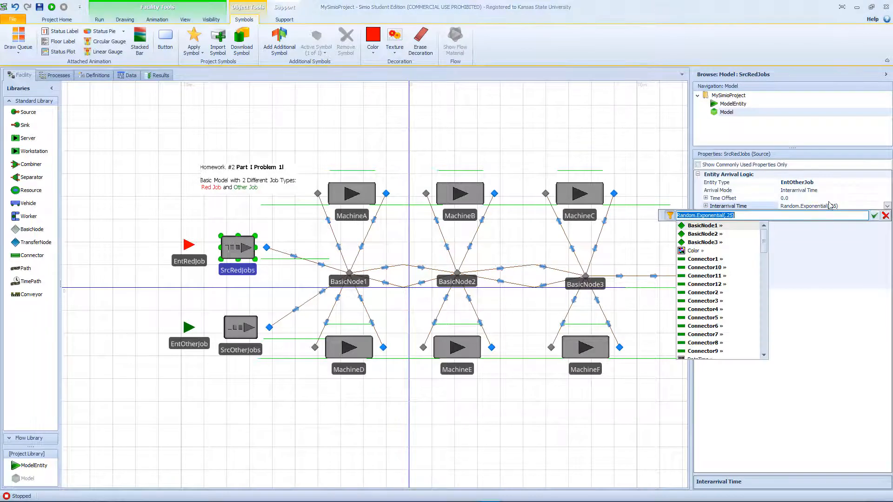
click(739, 215)
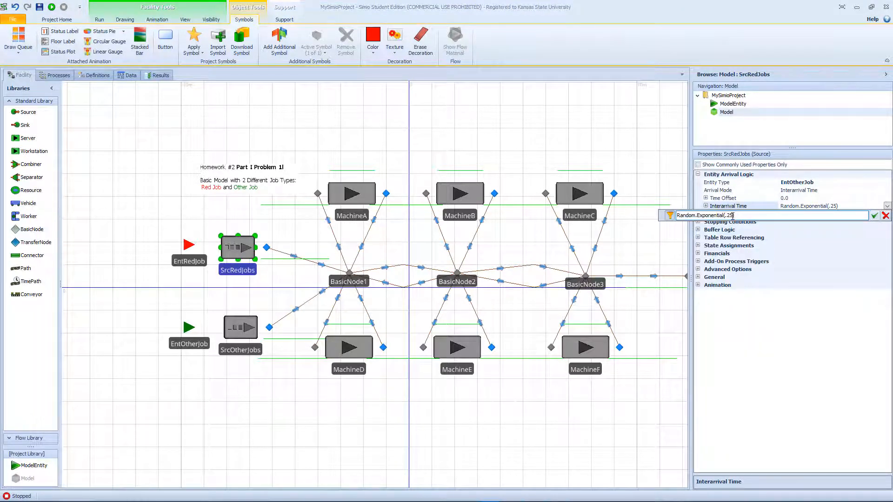
drag(734, 216, 728, 216)
text(30)
click(874, 215)
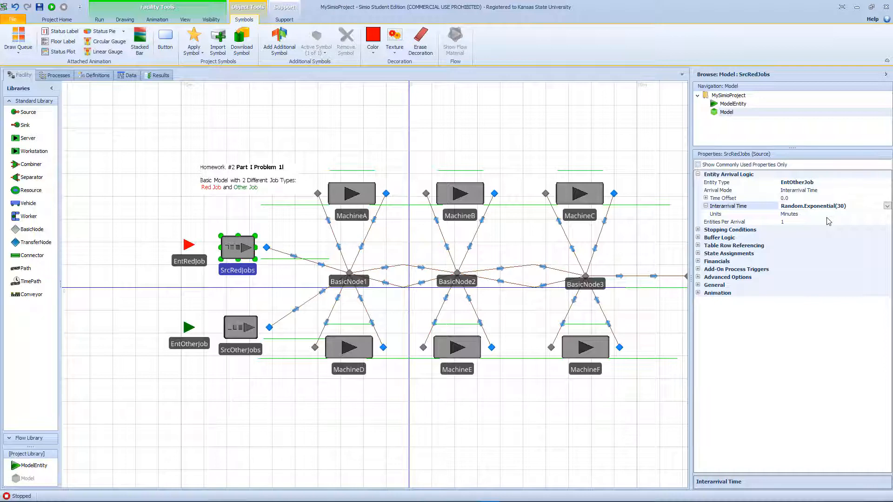
- Set the SrcOtherJobs source's interarrival time to Random.Uniform(1,3)
click(245, 329)
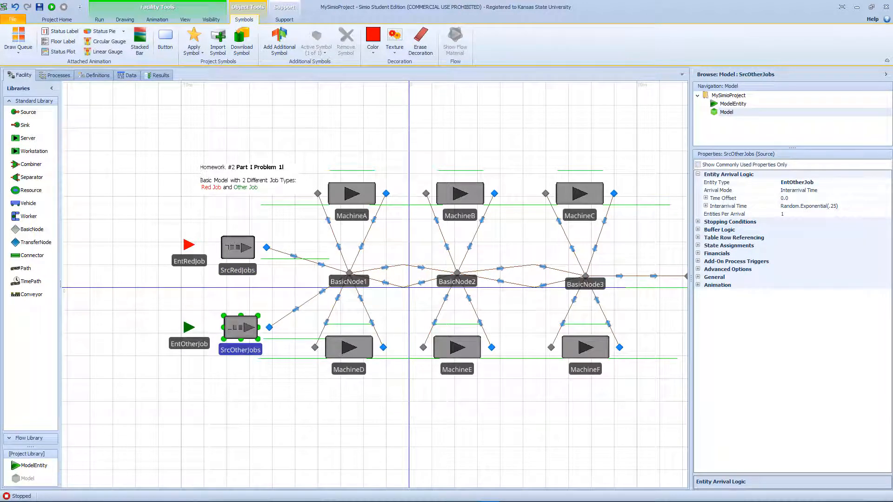
click(853, 208)
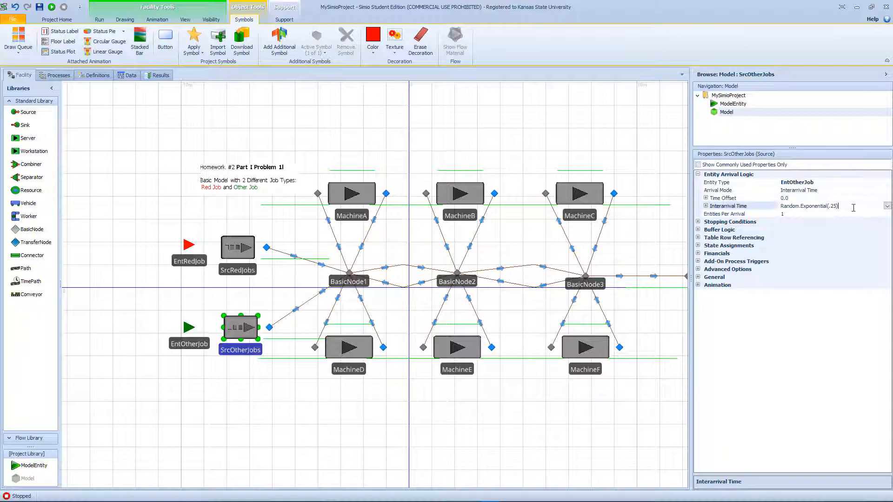
click(888, 207)
drag(756, 215, 699, 217)
text(Un)
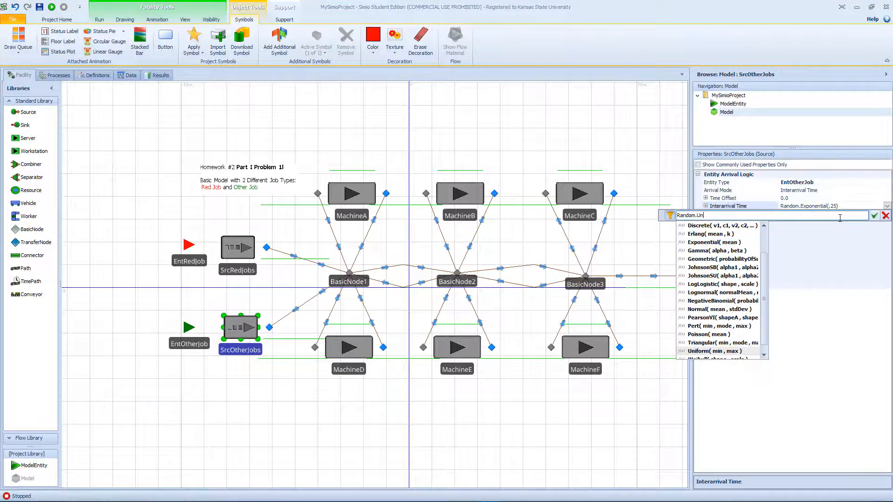
key(Return)
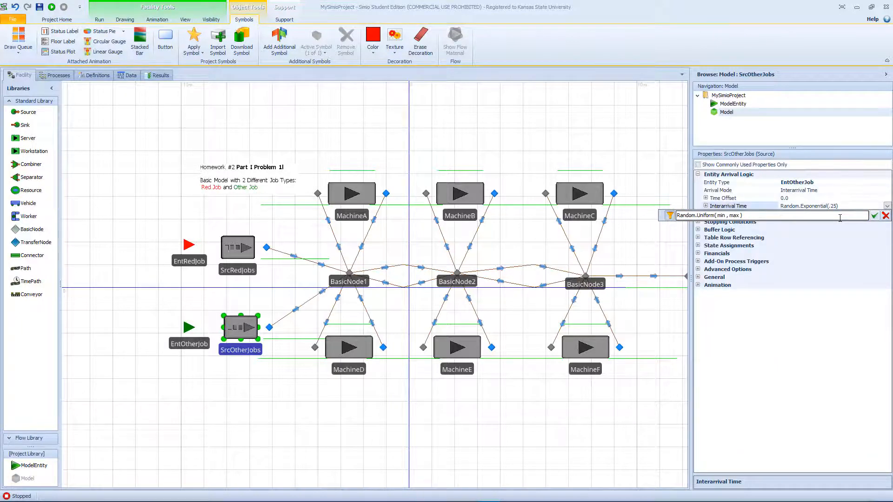
text(1,2)
key(Delete)
key(Delete)
key(Delete)
key(Delete)
key(Delete)
key(Delete)
key(Delete)
key(Delete)
key(Delete)
key(Delete)
key(Return)
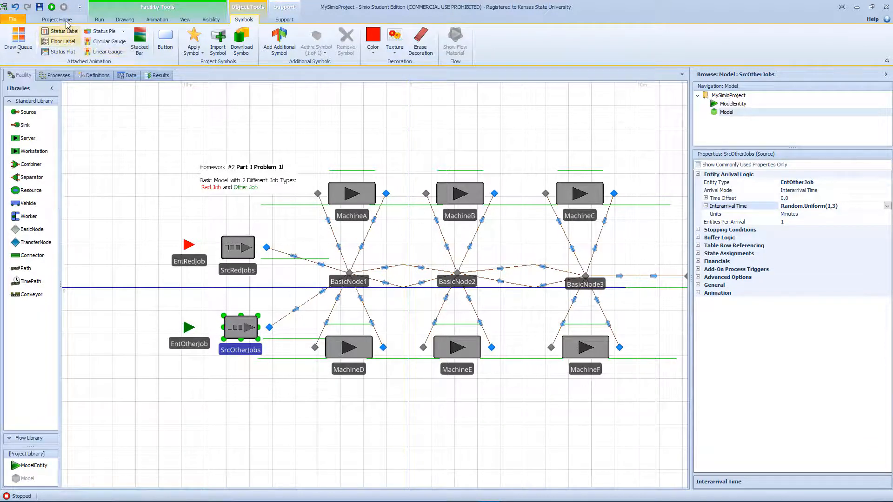
- Run the simulation briefly to check the job flow, and stop it
click(51, 7)
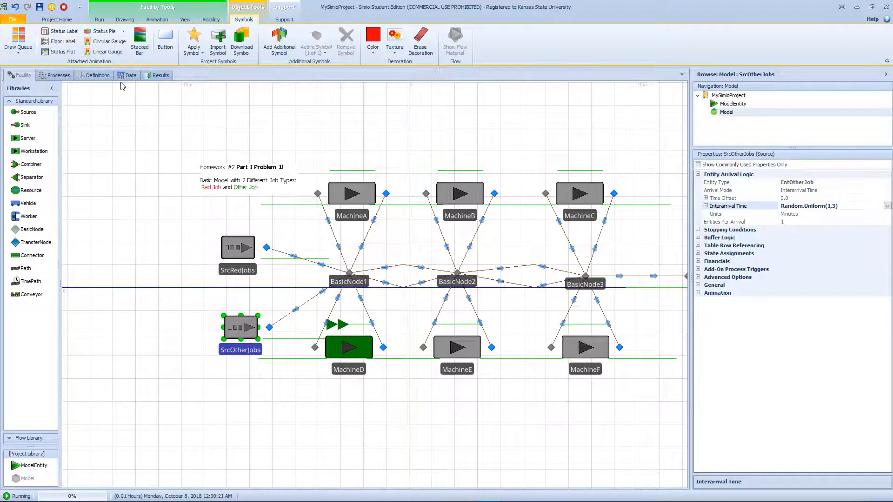
click(63, 7)
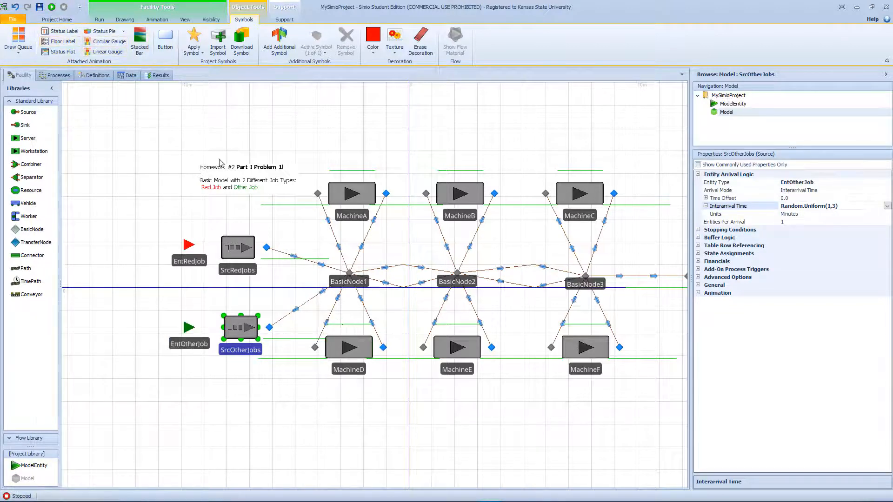
- Set the SrcRedJobs source's entity type to EntRedJob and run the simulation again
click(237, 247)
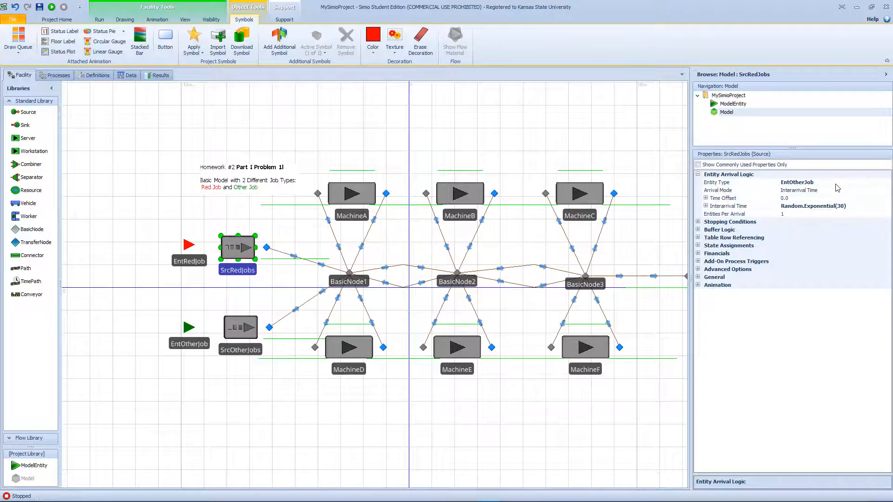
click(832, 183)
click(888, 182)
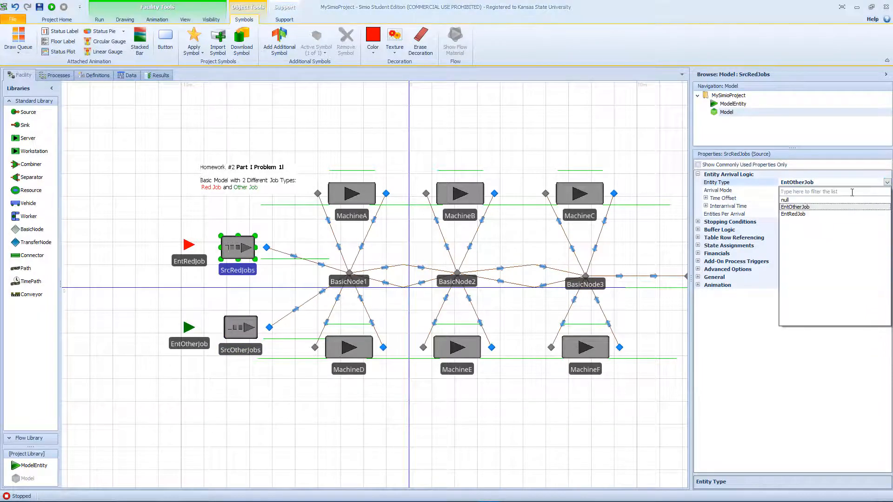
click(796, 214)
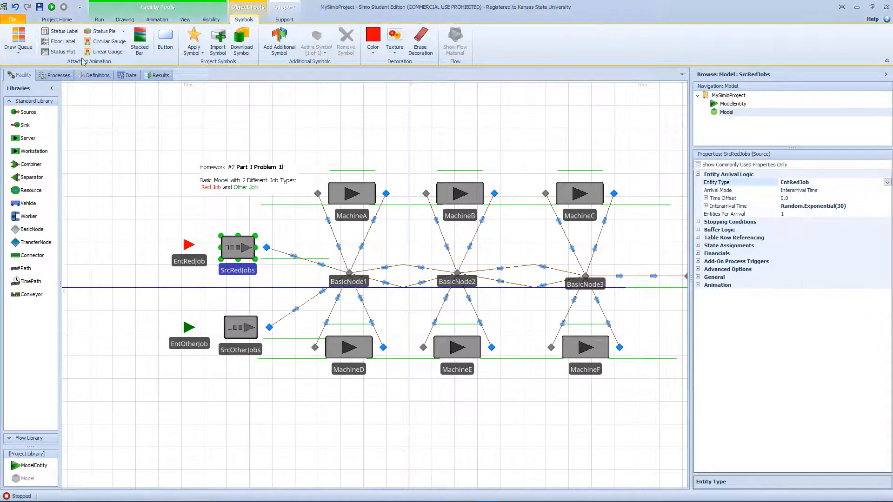
click(52, 6)
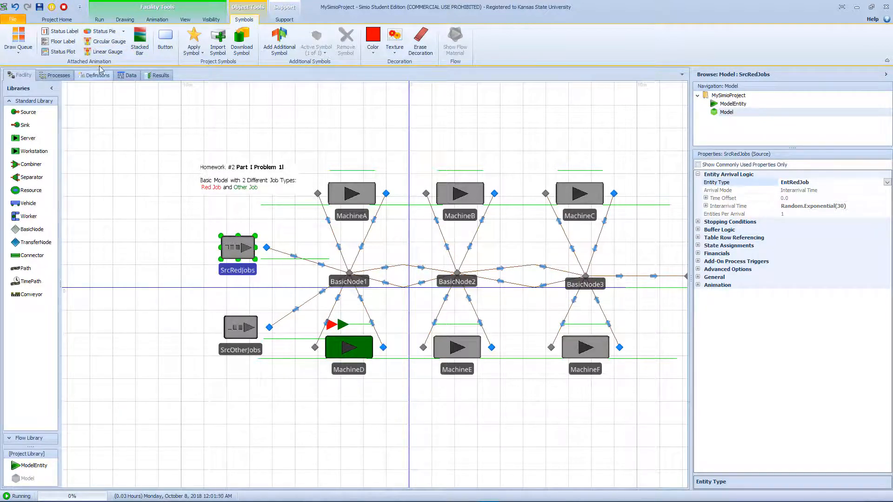
- Stop the simulation and set the EntRedJob entity's initial sequence to SeqRedJob
click(64, 7)
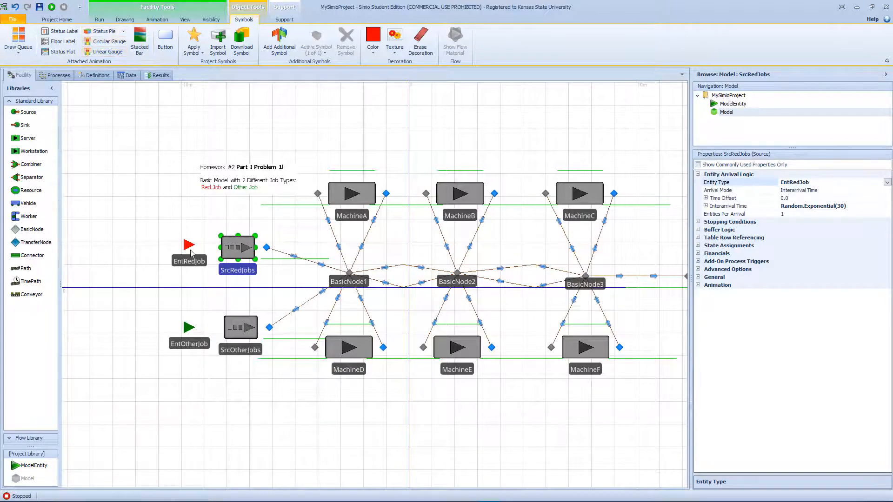
click(189, 259)
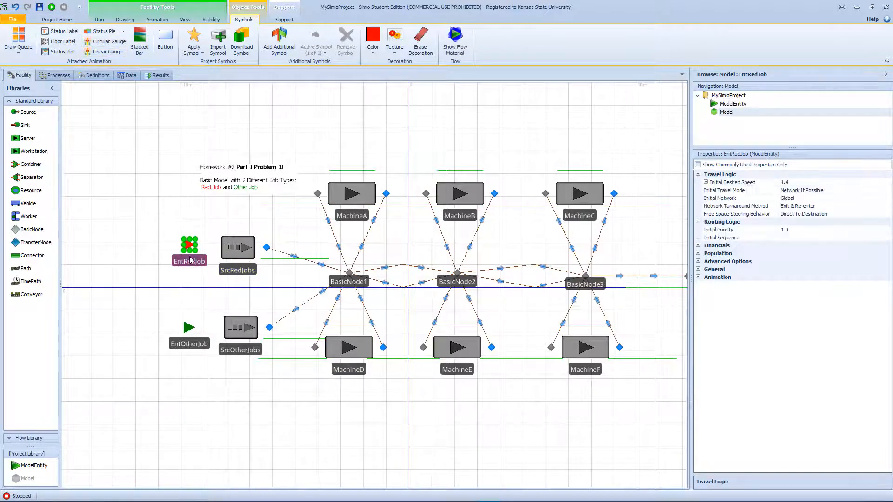
click(727, 238)
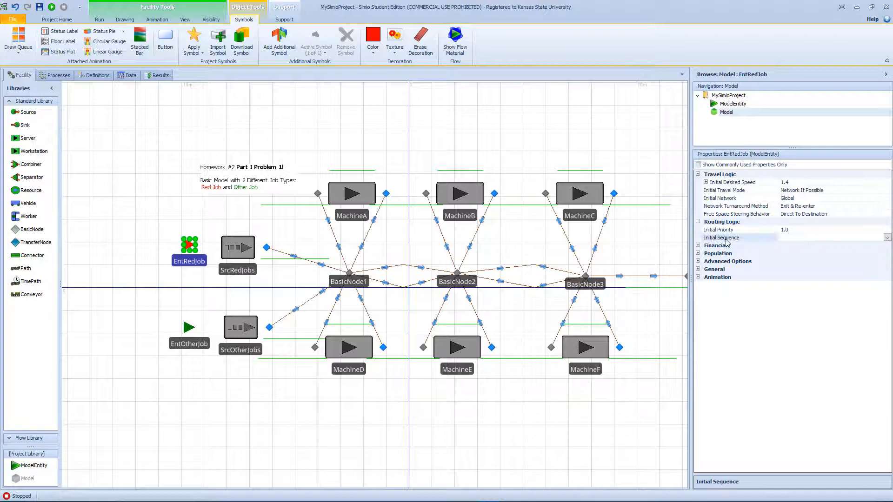
click(887, 238)
click(801, 270)
- Set the EntOtherJob entity's initial sequence to SeqOtherJob, and test the model with a brief simulation run
click(189, 345)
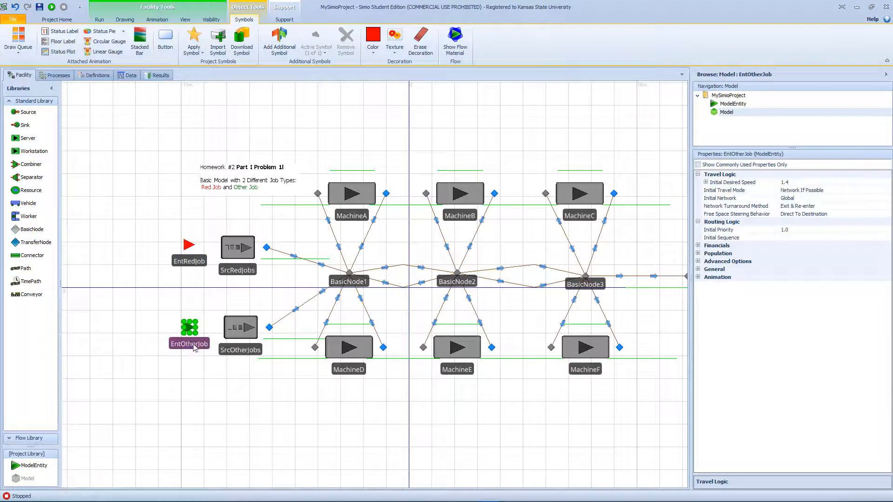
click(816, 237)
click(888, 238)
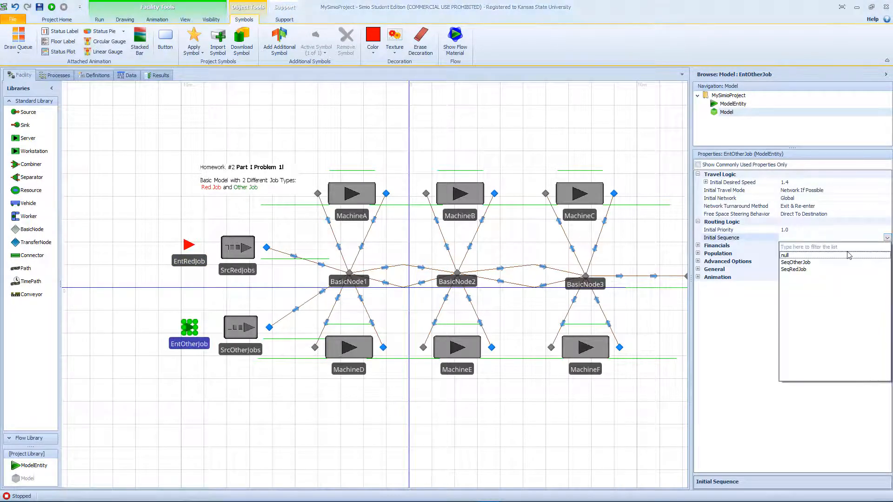
click(820, 266)
key(F5)
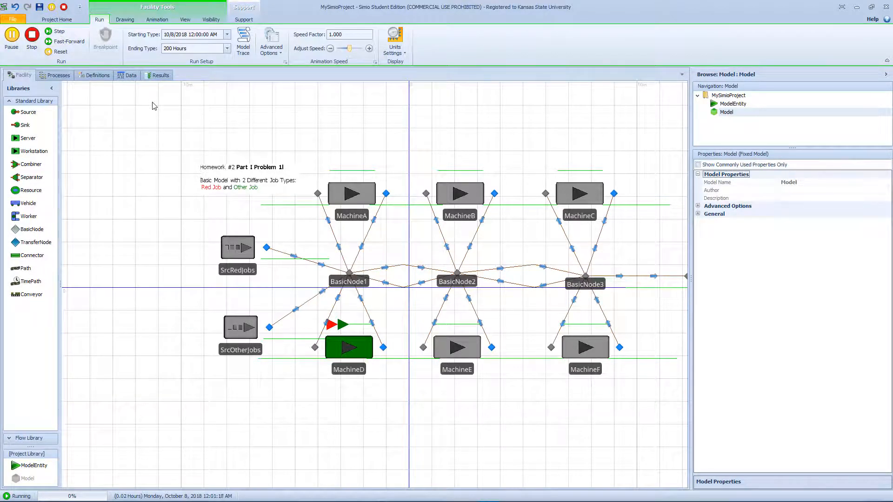
click(33, 37)
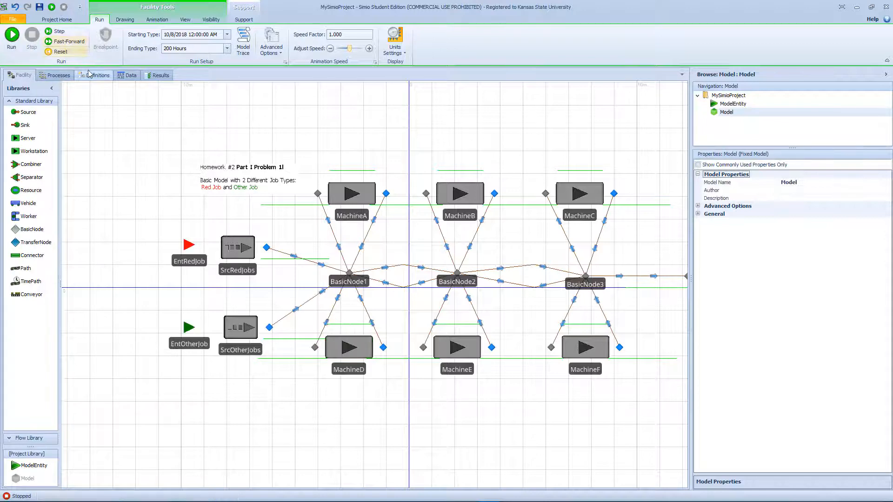
- Change the second row of the SeqRedJob sequence table to Input@MachineD, and check the SeqOtherJob table
click(123, 76)
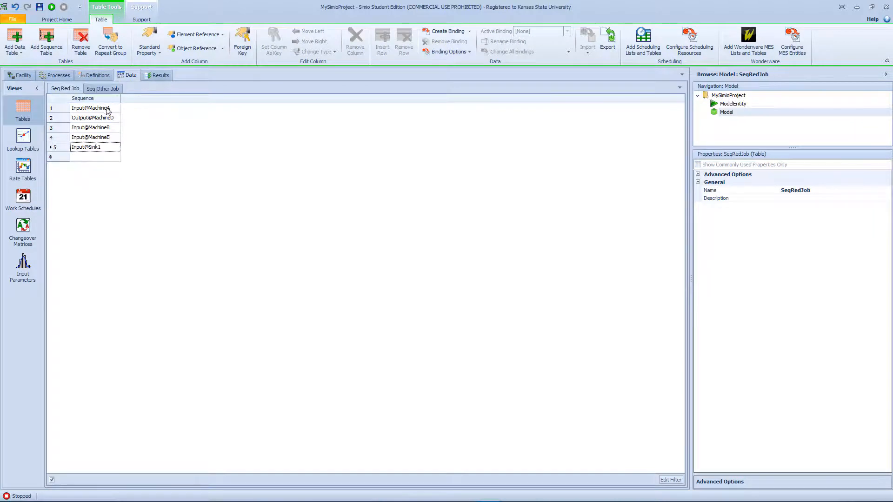
click(110, 118)
click(117, 118)
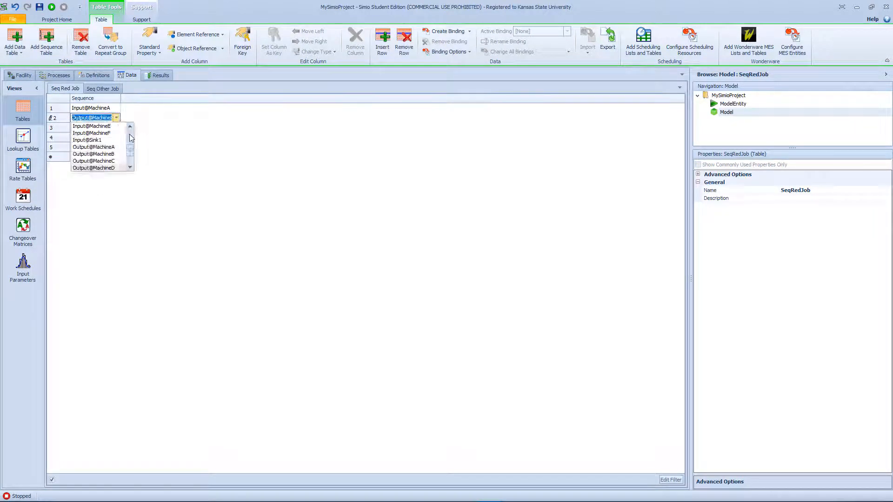
scroll(132, 146, up, 3)
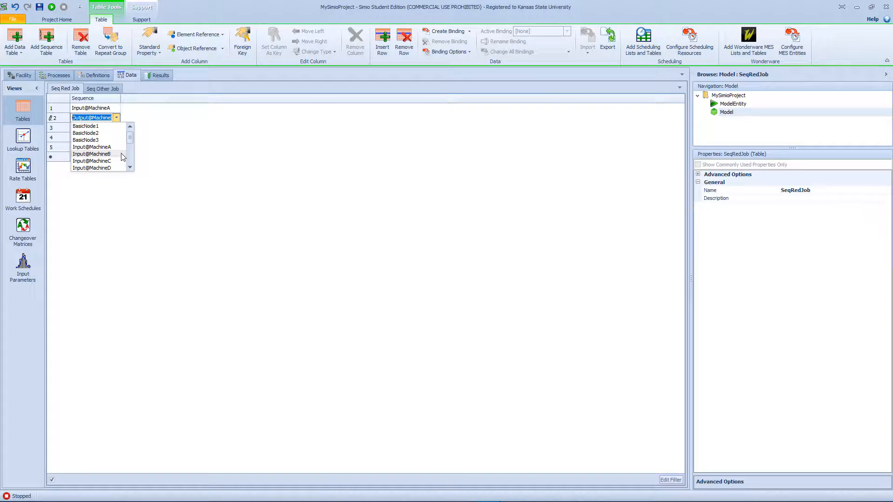
click(115, 167)
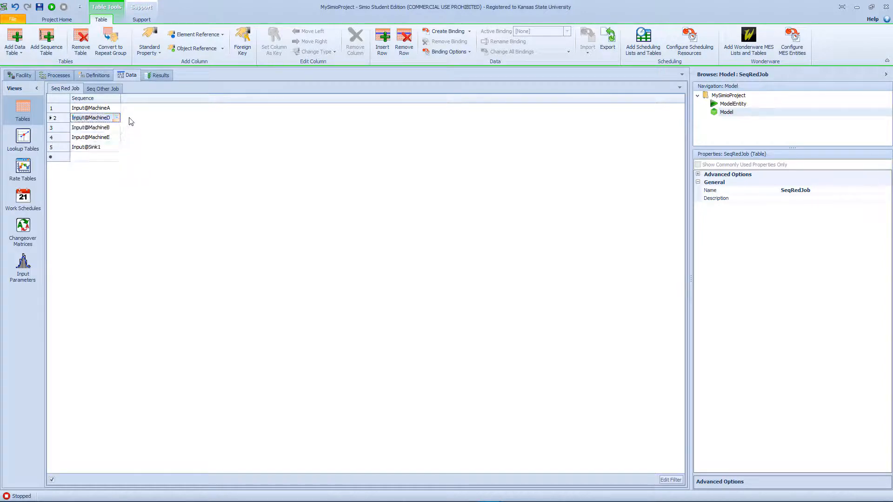
drag(121, 98, 126, 108)
click(102, 89)
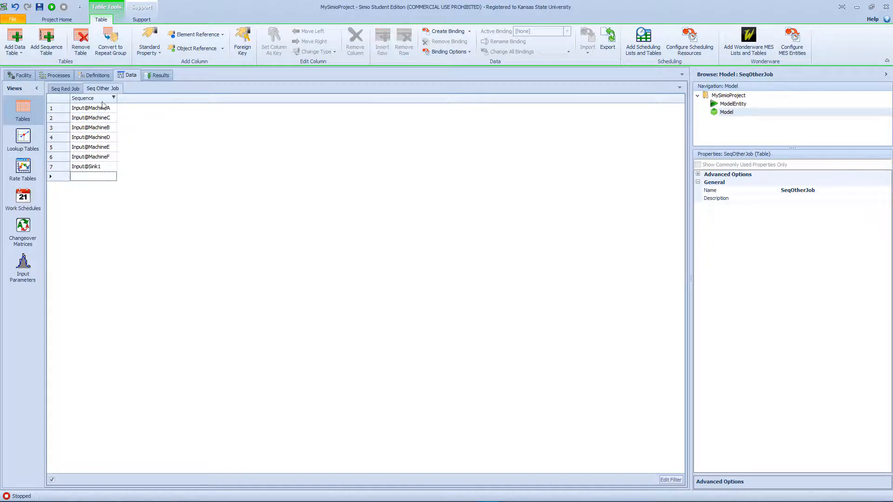
- Return to the facility view, run the simulation briefly to check the job routing, and stop it
click(21, 75)
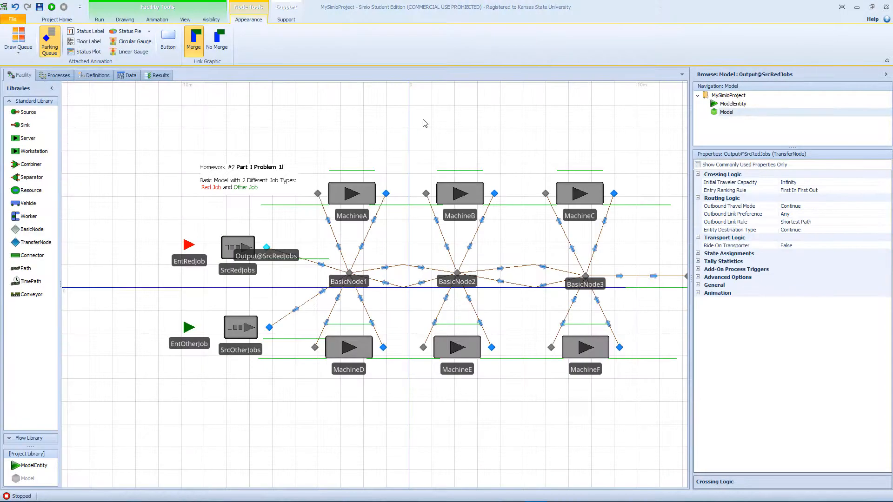
click(424, 122)
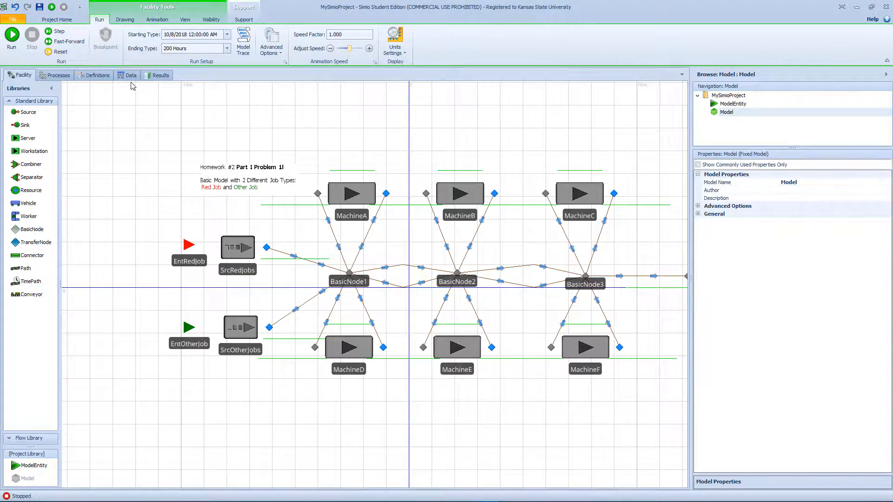
click(11, 36)
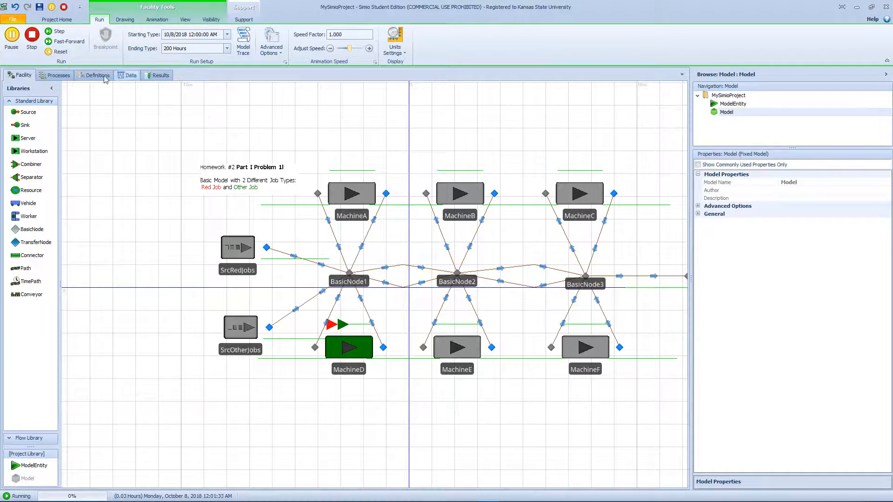
click(32, 37)
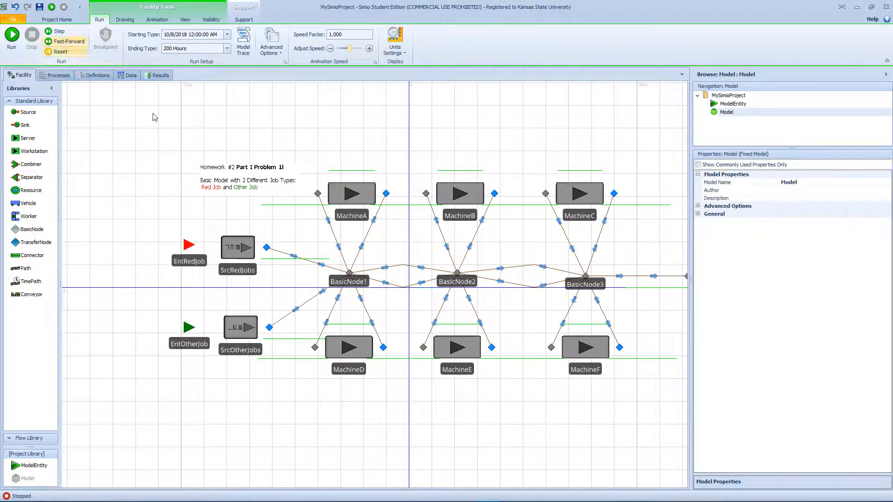
- Set the entity destination type of the SrcRedJobs output node to By Sequence
click(267, 248)
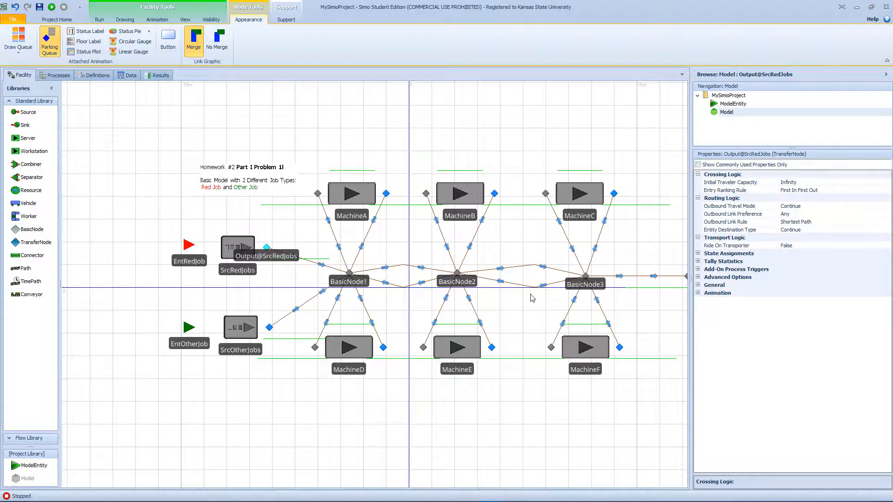
click(828, 231)
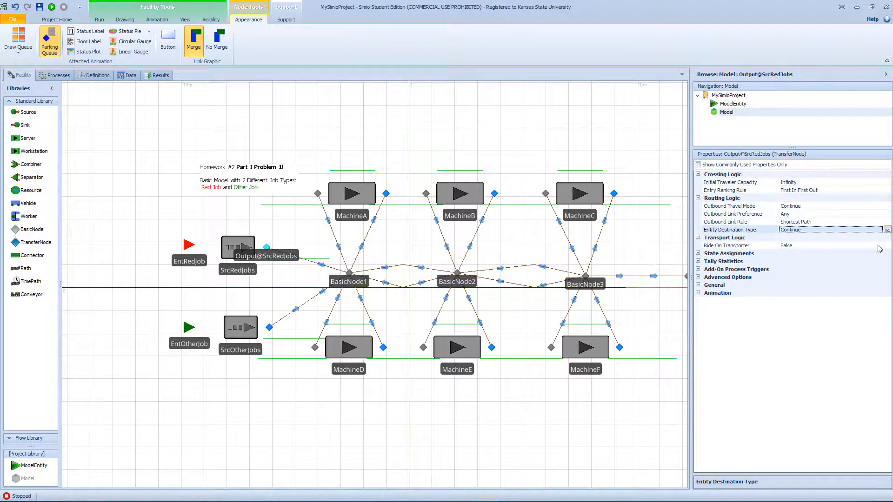
click(887, 231)
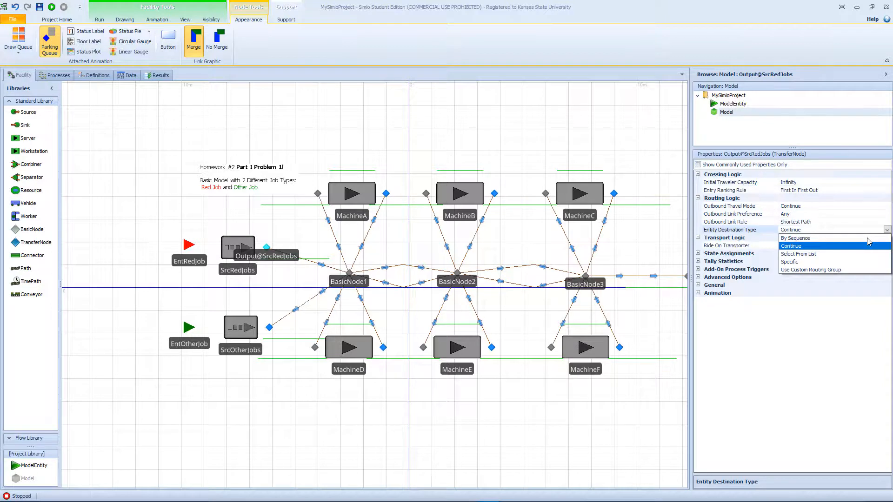
click(868, 239)
click(887, 230)
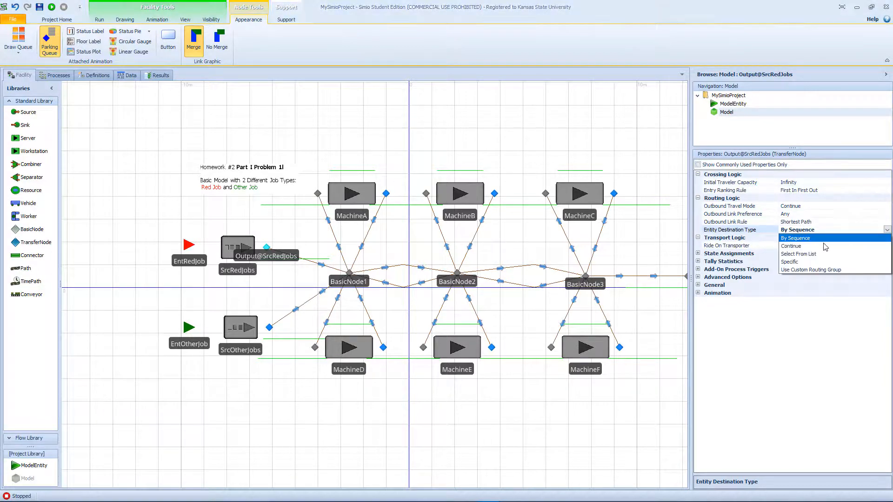
click(548, 164)
- Select the output nodes of SrcOtherJobs and machines A to F together and set their entity destination type to By Sequence
click(268, 328)
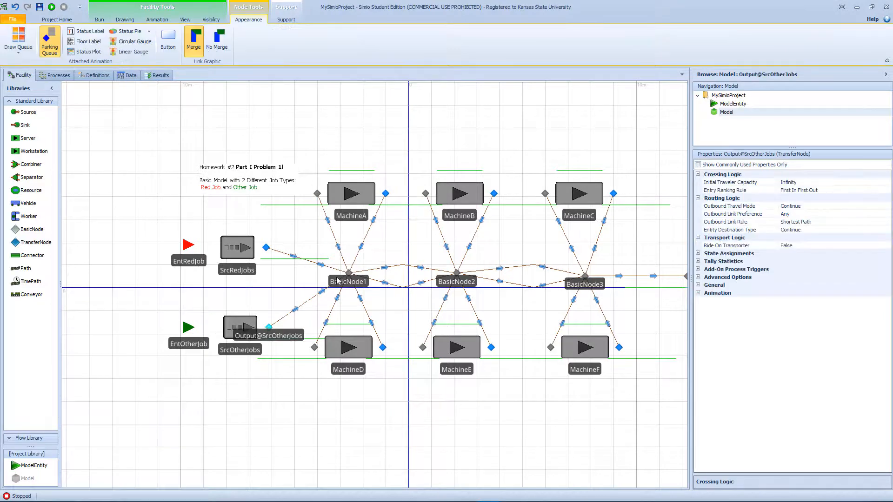
ctrl+click(386, 194)
ctrl+click(494, 193)
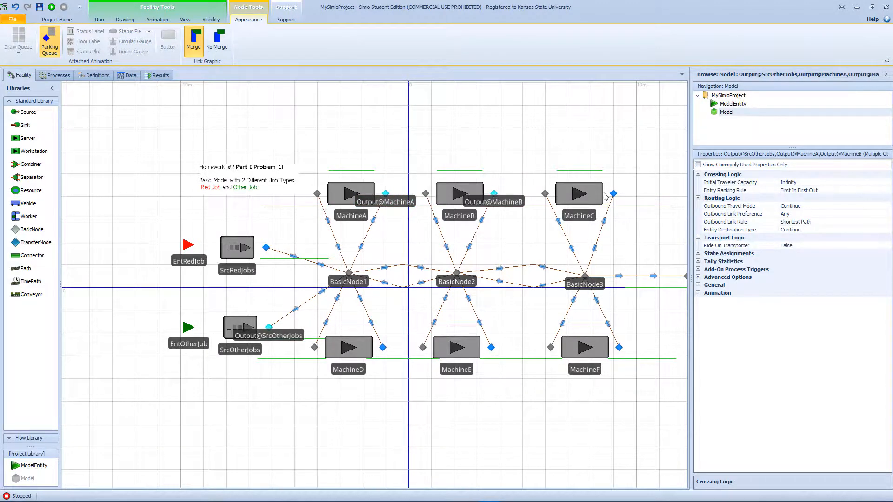
ctrl+click(614, 194)
ctrl+click(619, 348)
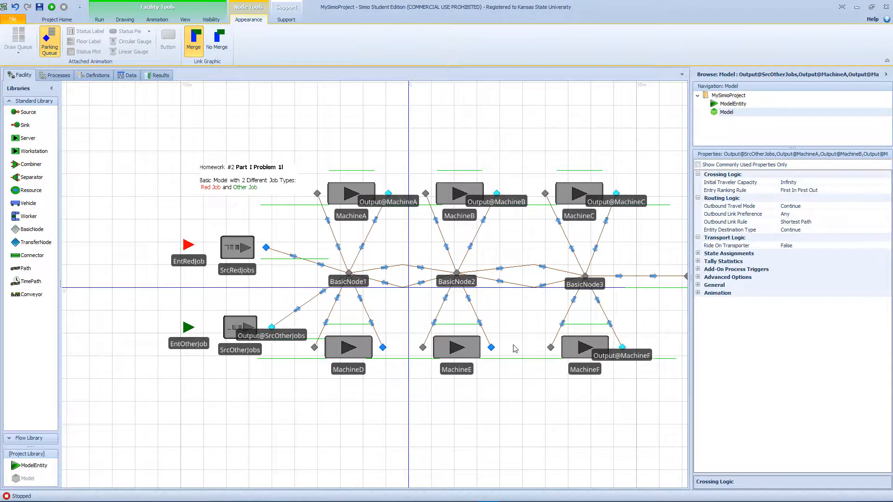
ctrl+click(492, 348)
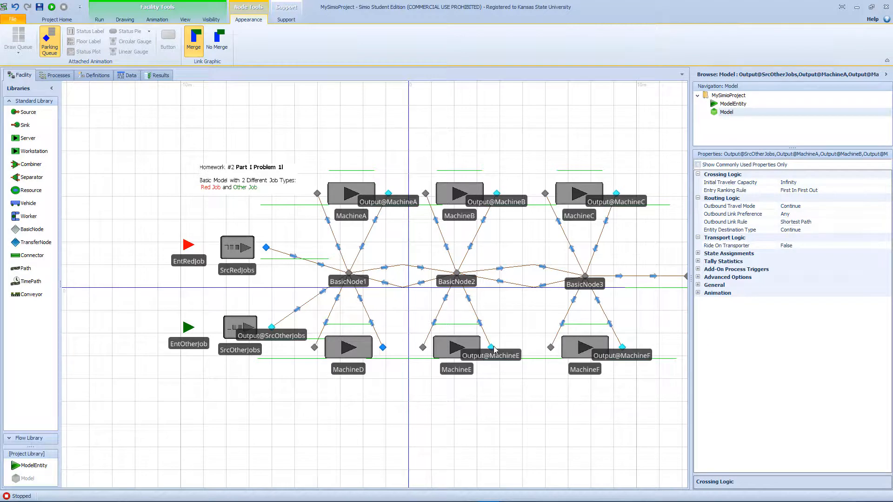
ctrl+click(383, 348)
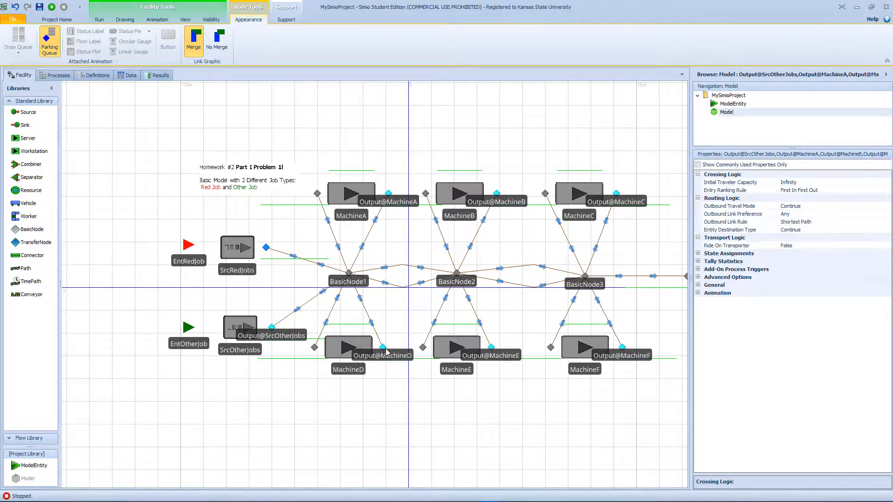
click(861, 231)
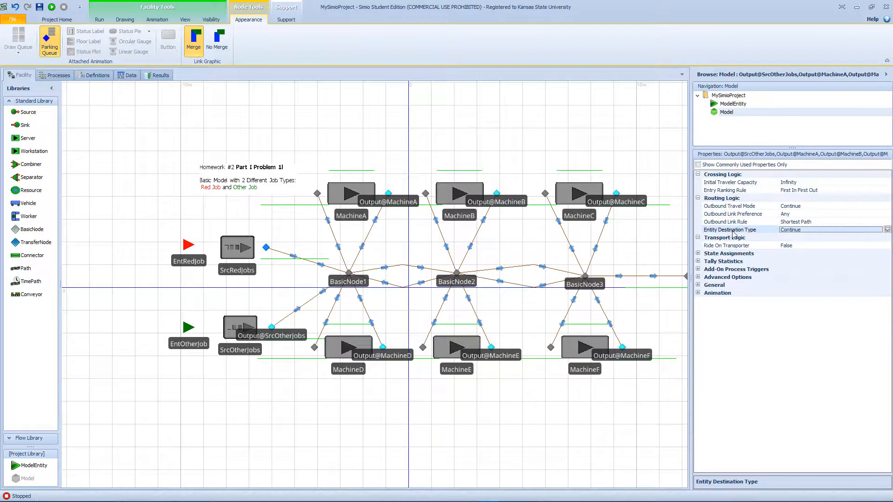
click(888, 230)
click(822, 238)
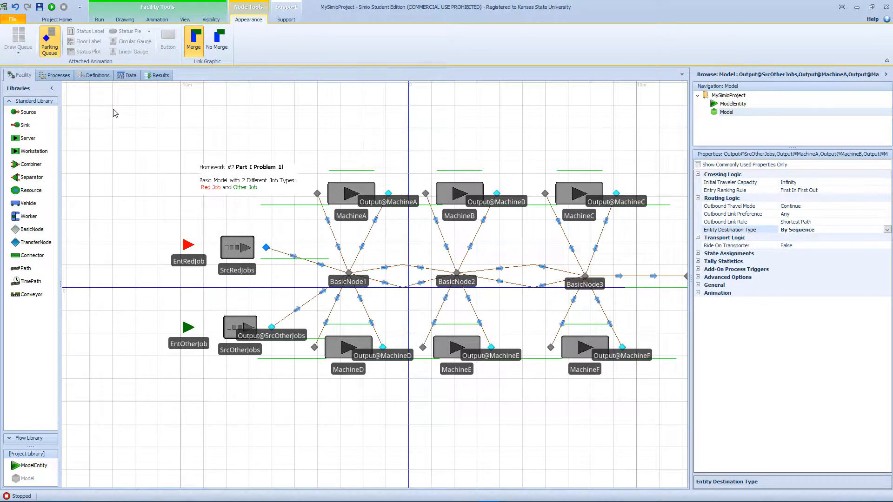
- Run the simulation with a speed factor of 50 to watch the job flow, and stop it
click(52, 7)
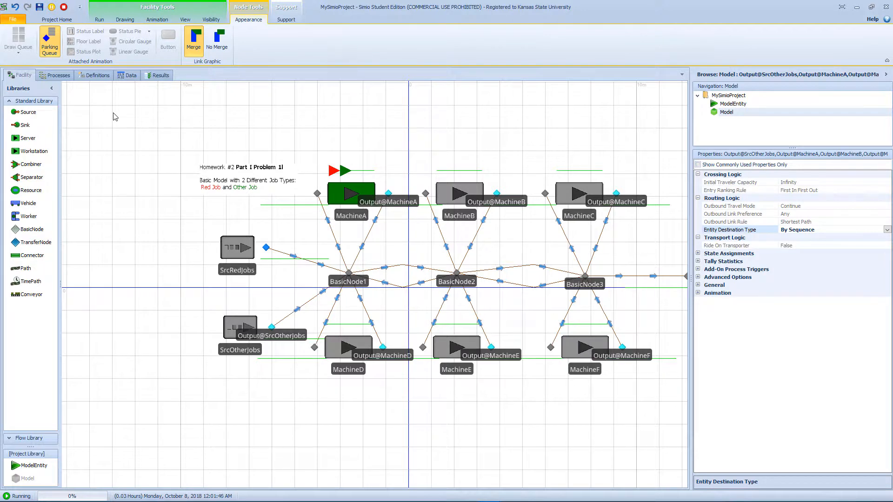
click(101, 20)
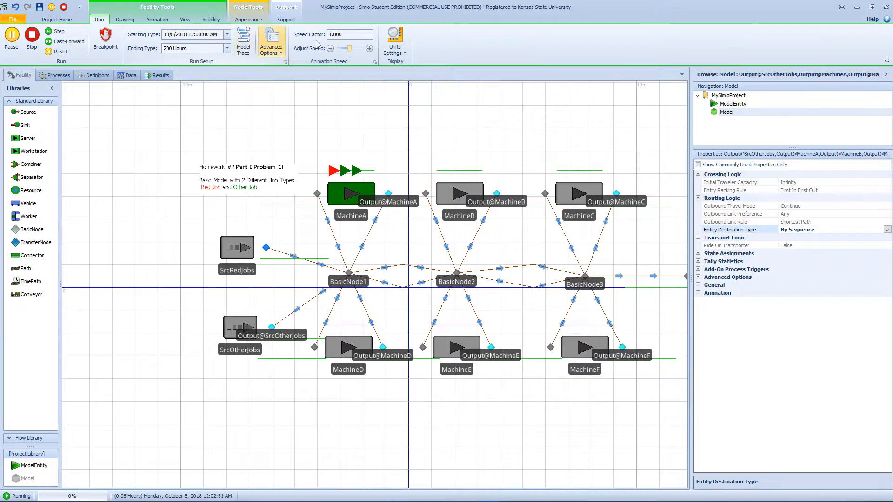
click(335, 35)
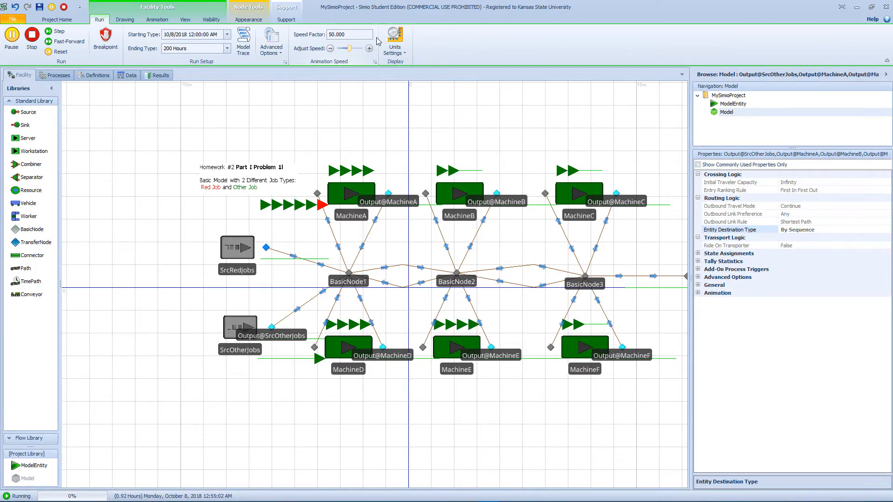
click(32, 36)
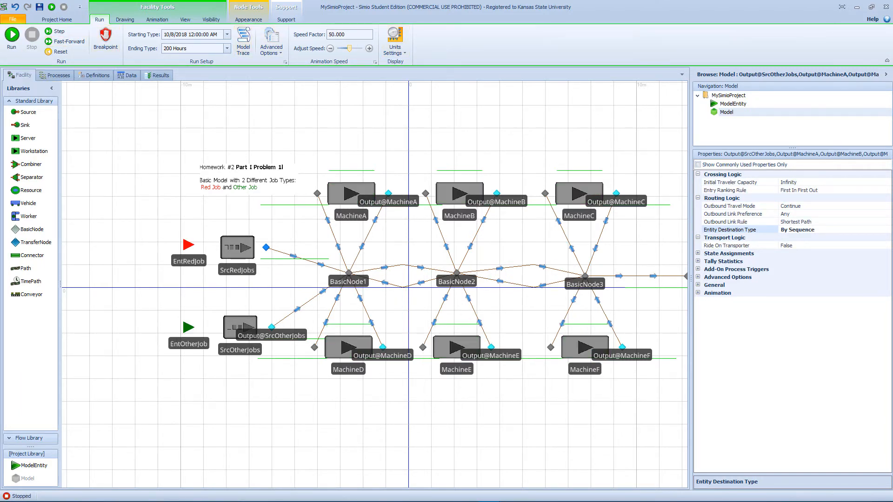